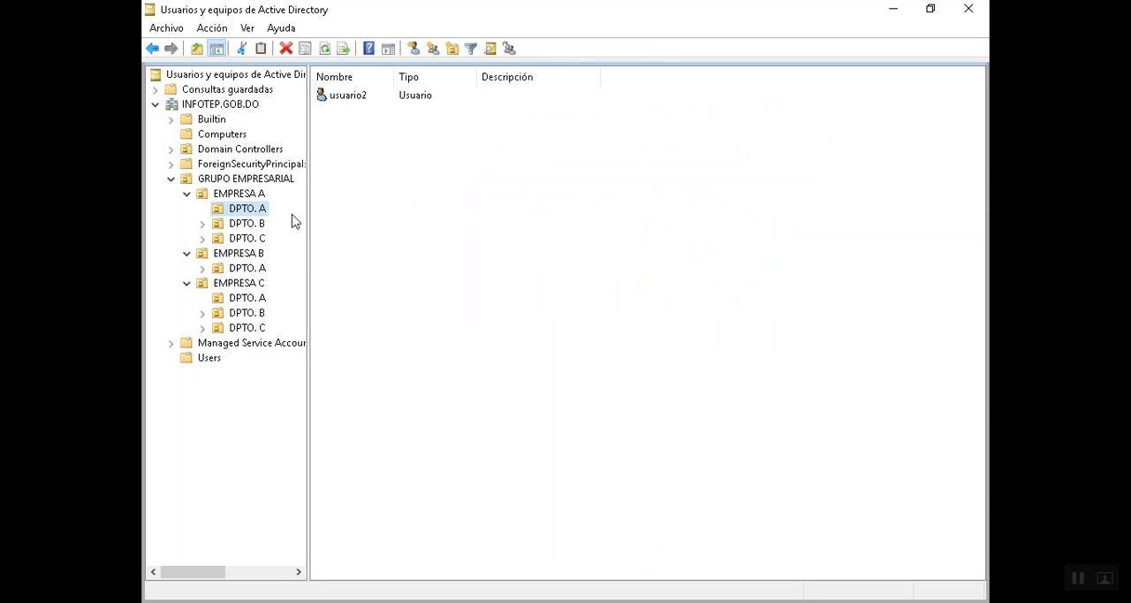
- Widen the directory tree and review the departments inside EMPRESA A, EMPRESA B and EMPRESA C under GRUPO EMPRESARIAL
drag(306, 233, 352, 238)
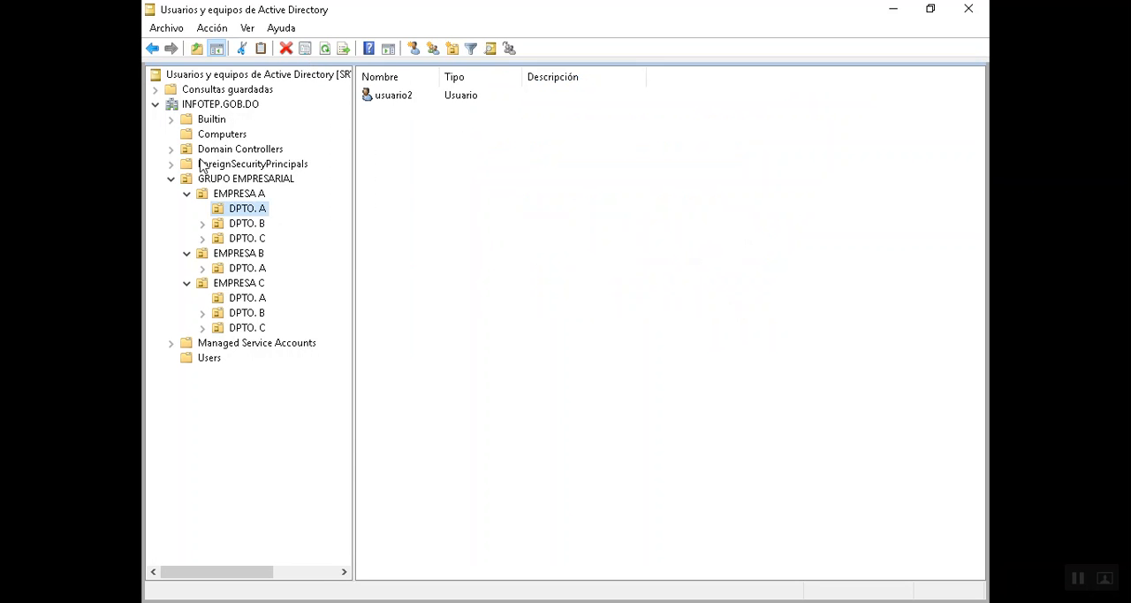
click(223, 180)
click(245, 195)
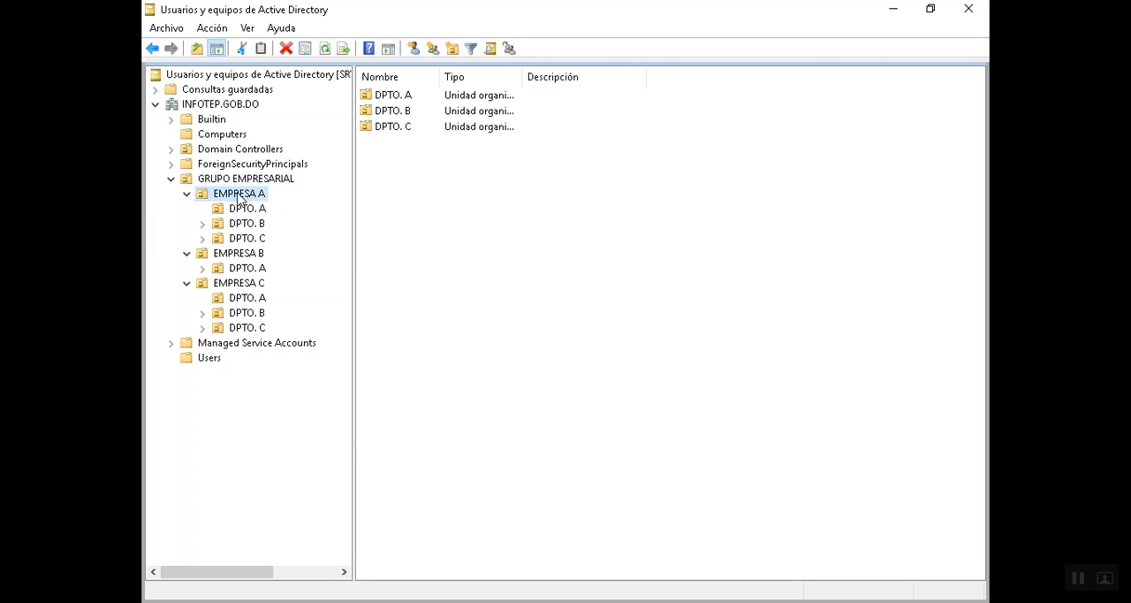
click(243, 256)
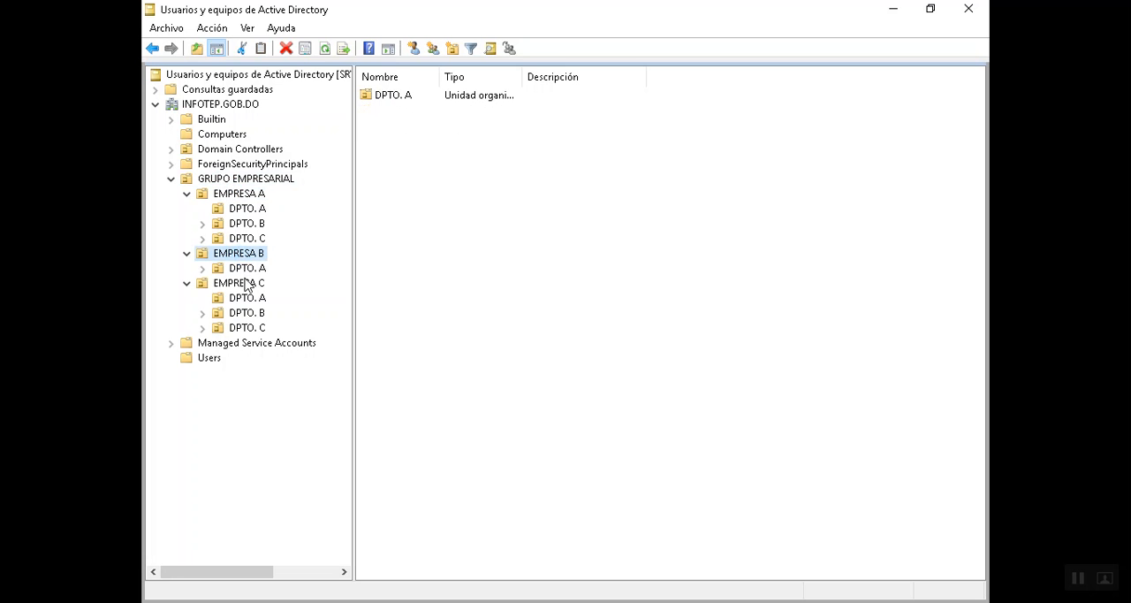
click(244, 284)
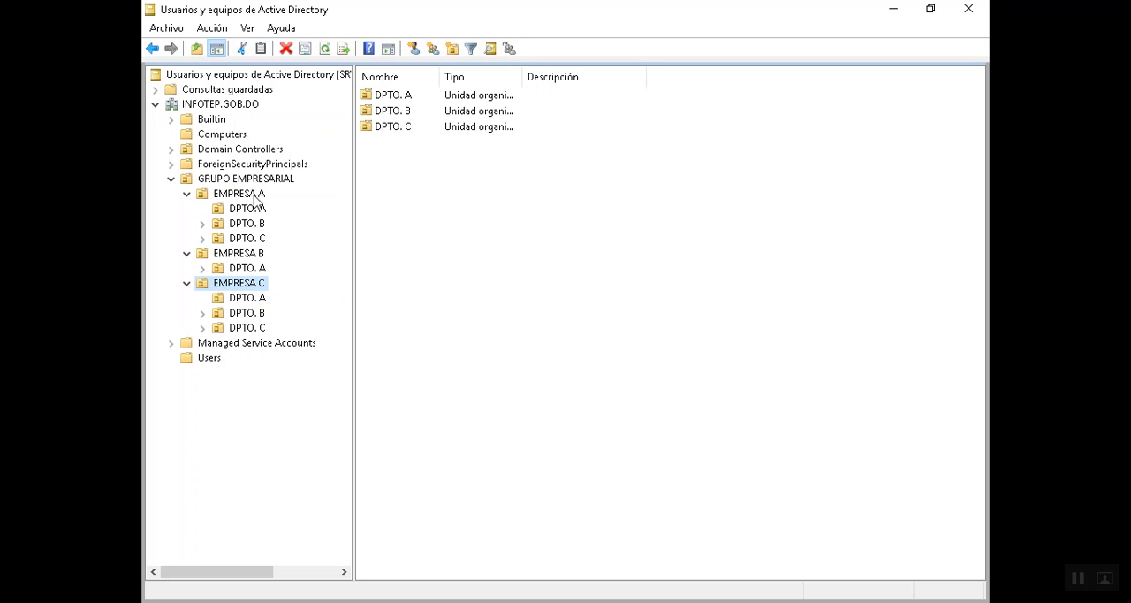
- Check which users belong to the DPTO. A unit of EMPRESA A and the DPTO. A unit of EMPRESA C
click(246, 211)
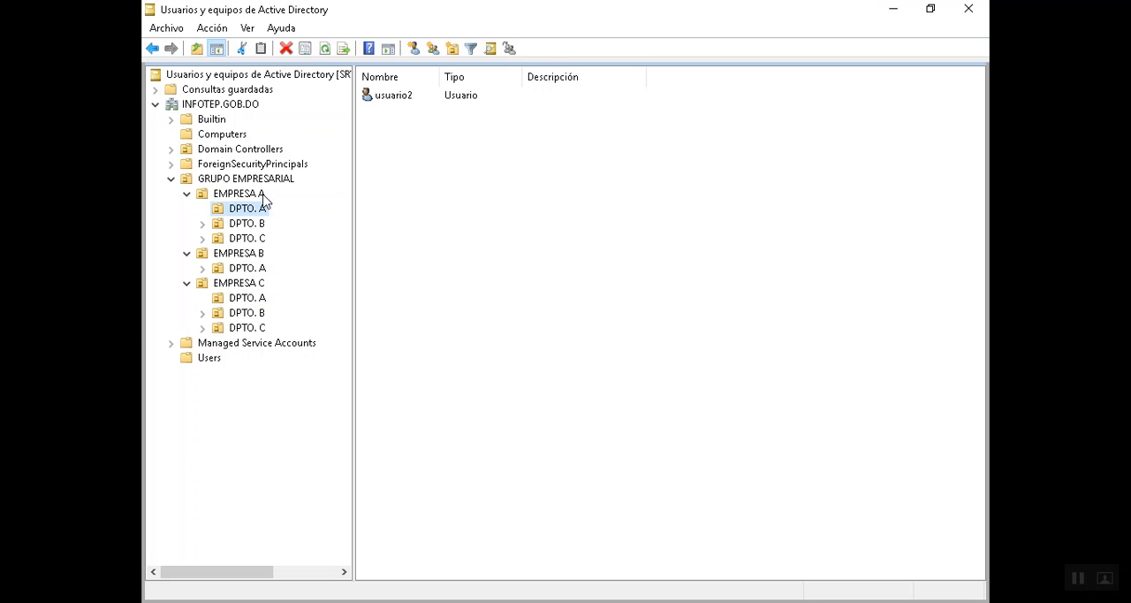
click(410, 103)
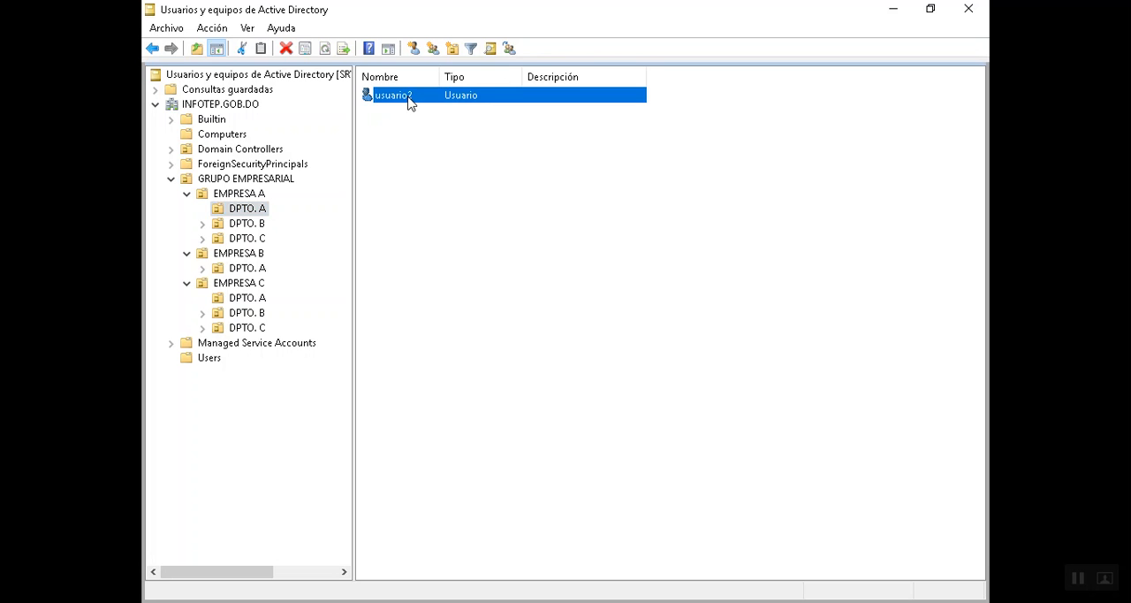
click(245, 284)
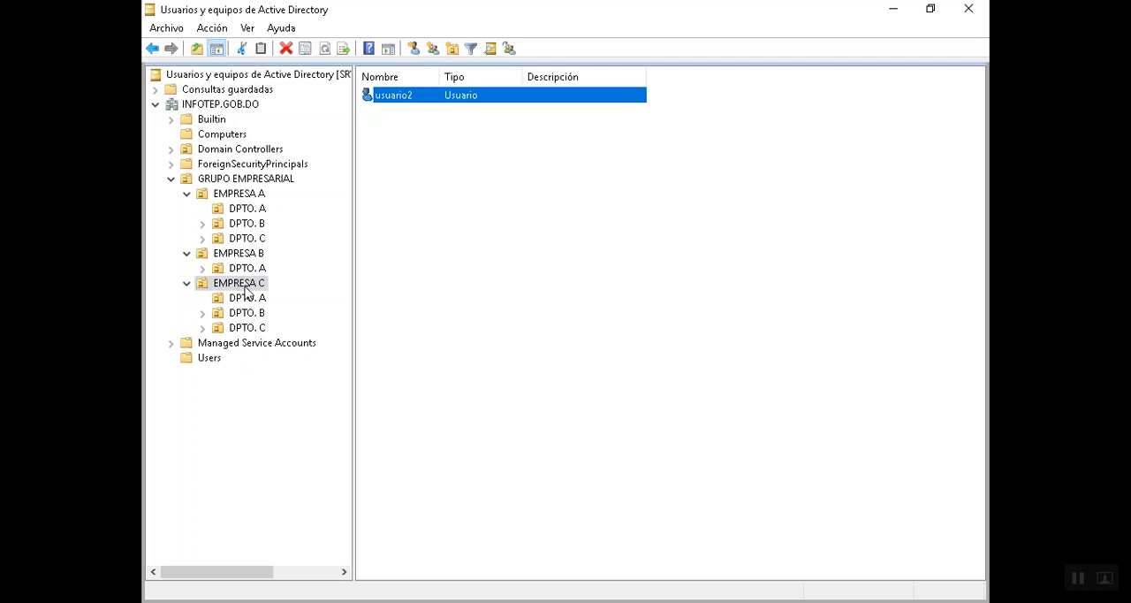
click(248, 299)
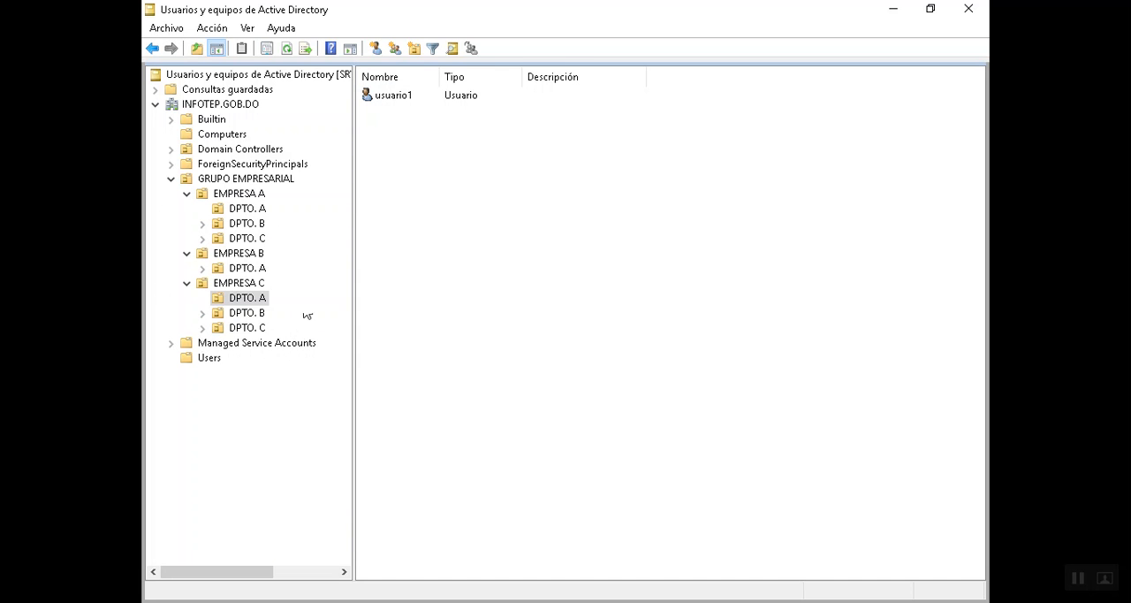
click(152, 193)
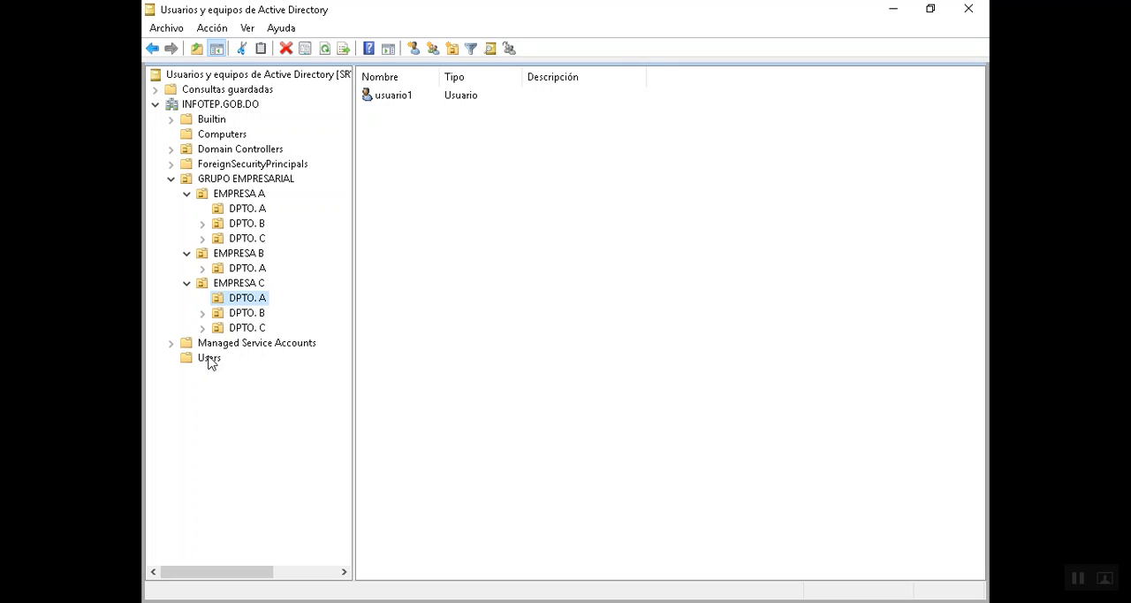
- Minimize Active Directory Users and Computers and open the Group Policy Management console from Server Manager
click(894, 10)
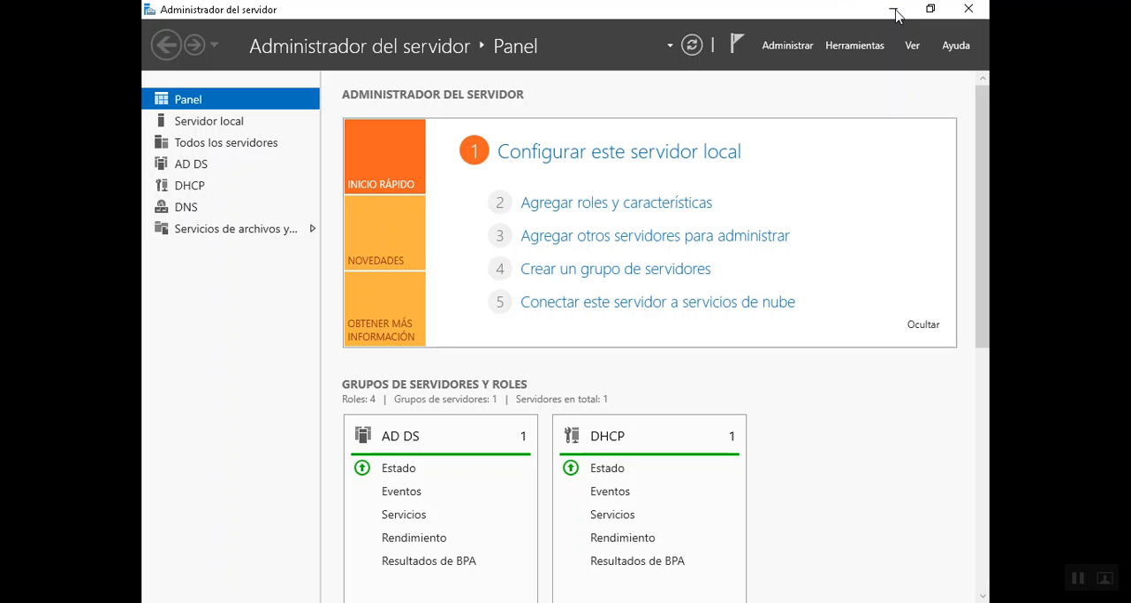
click(855, 45)
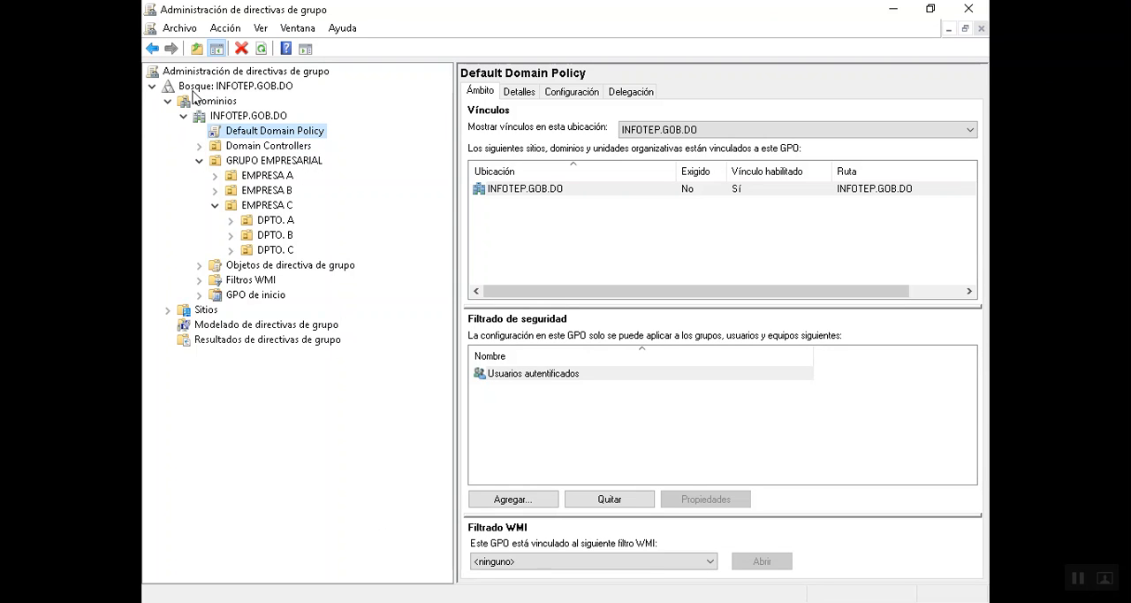
- Expand the forest down to the INFOTEP.GOB.DO domain and view the domain's status and the Default Domain Policy's scope
click(152, 88)
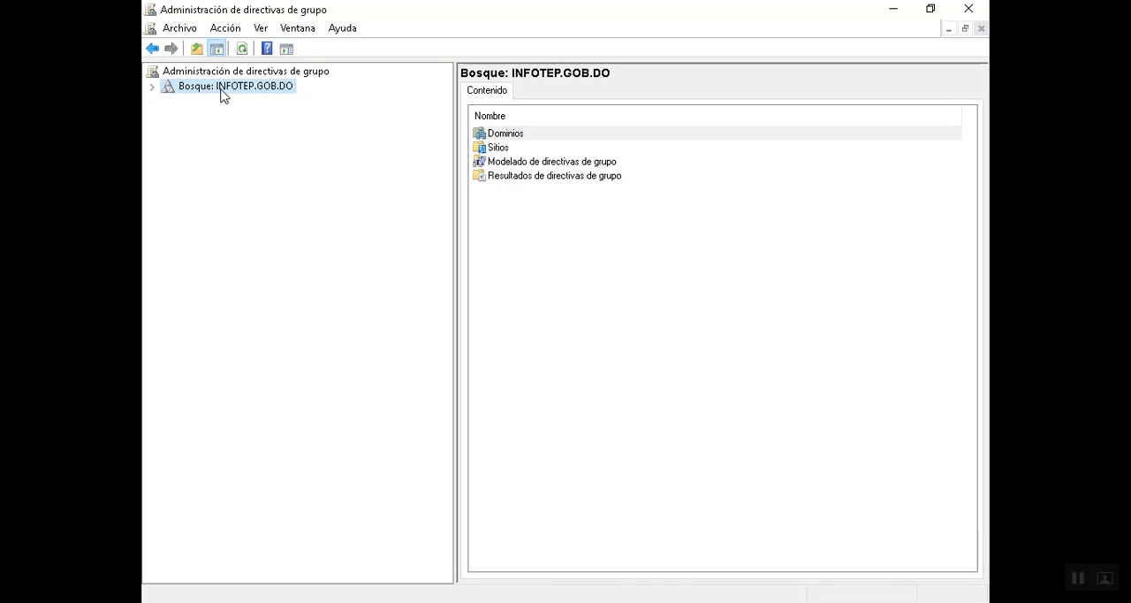
click(154, 87)
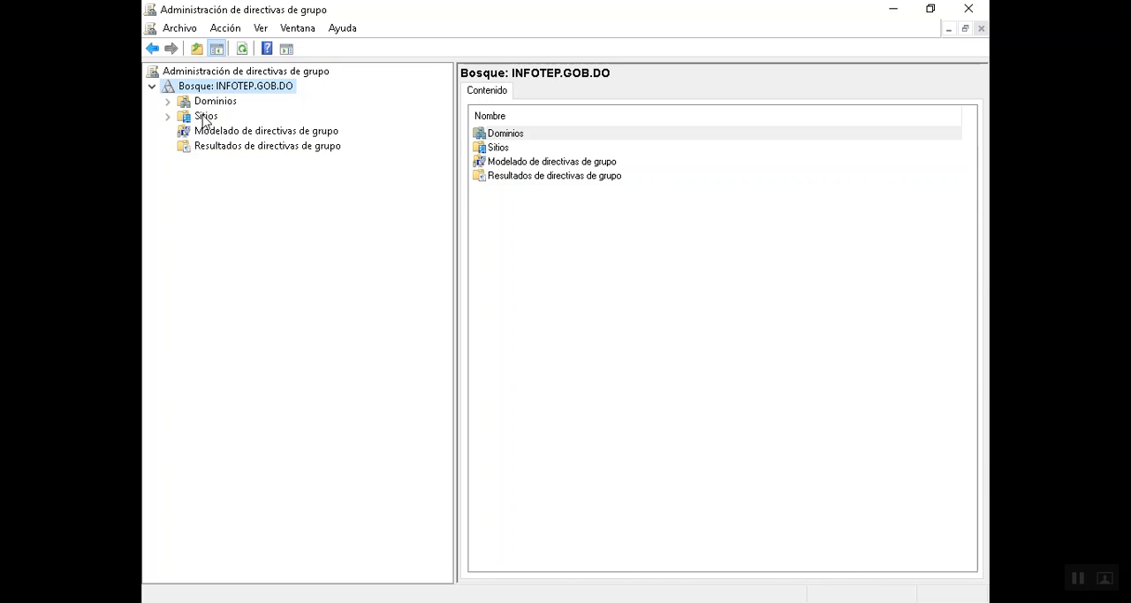
click(168, 103)
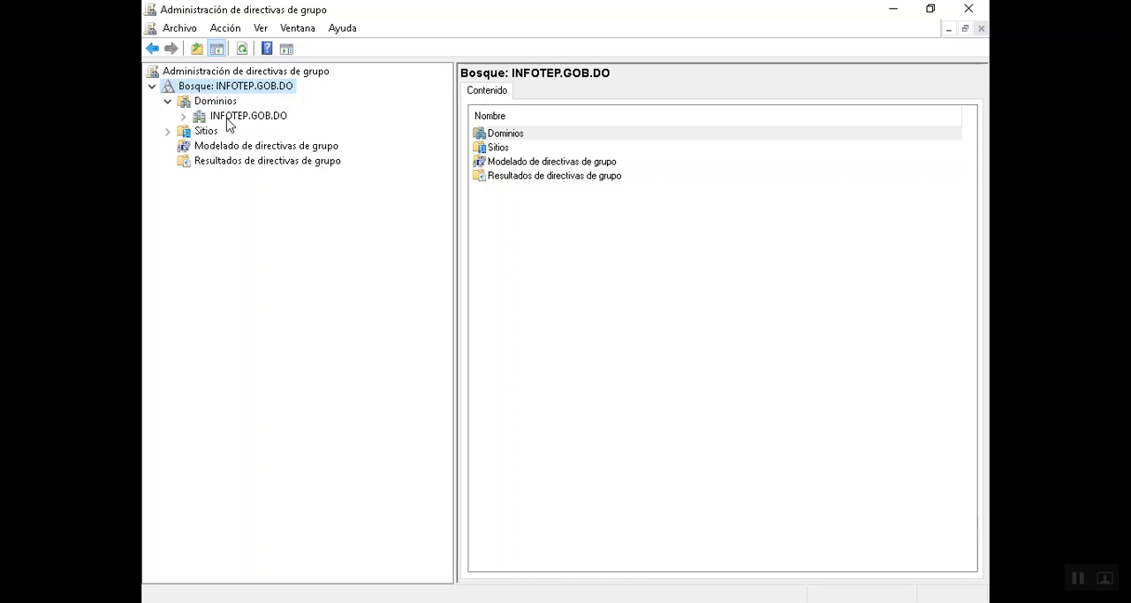
click(183, 116)
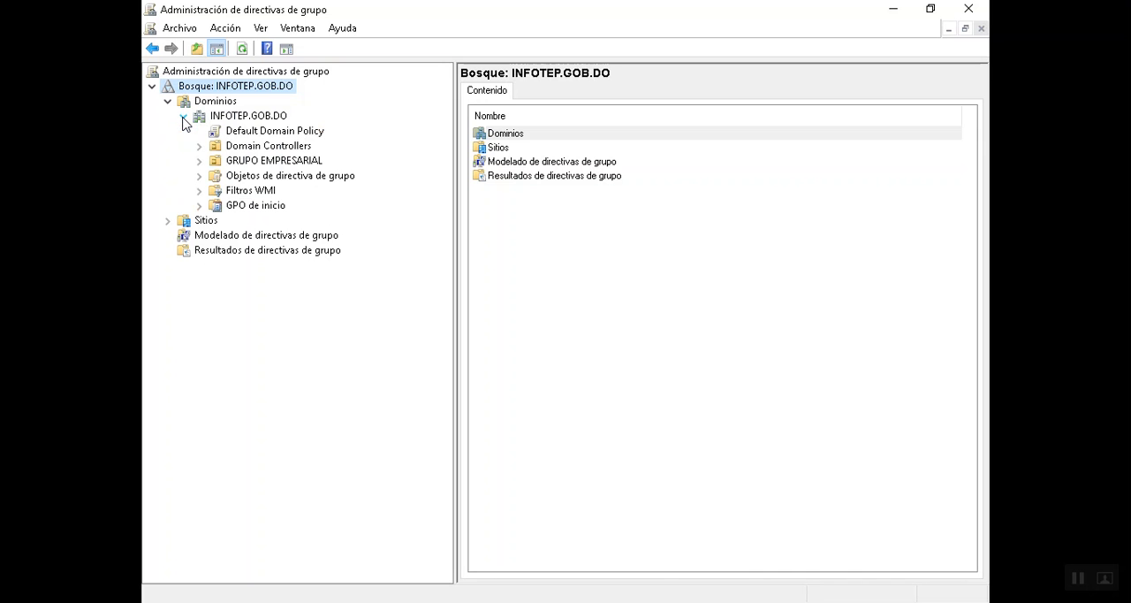
click(272, 119)
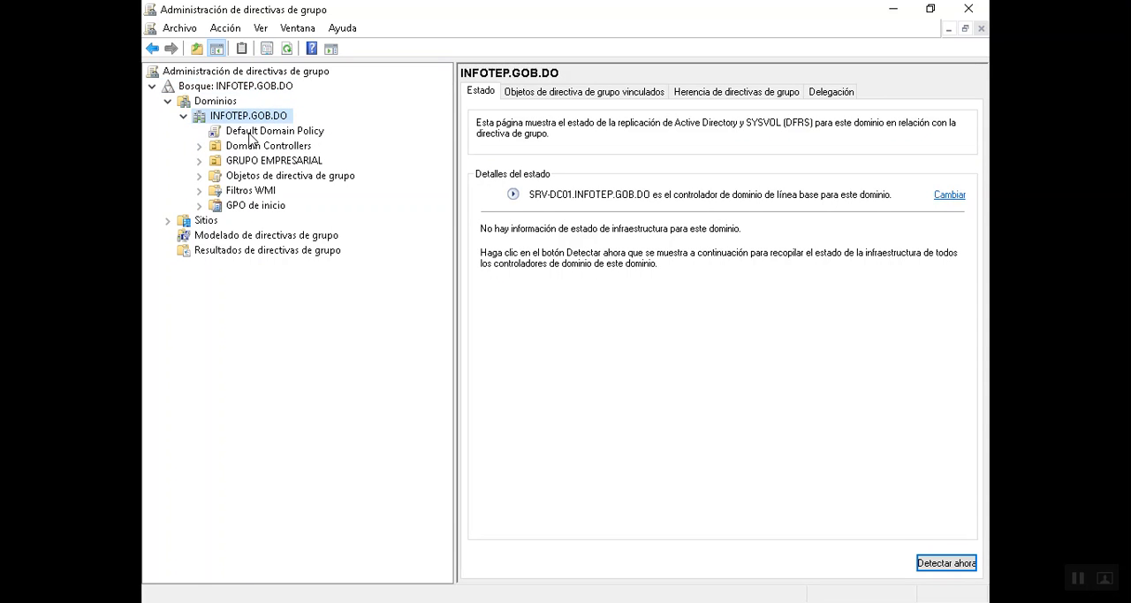
click(251, 131)
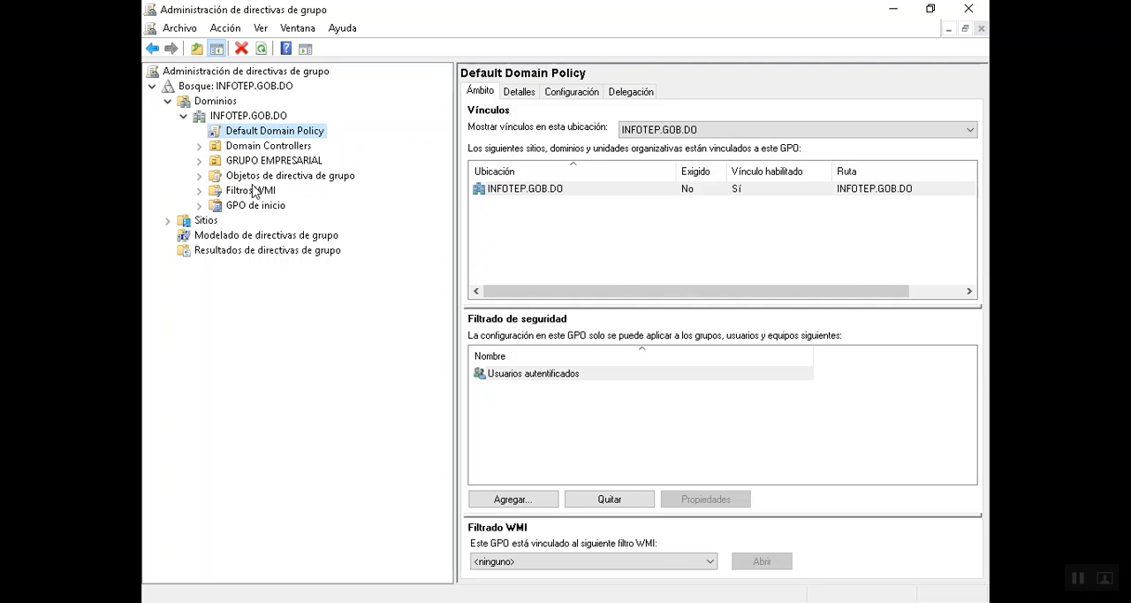
- Examine the group policy inheritance of Domain Controllers, widening the GPO column to read the full policy names
click(221, 151)
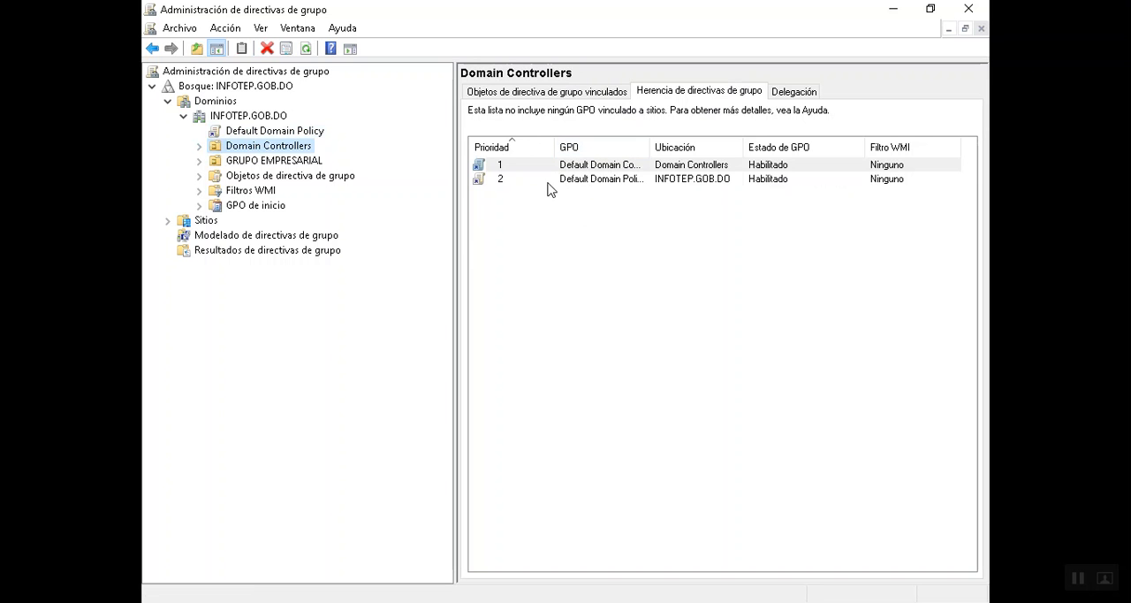
double_click(640, 148)
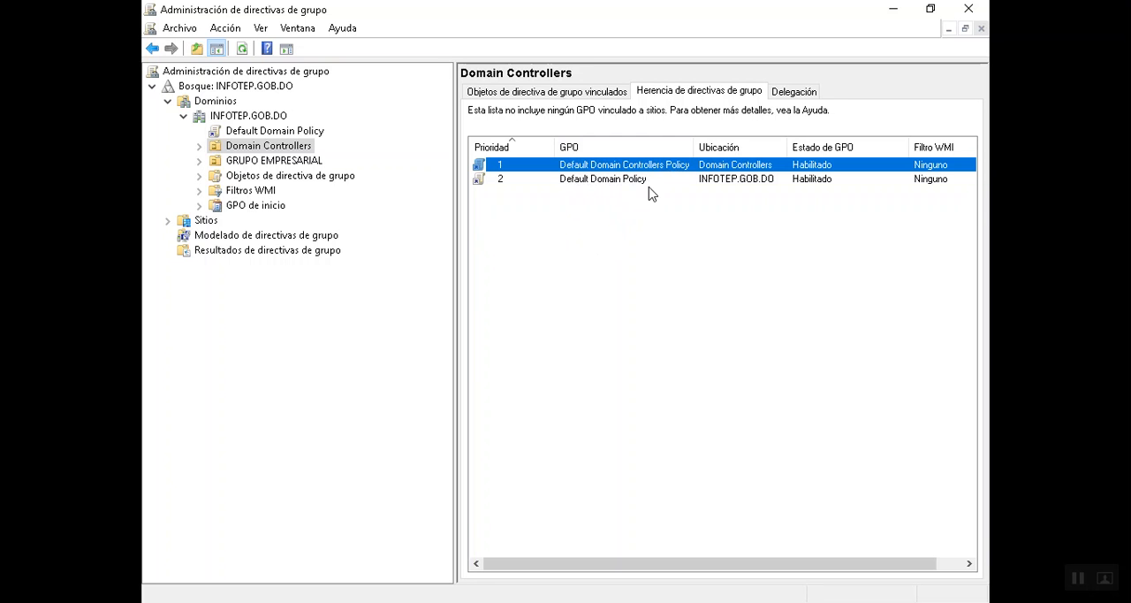
click(716, 181)
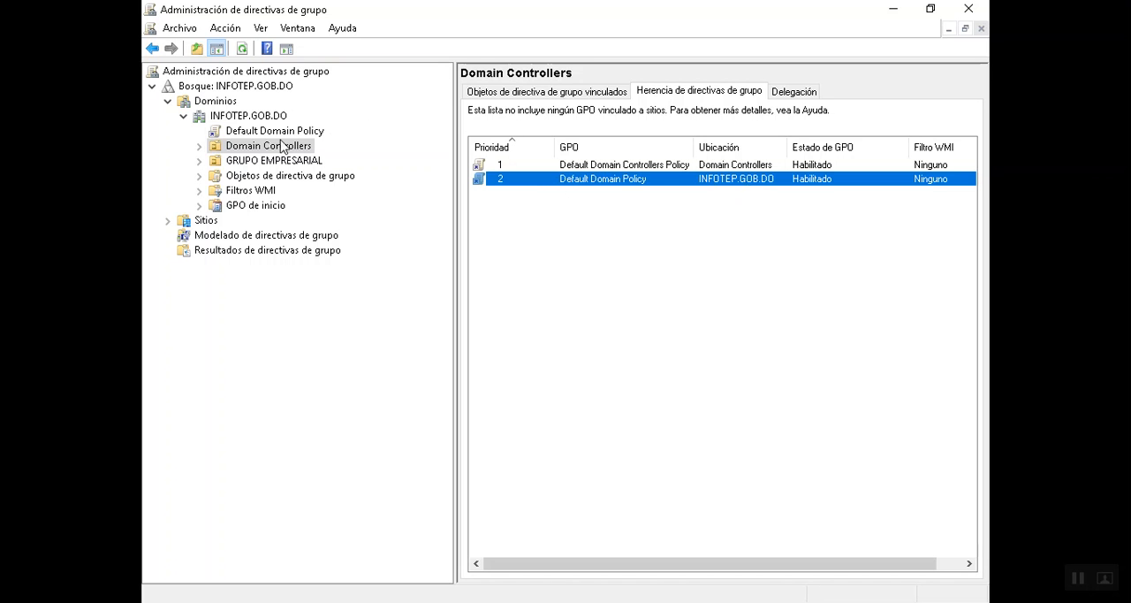
- Expand GRUPO EMPRESARIAL and its three companies, and check the policy inheritance of EMPRESA A
click(199, 162)
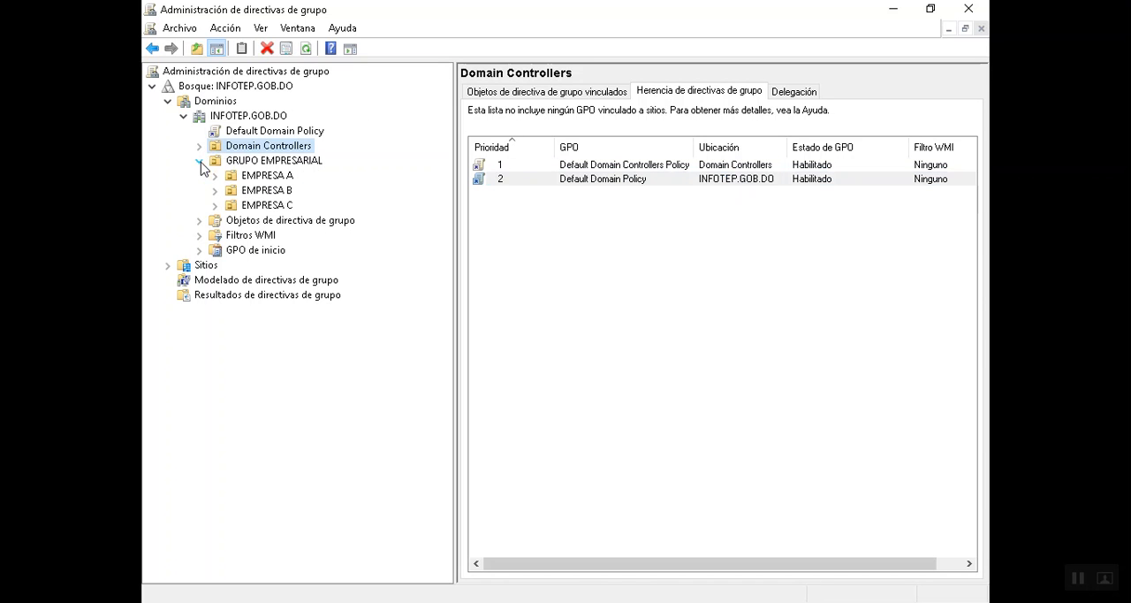
click(215, 175)
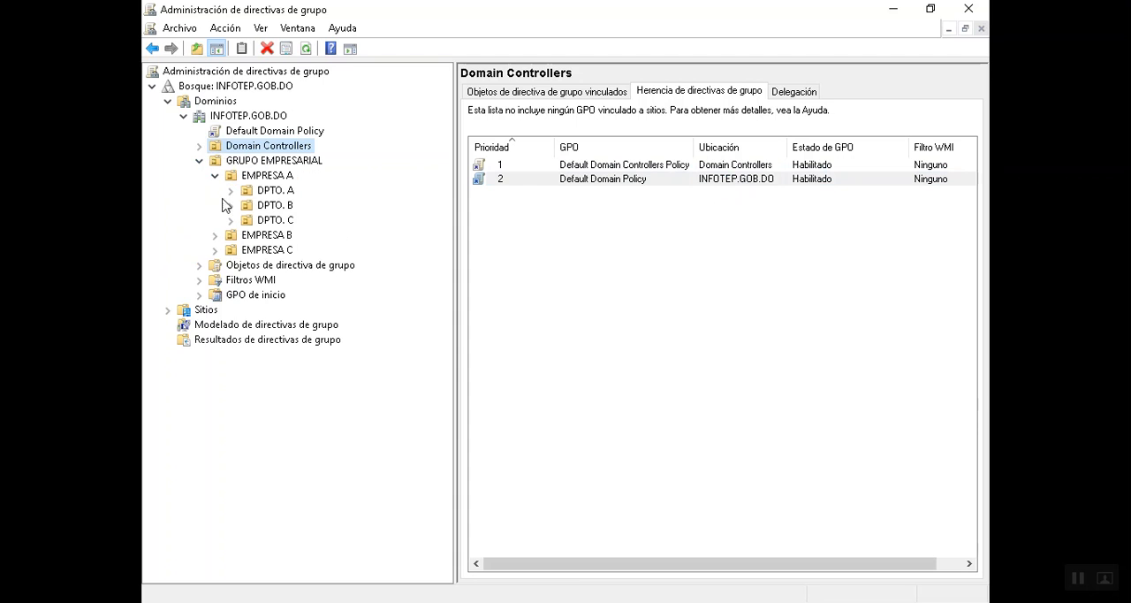
click(215, 235)
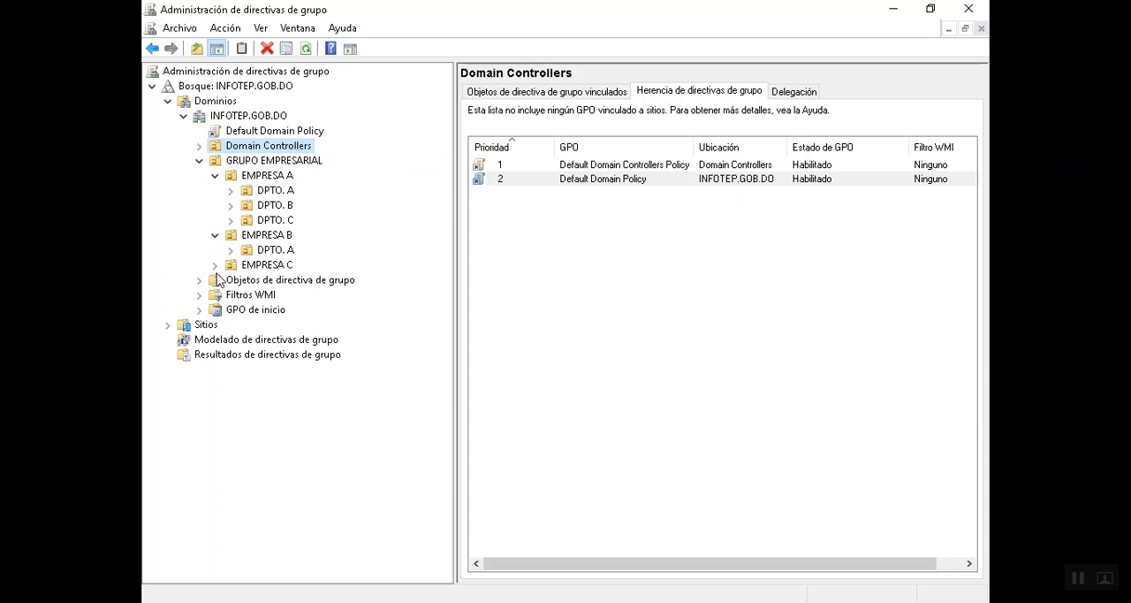
click(216, 265)
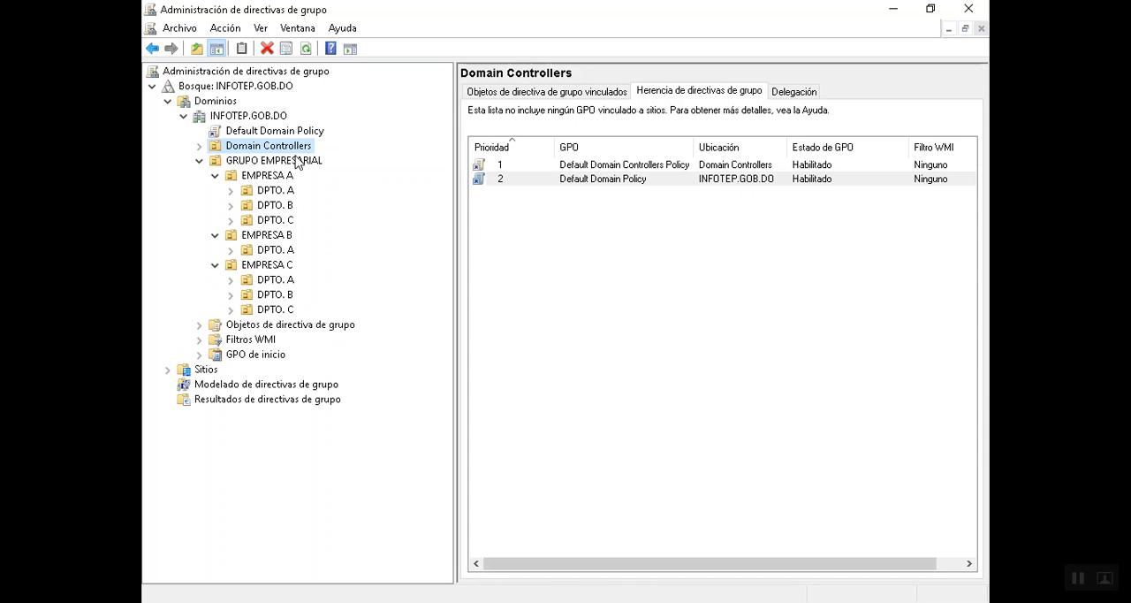
click(262, 164)
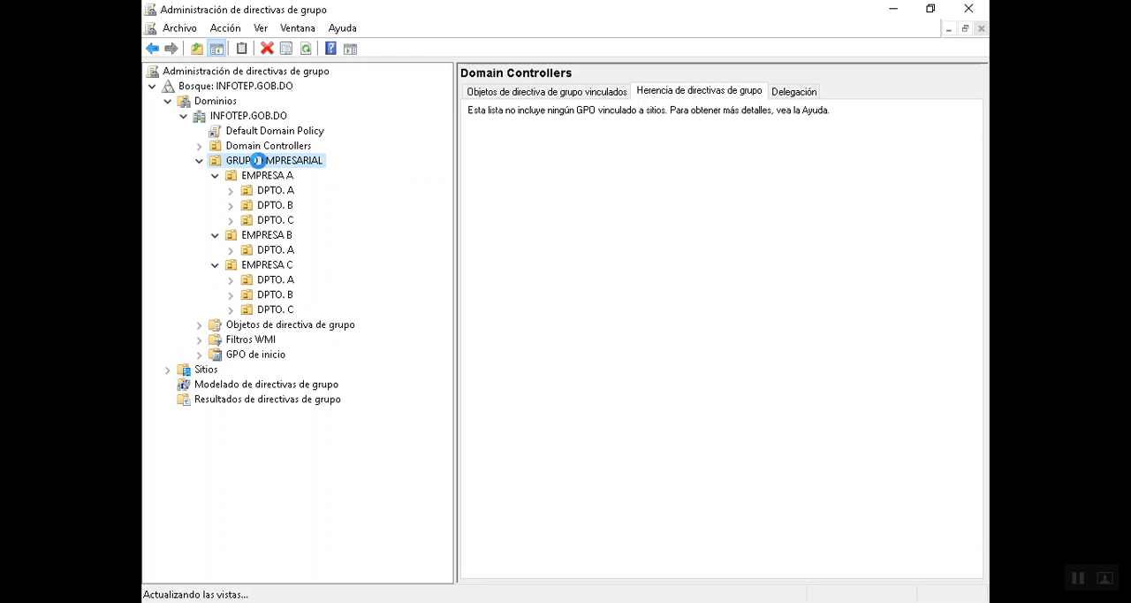
click(266, 176)
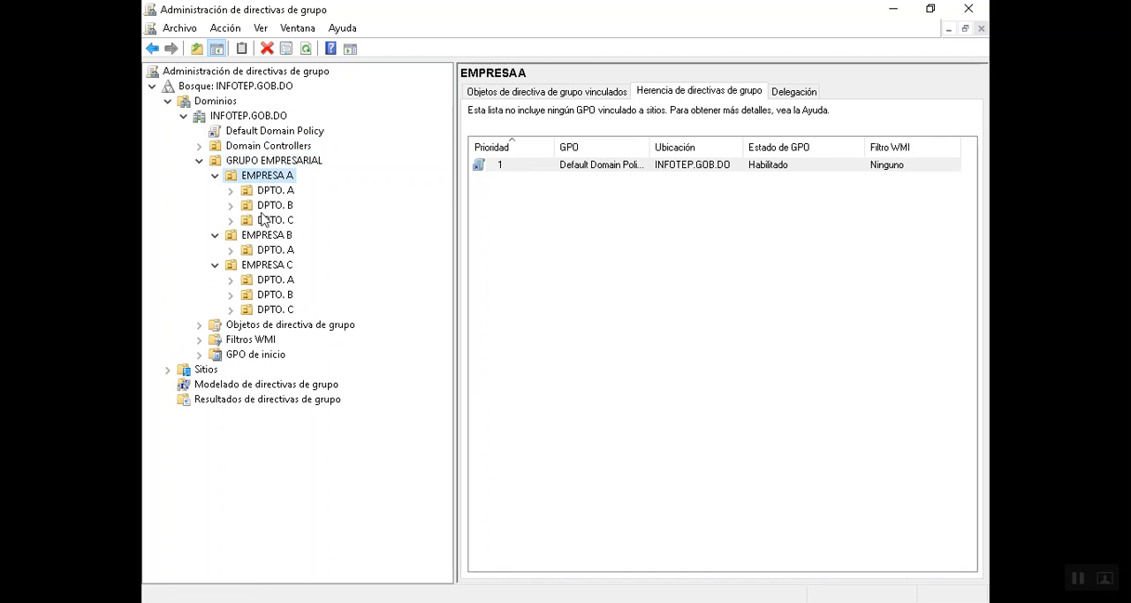
- Open the Default Domain Policy for editing, maximize the editor and widen its tree
click(291, 133)
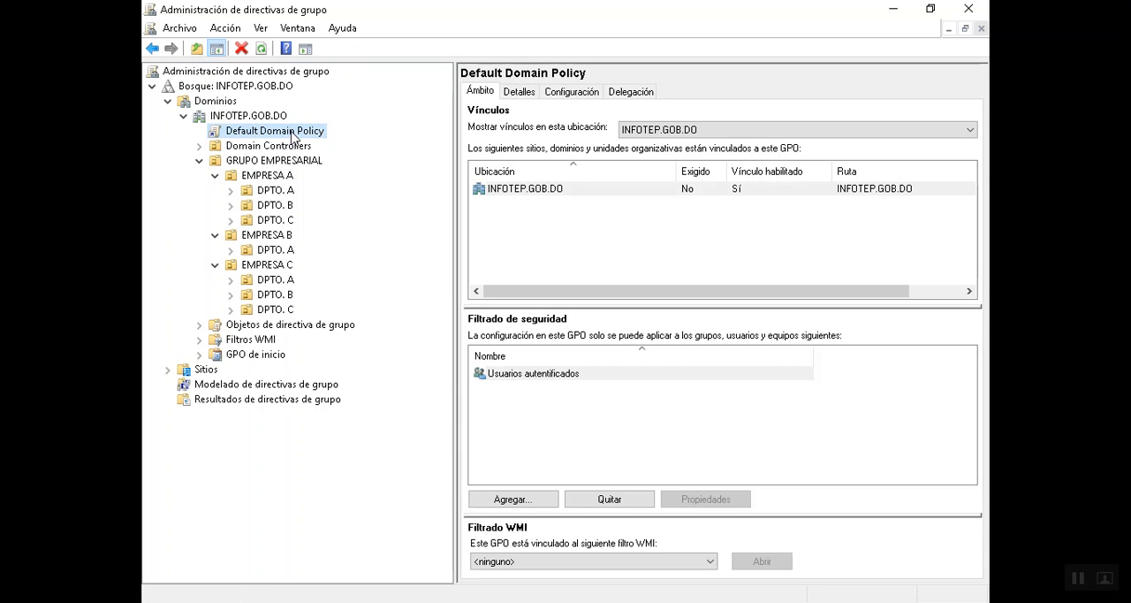
right_click(256, 135)
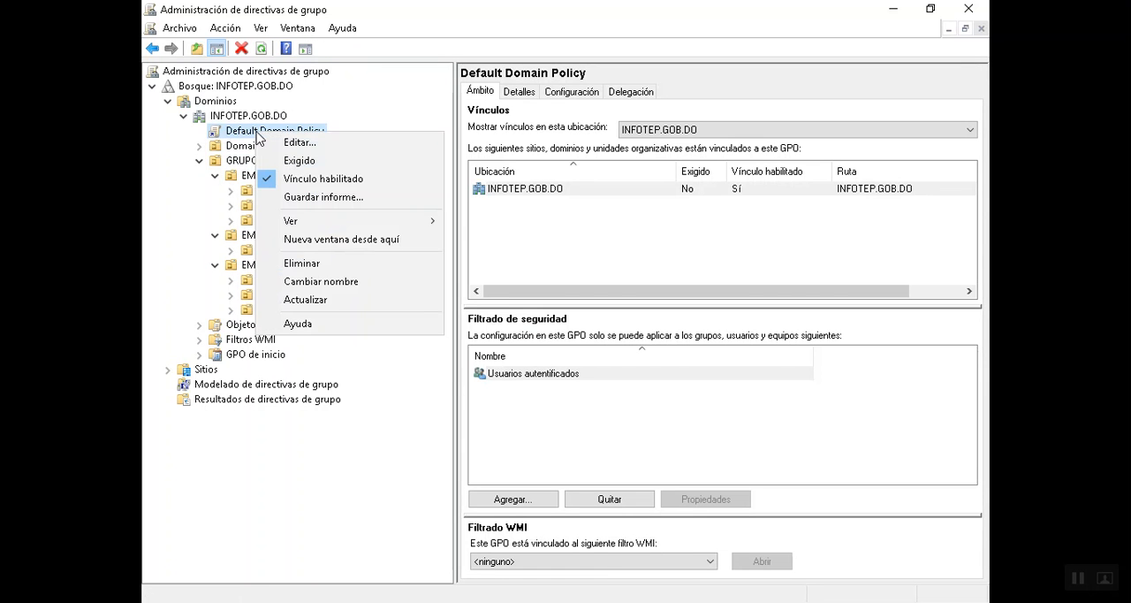
click(315, 146)
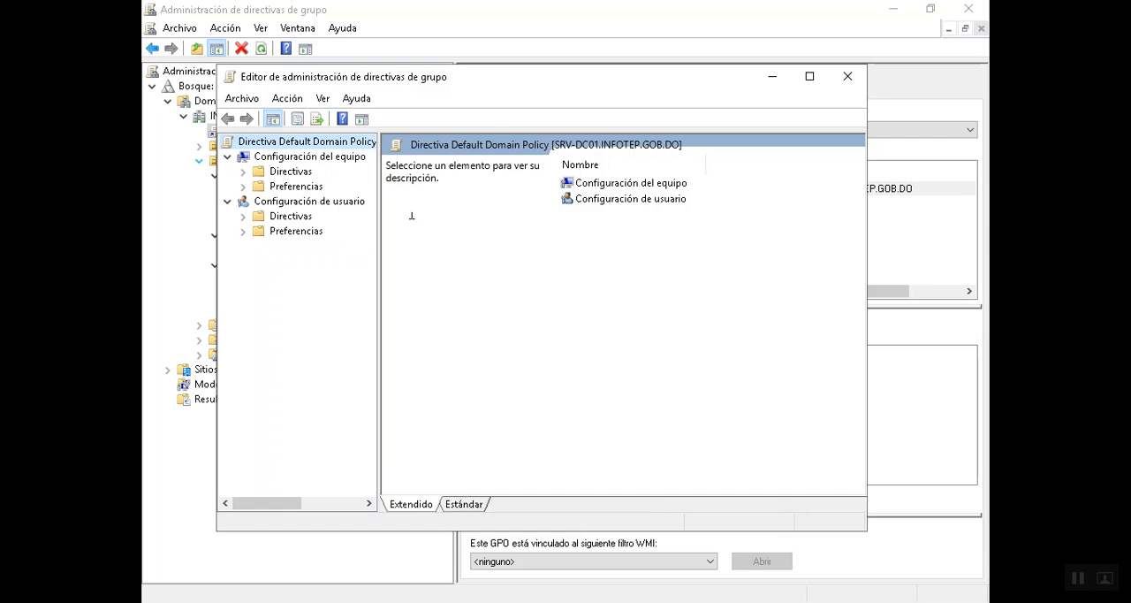
double_click(601, 78)
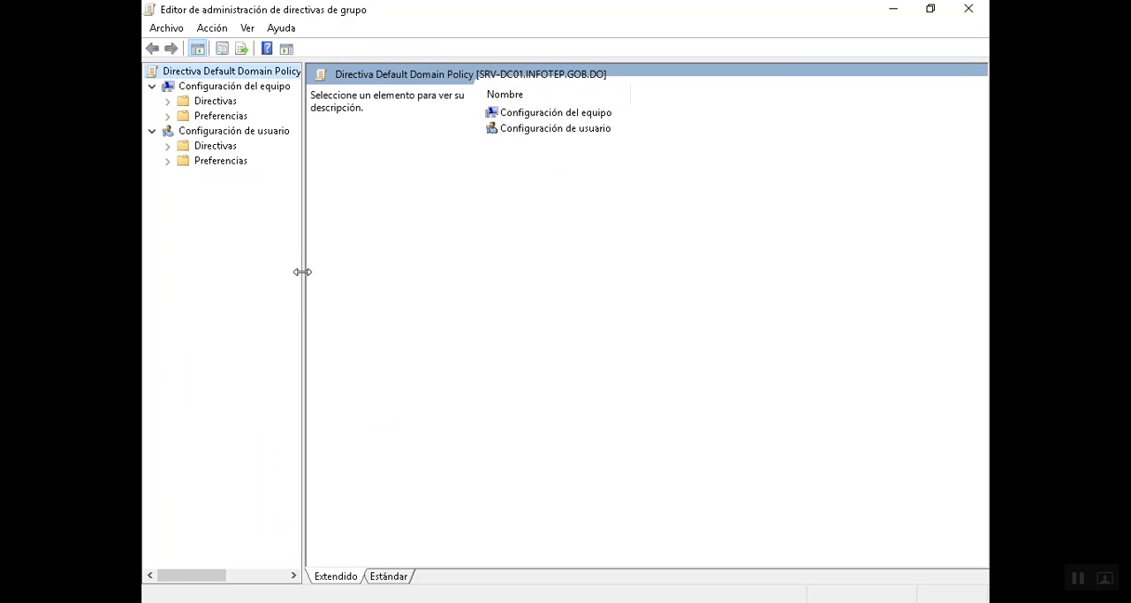
drag(303, 277, 434, 276)
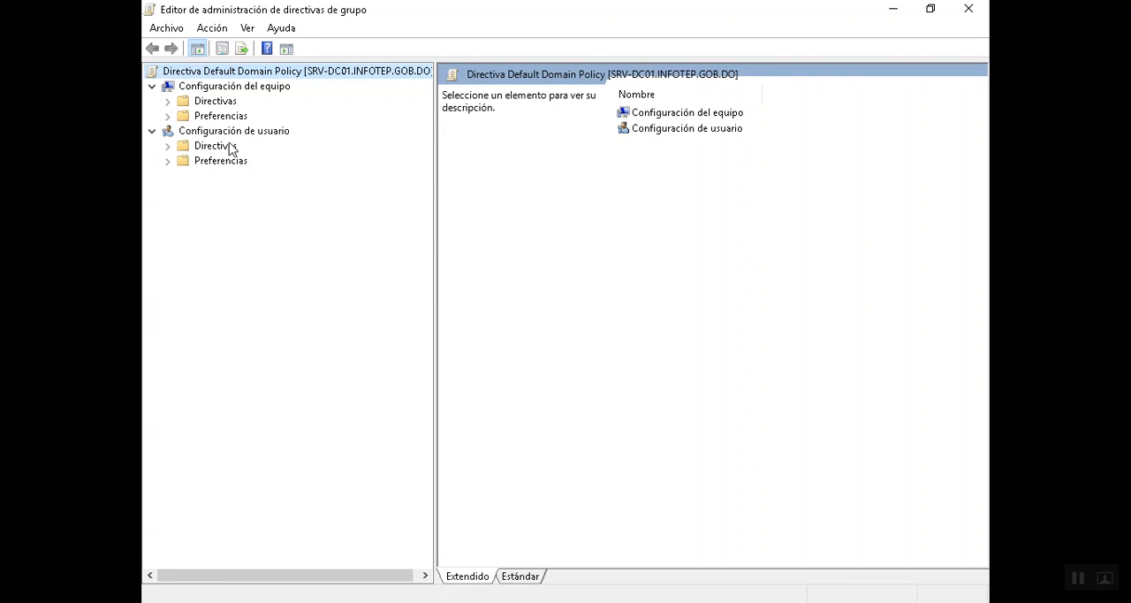
- Browse the user configuration policies, viewing software installation under software settings and expanding the Windows settings
click(168, 146)
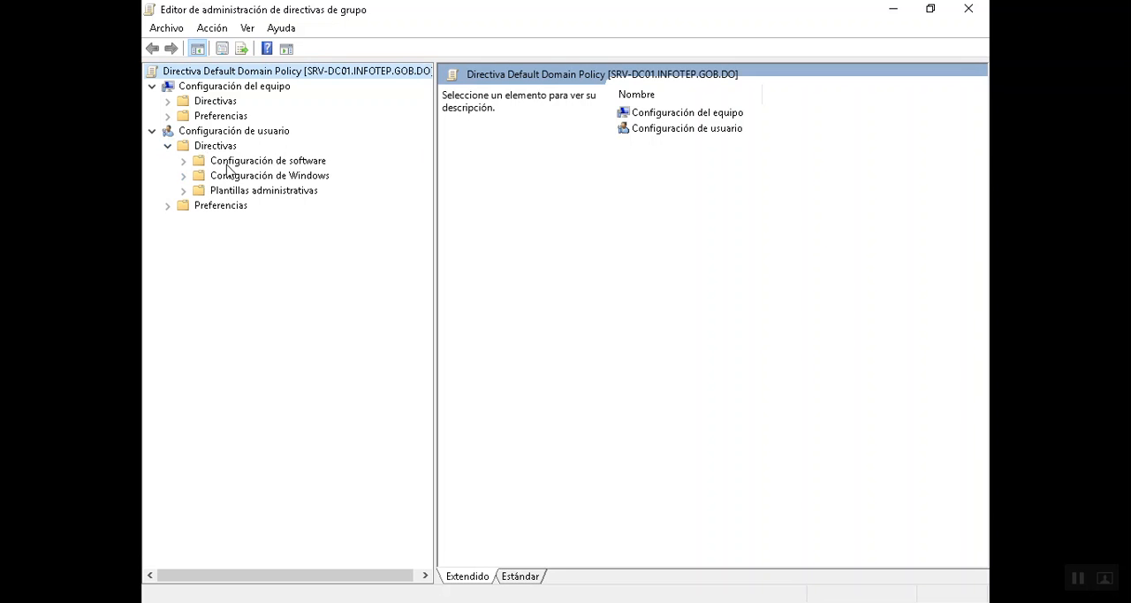
click(183, 161)
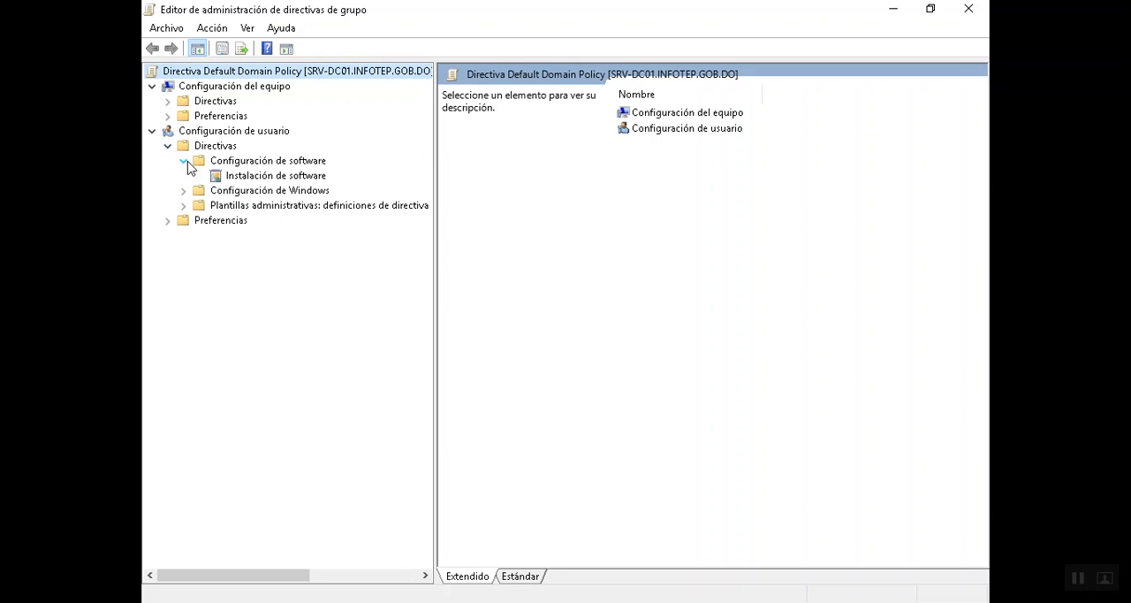
click(303, 179)
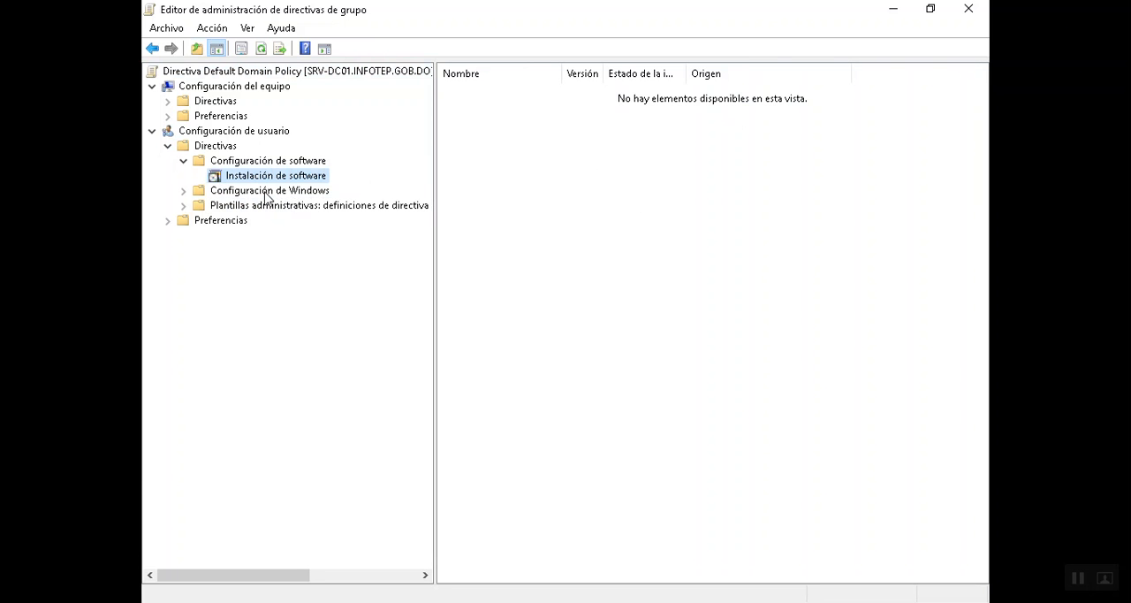
click(183, 191)
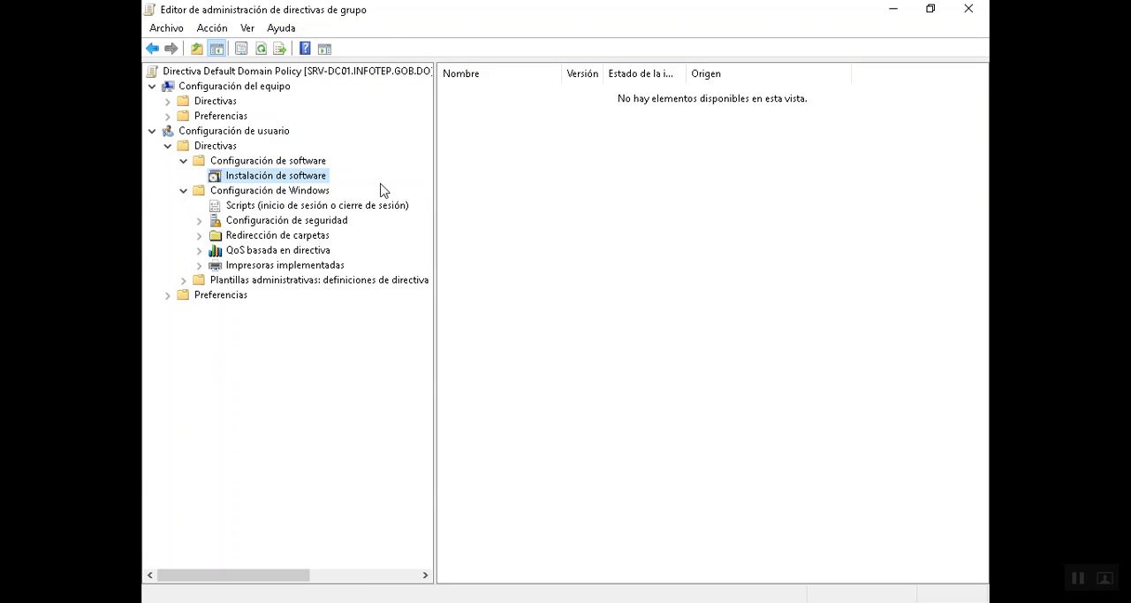
- Browse the user configuration's scripts and security settings, and the account and local policies in the computer configuration's security settings
click(265, 206)
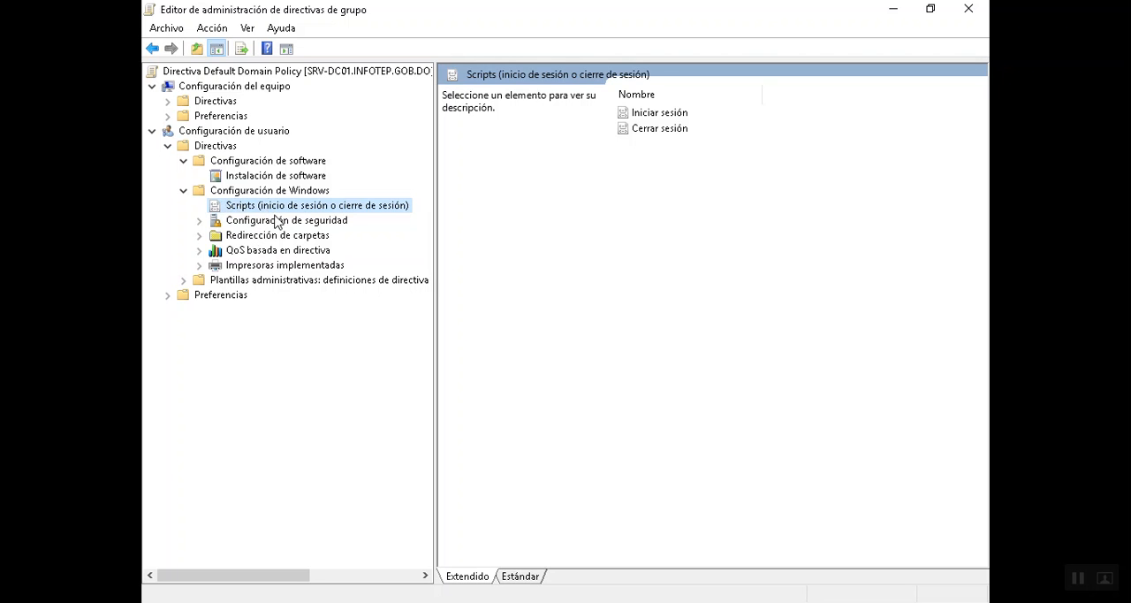
click(288, 223)
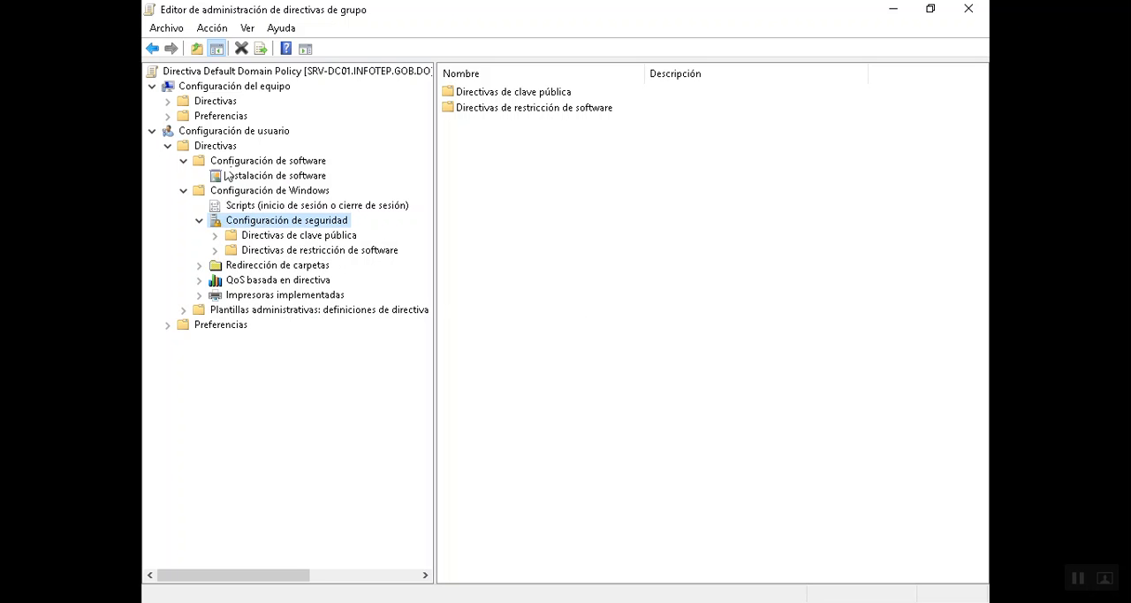
click(169, 102)
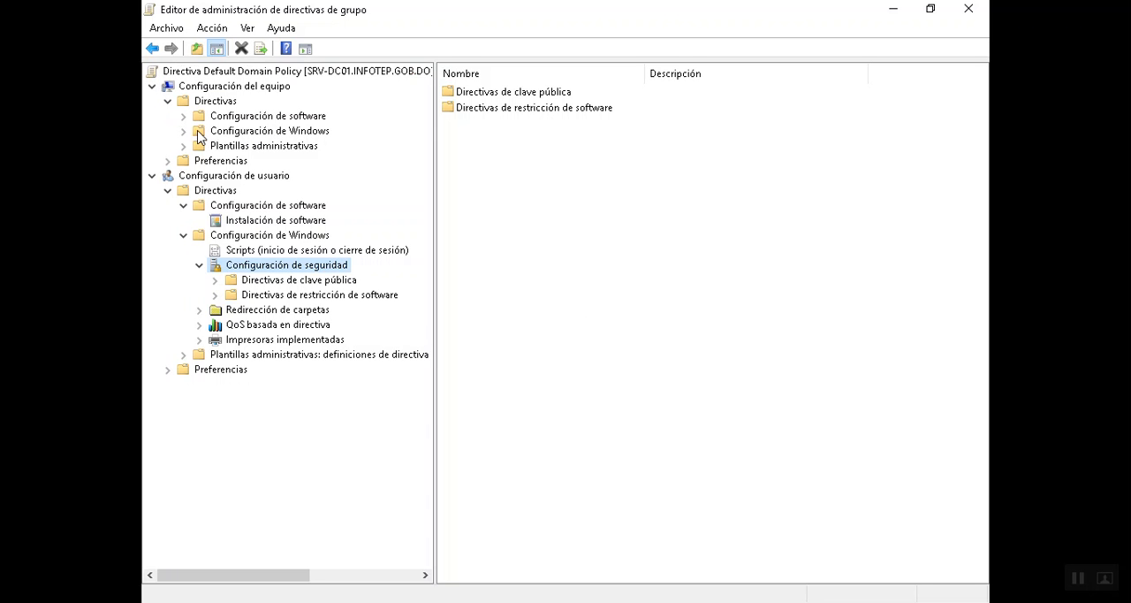
click(184, 130)
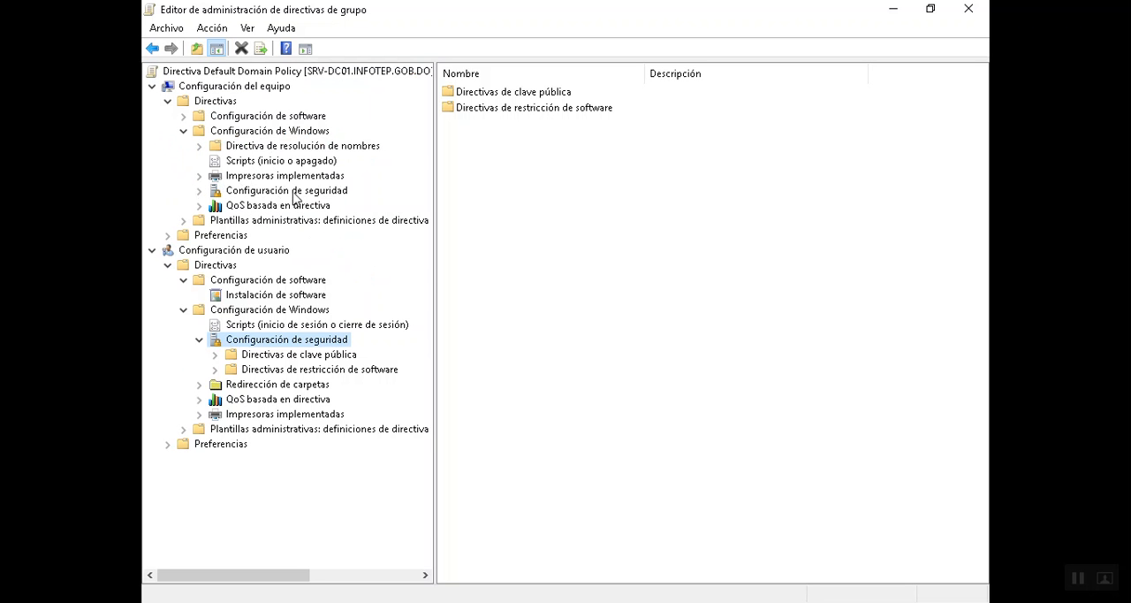
click(299, 190)
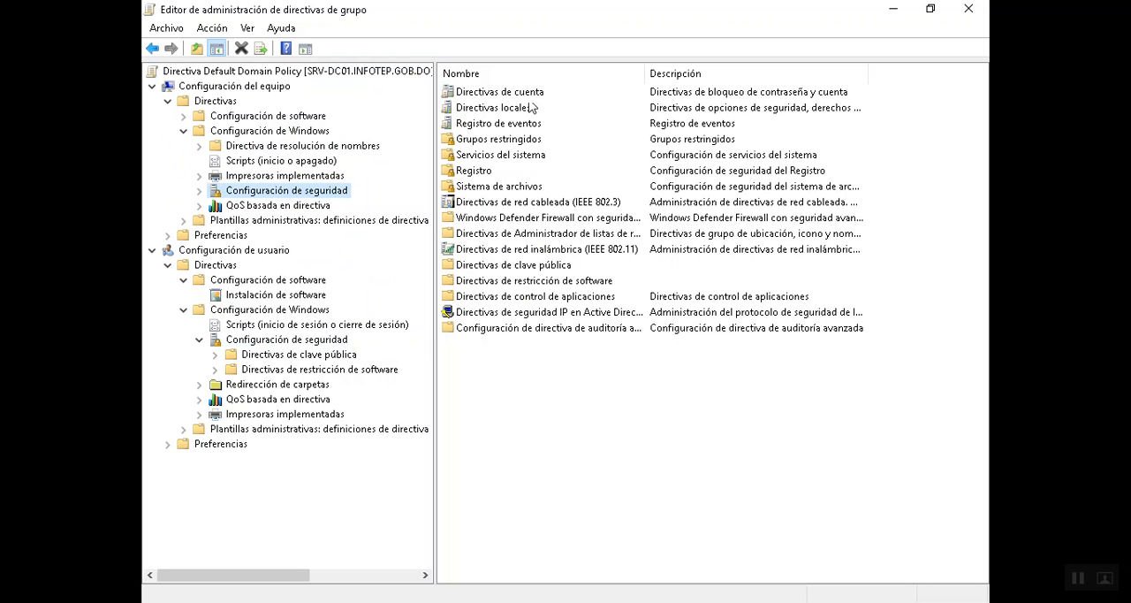
double_click(523, 94)
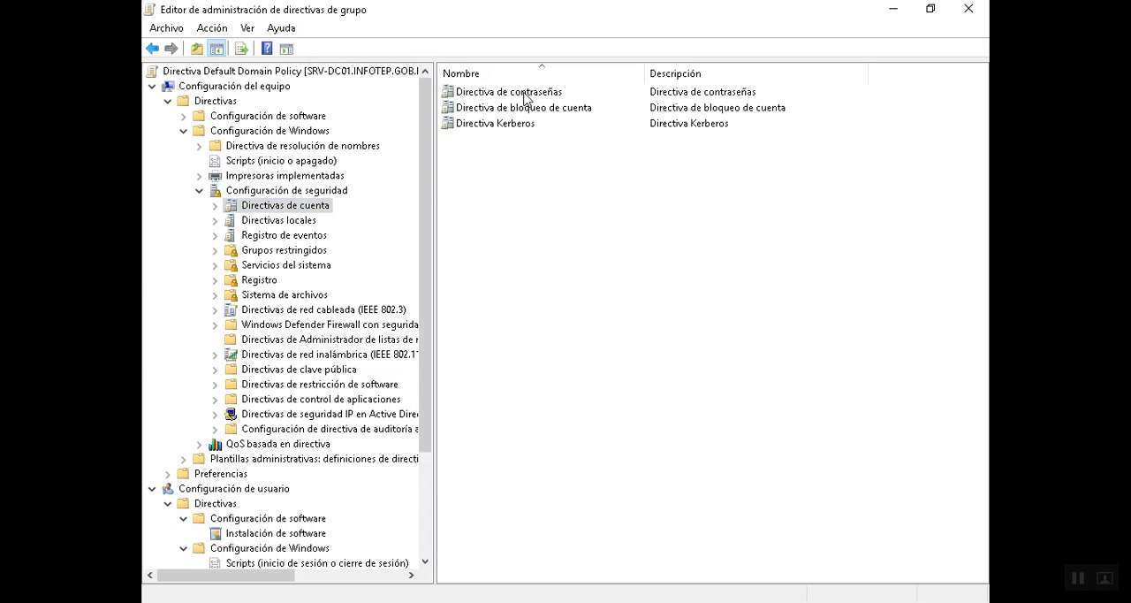
click(272, 221)
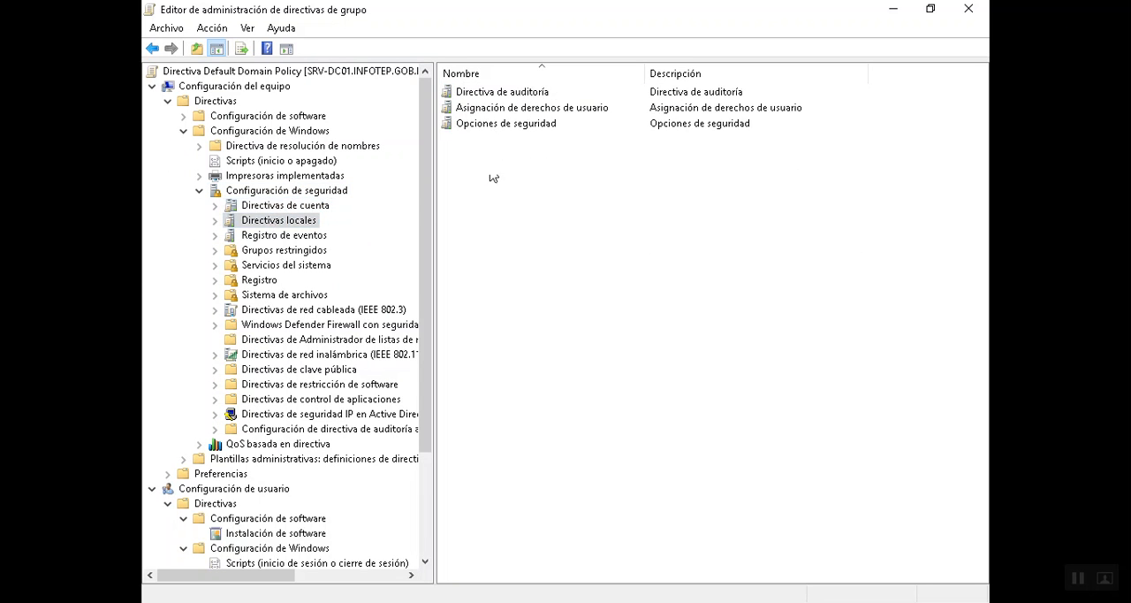
click(303, 207)
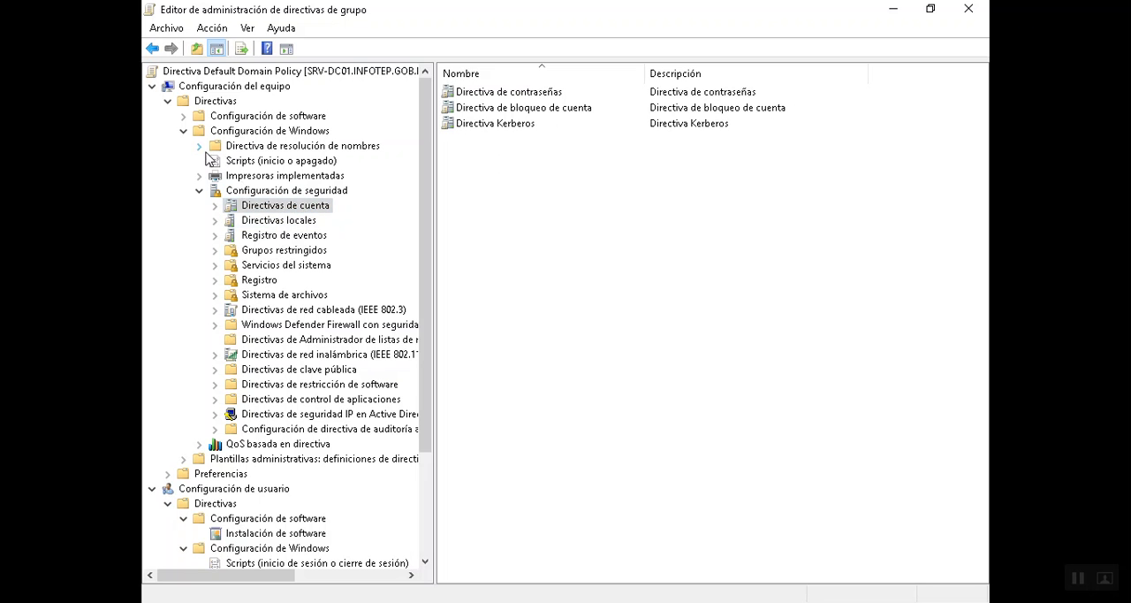
- Collapse the Windows and software settings, and show the Sistema policies of the user configuration's administrative templates
click(186, 131)
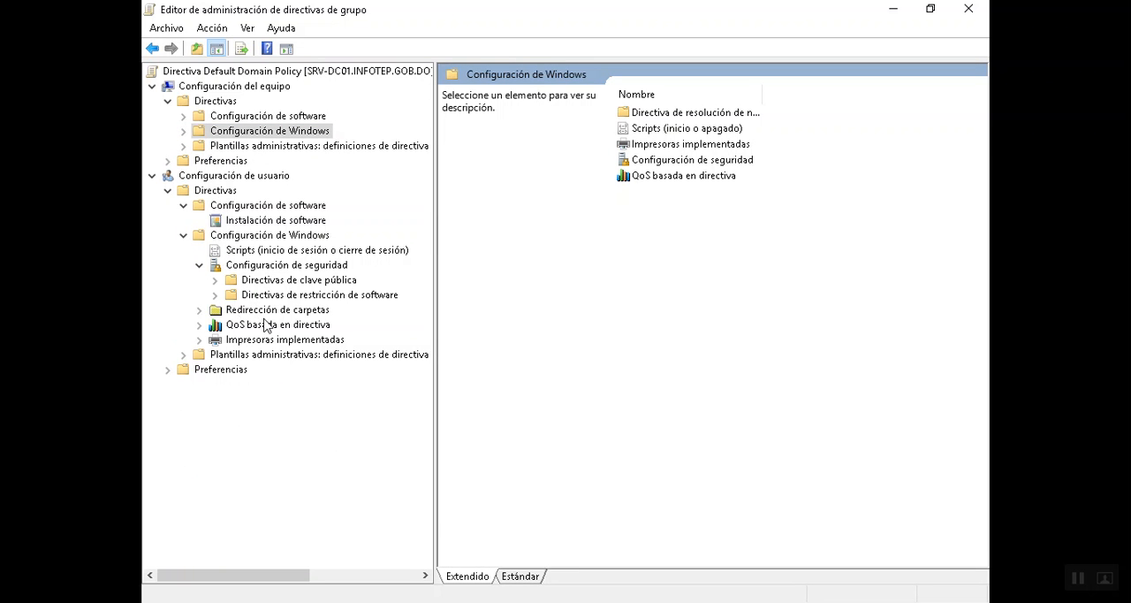
click(200, 265)
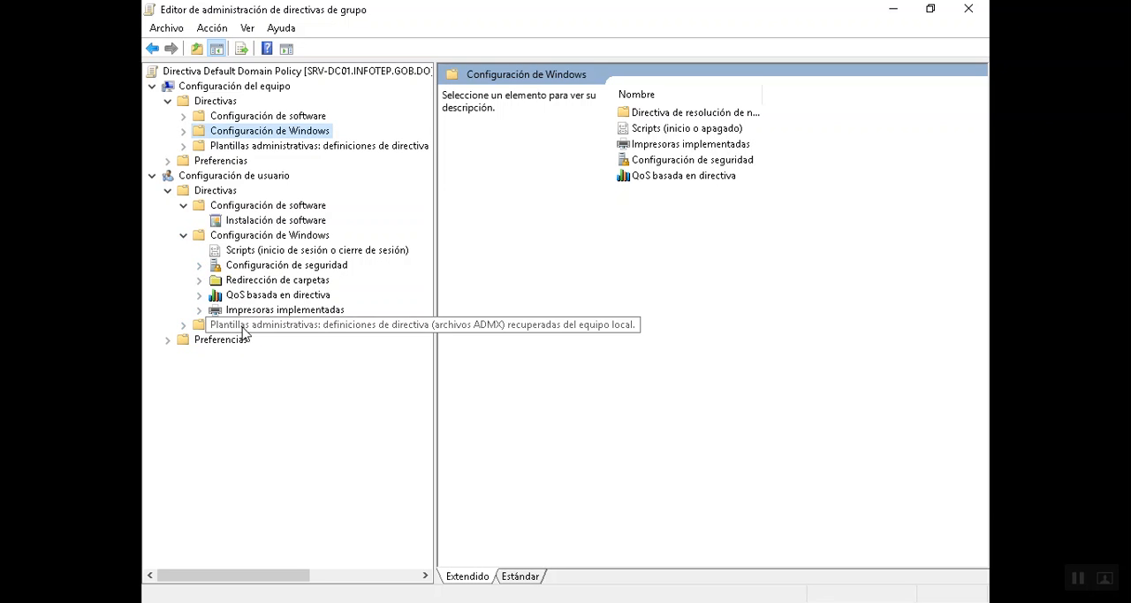
click(184, 325)
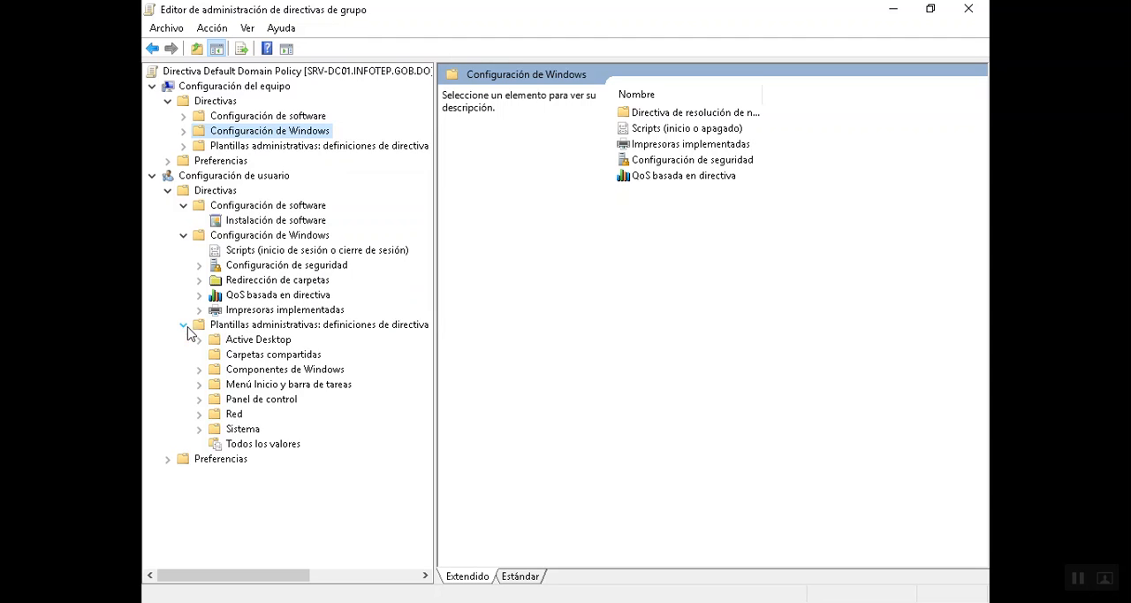
click(183, 235)
click(184, 206)
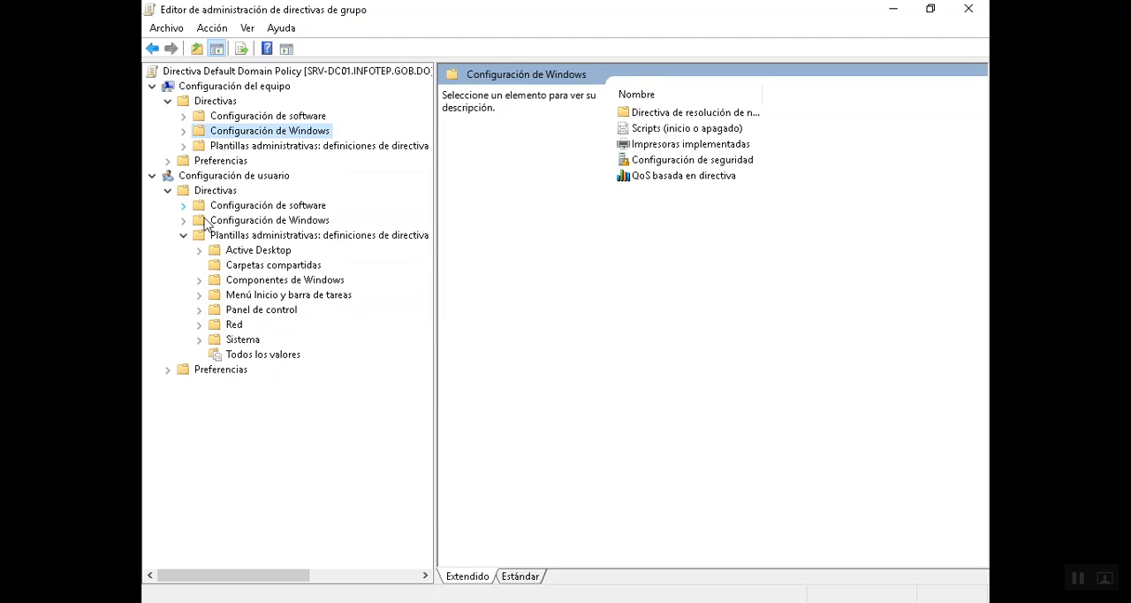
click(233, 346)
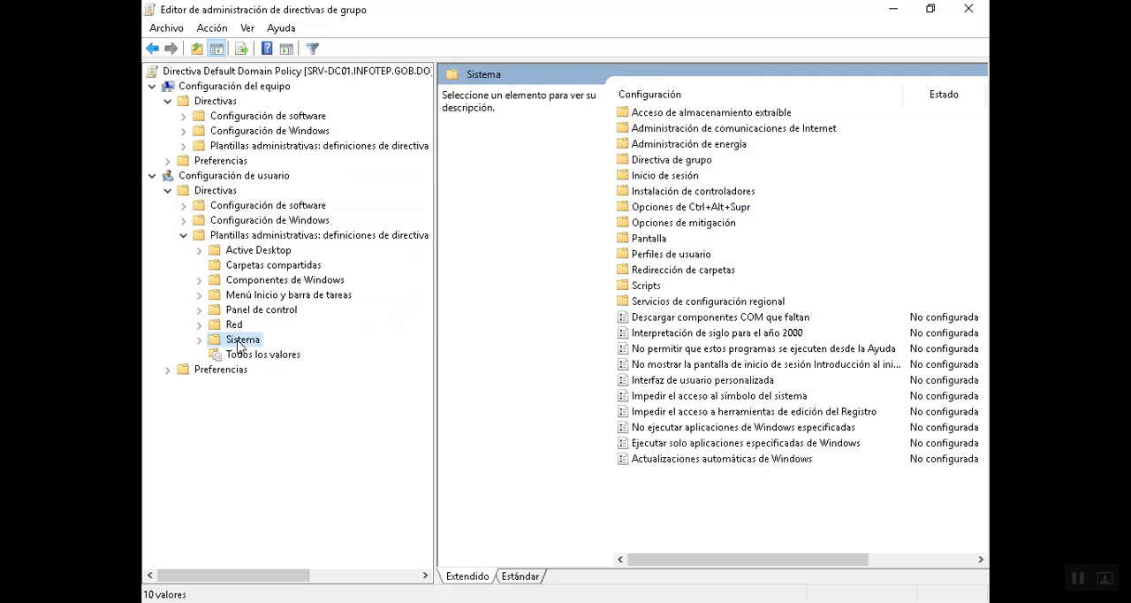
- Enable the policy "Impedir el acceso al símbolo del sistema"
click(645, 400)
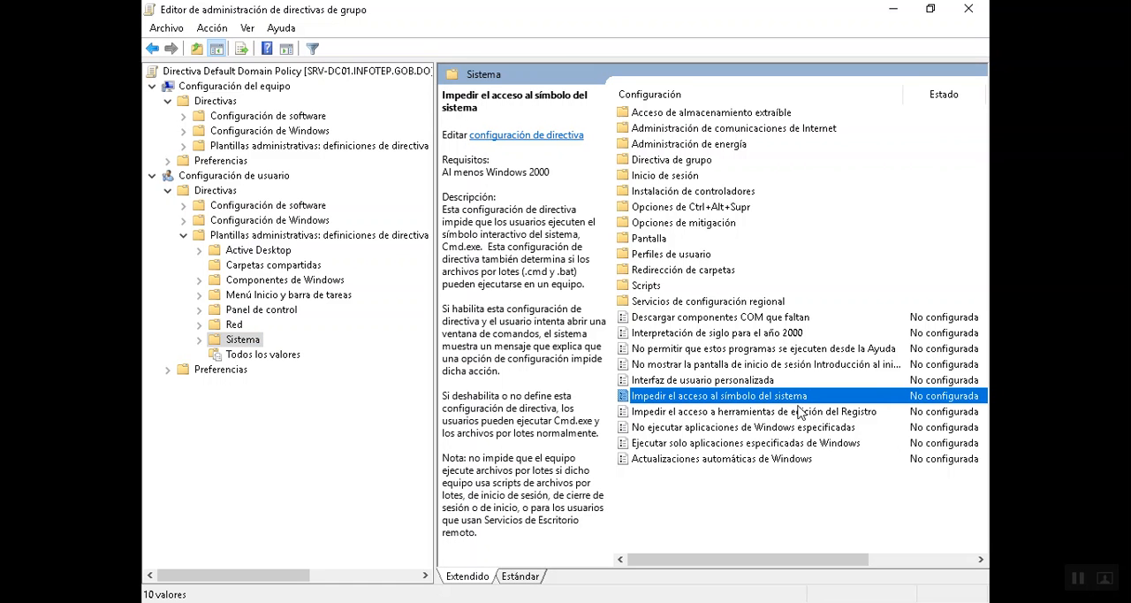
right_click(750, 402)
click(709, 402)
right_click(710, 402)
click(738, 413)
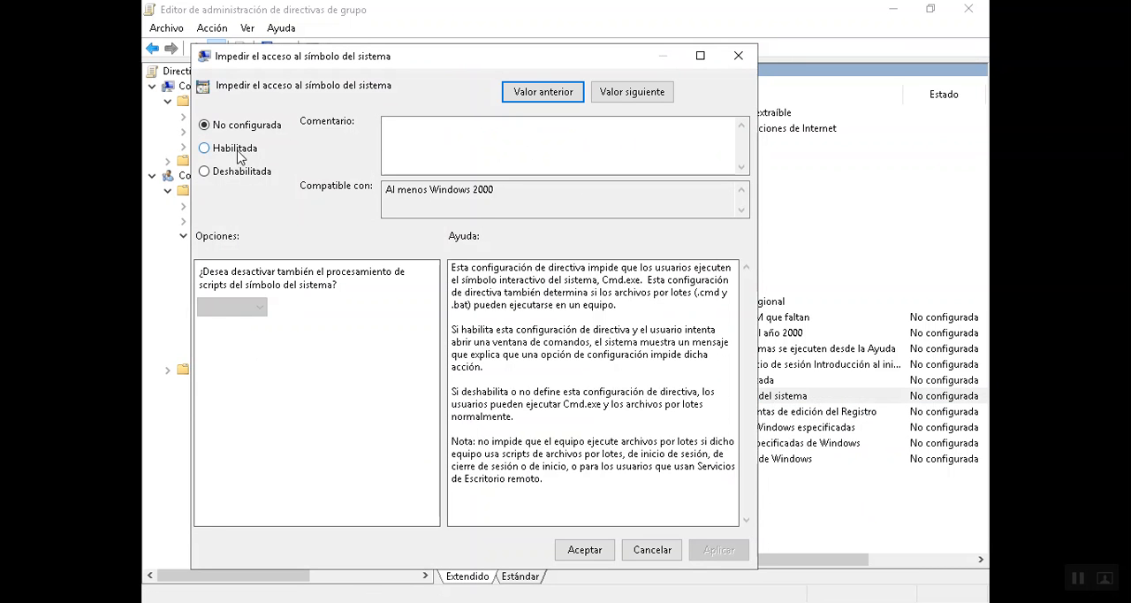
click(237, 148)
click(585, 550)
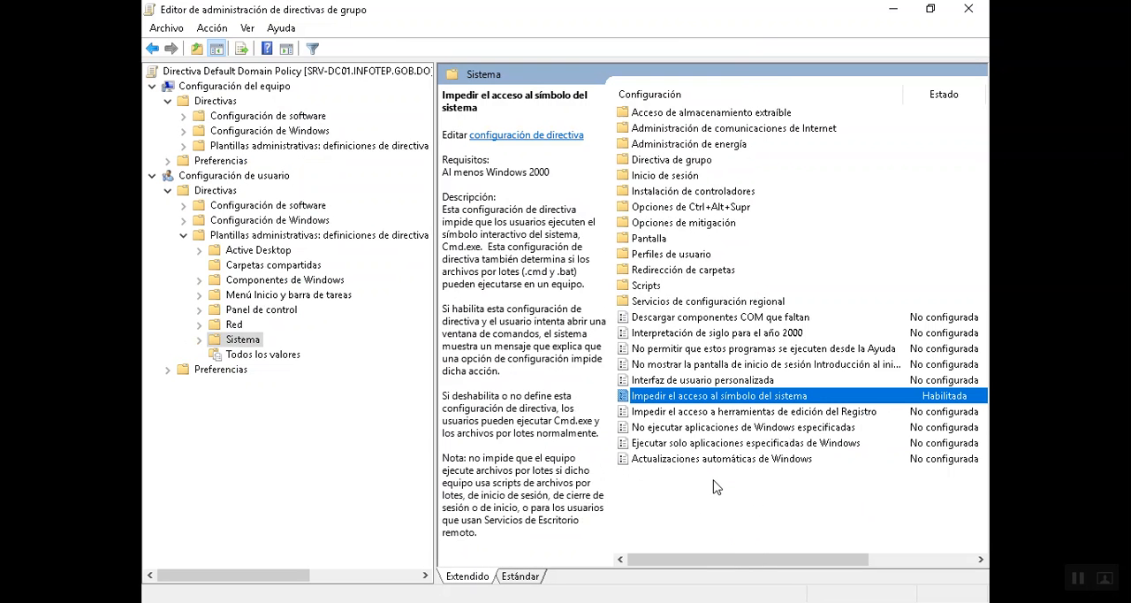
- Enable the policy "Impedir el acceso a herramientas de edición del Registro" and close the policy editor
click(722, 412)
right_click(721, 412)
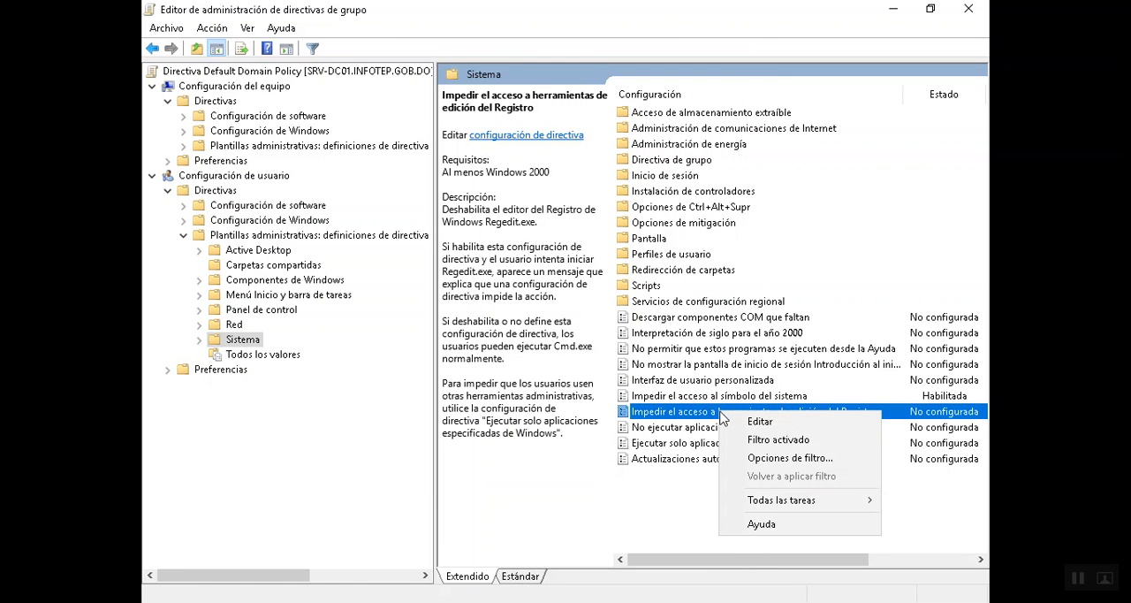
click(758, 422)
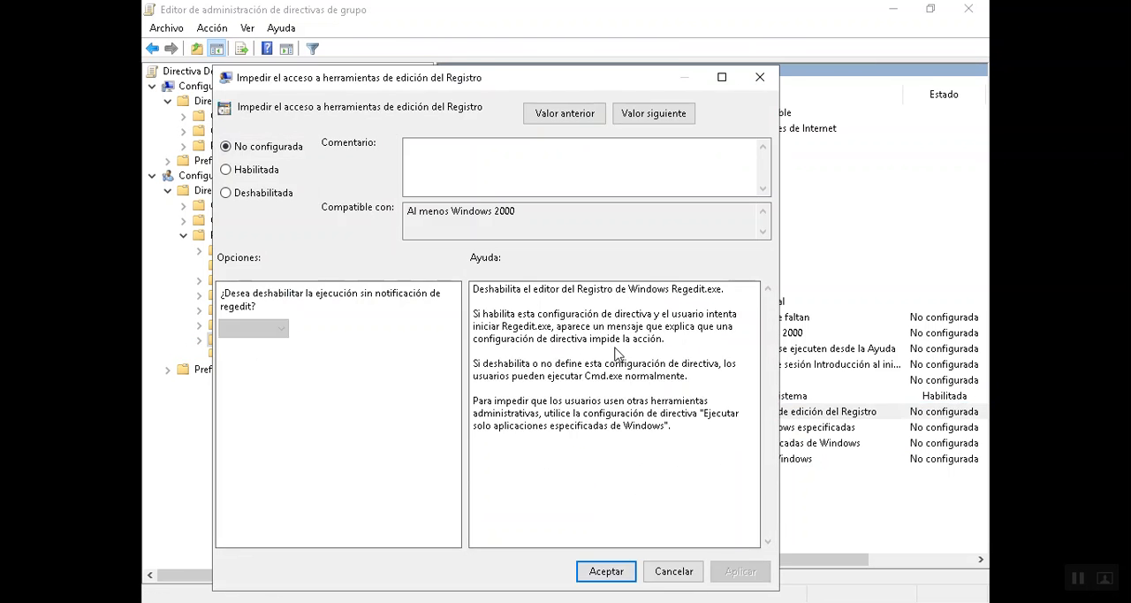
click(252, 169)
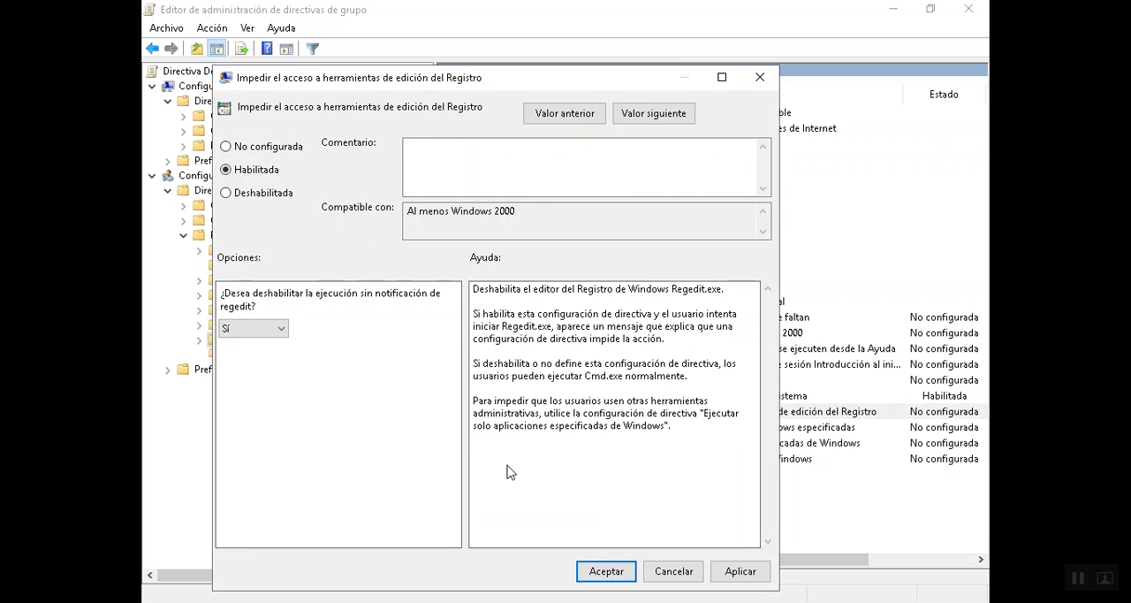
click(605, 571)
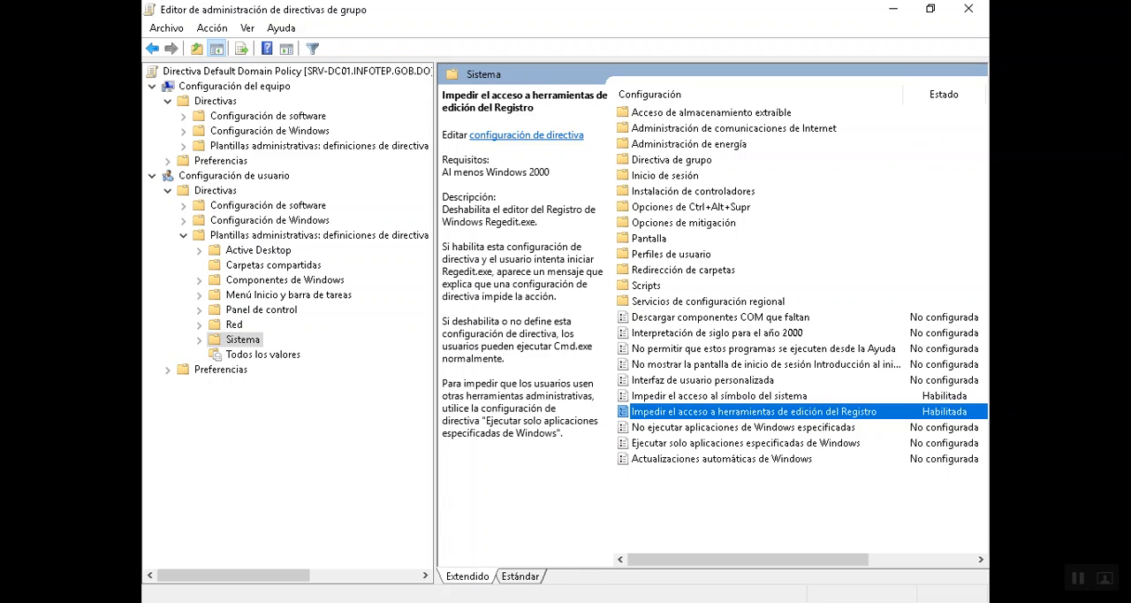
click(968, 9)
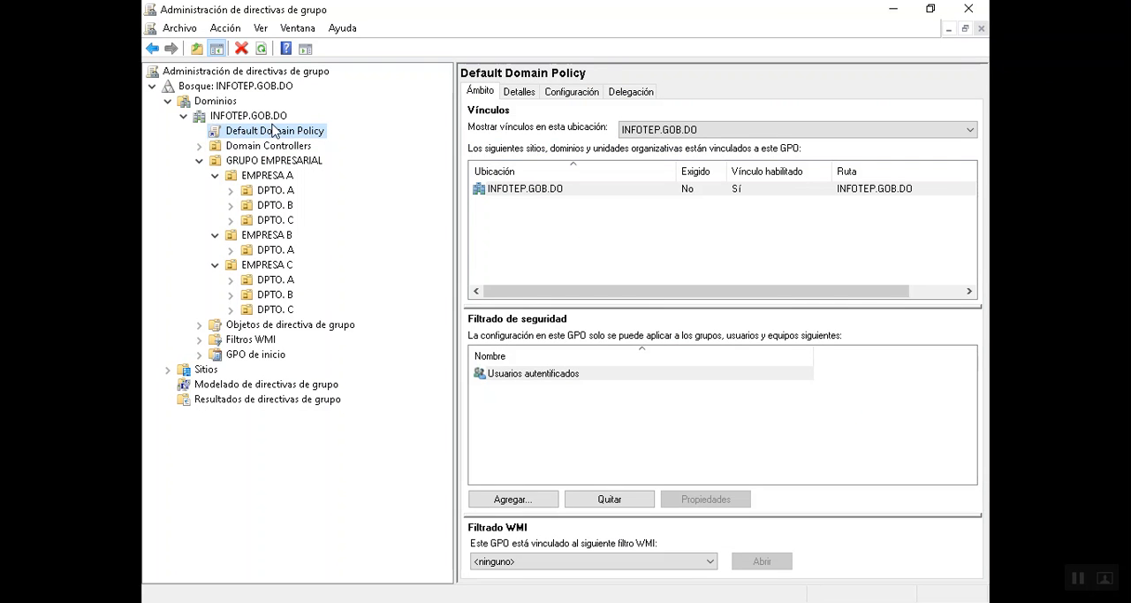
- Check the group policy inheritance of EMPRESA A and its three departments, EMPRESA B with its DPTO. A, and EMPRESA C's DPTO. A
click(265, 177)
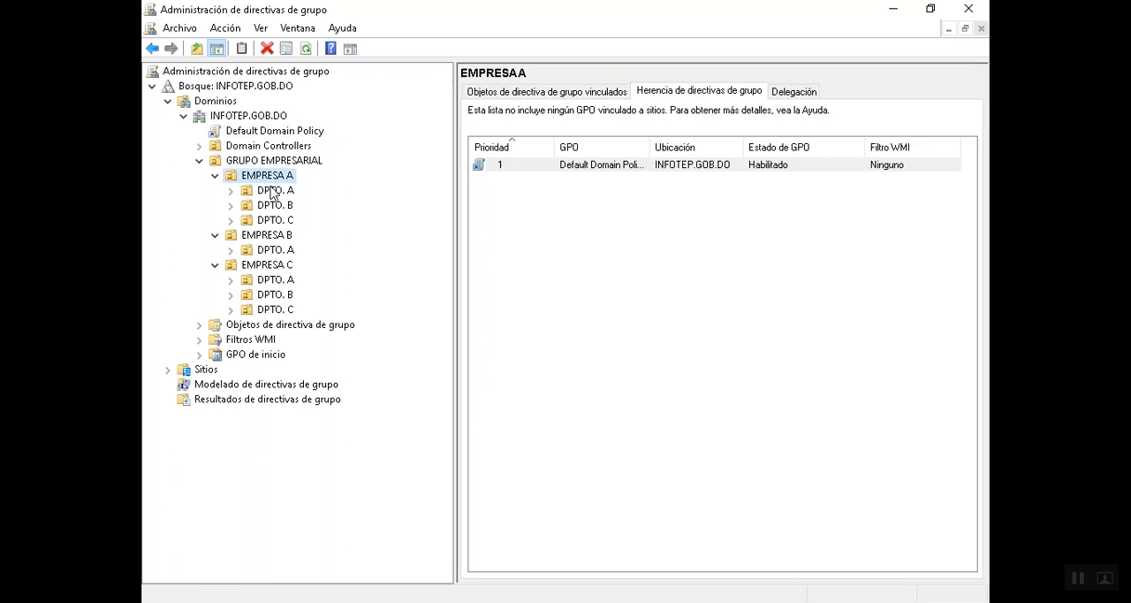
click(273, 191)
click(269, 205)
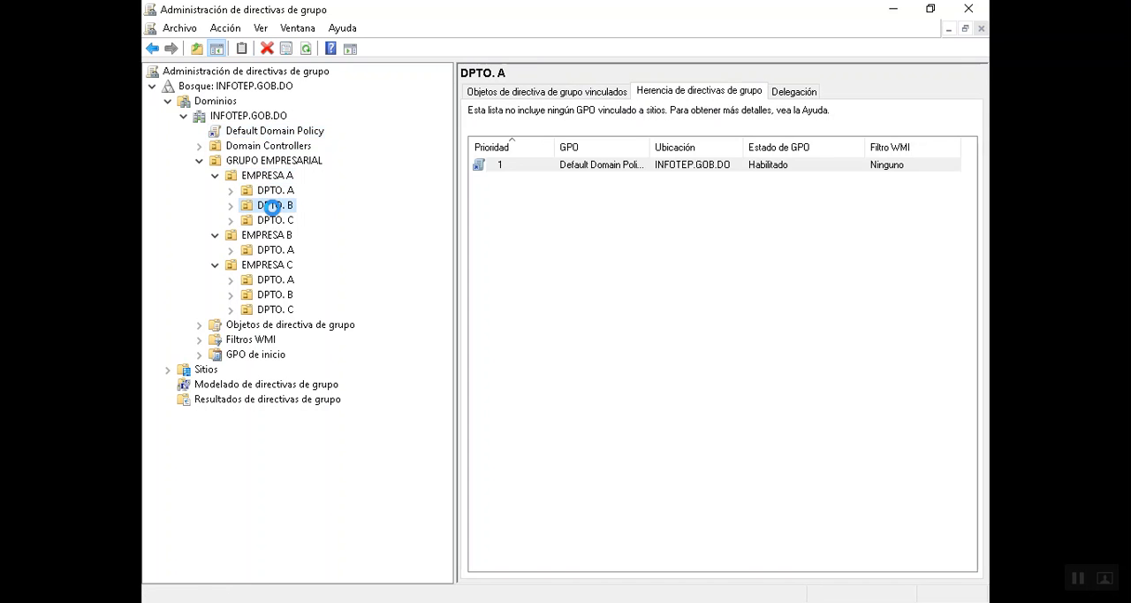
click(269, 220)
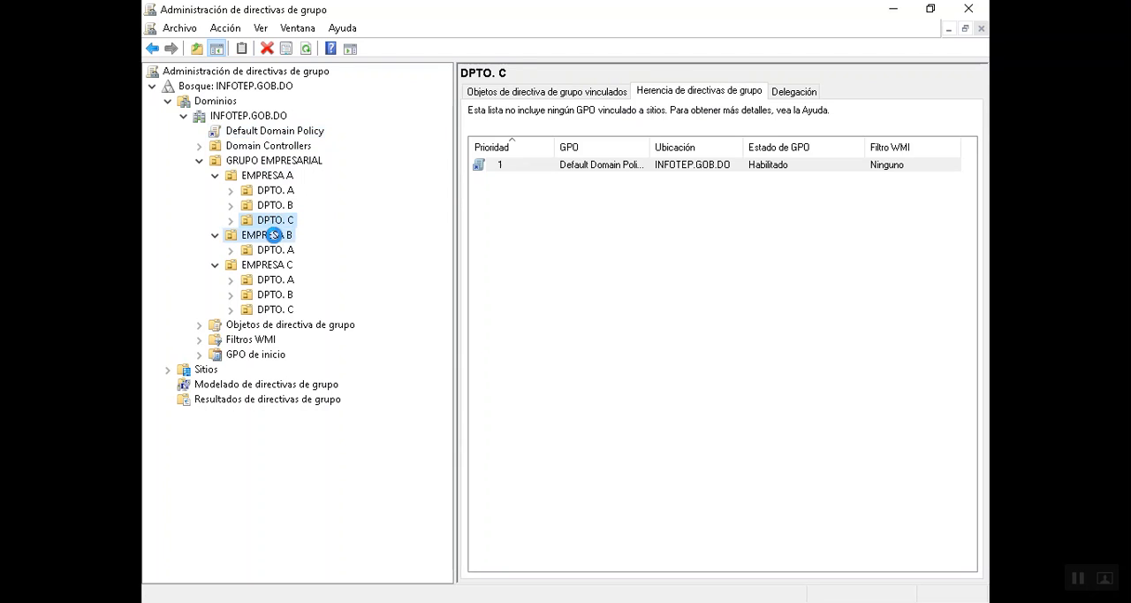
click(273, 235)
click(274, 251)
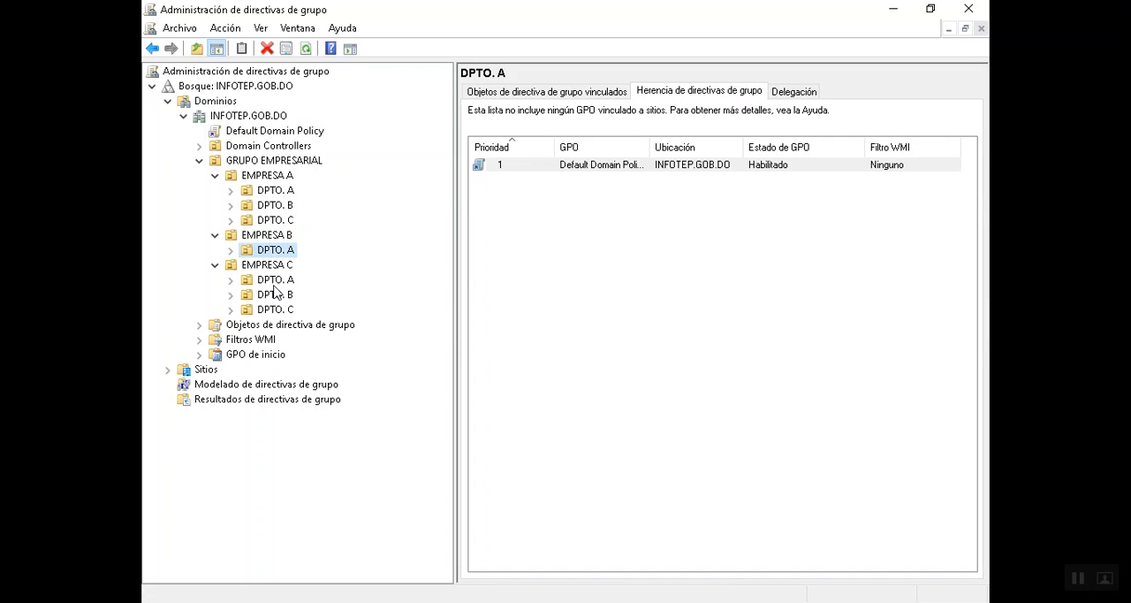
click(274, 281)
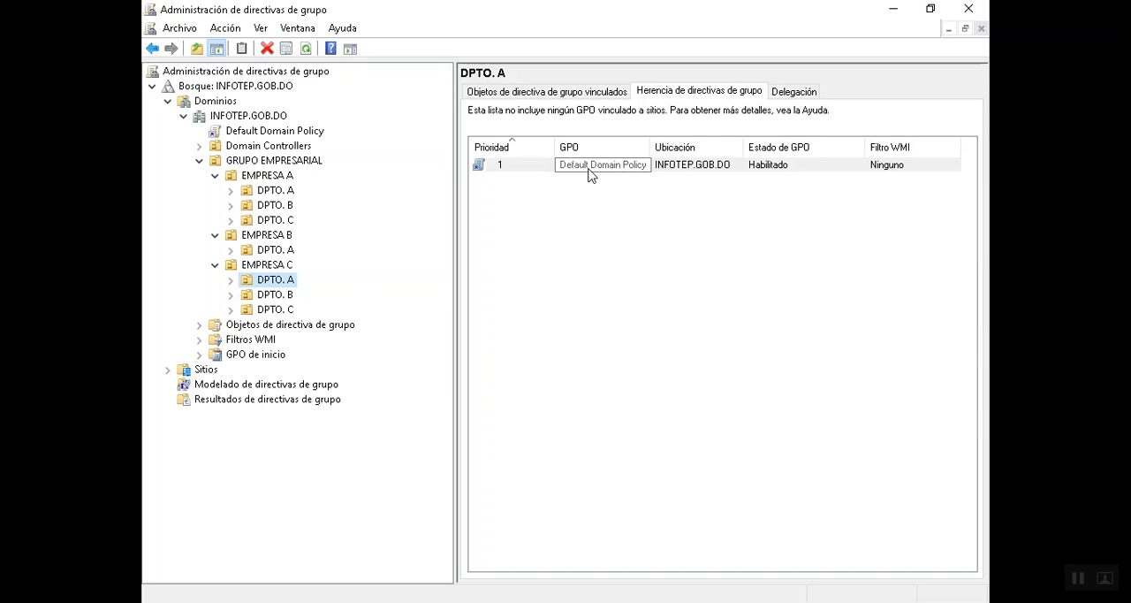
click(583, 93)
click(707, 92)
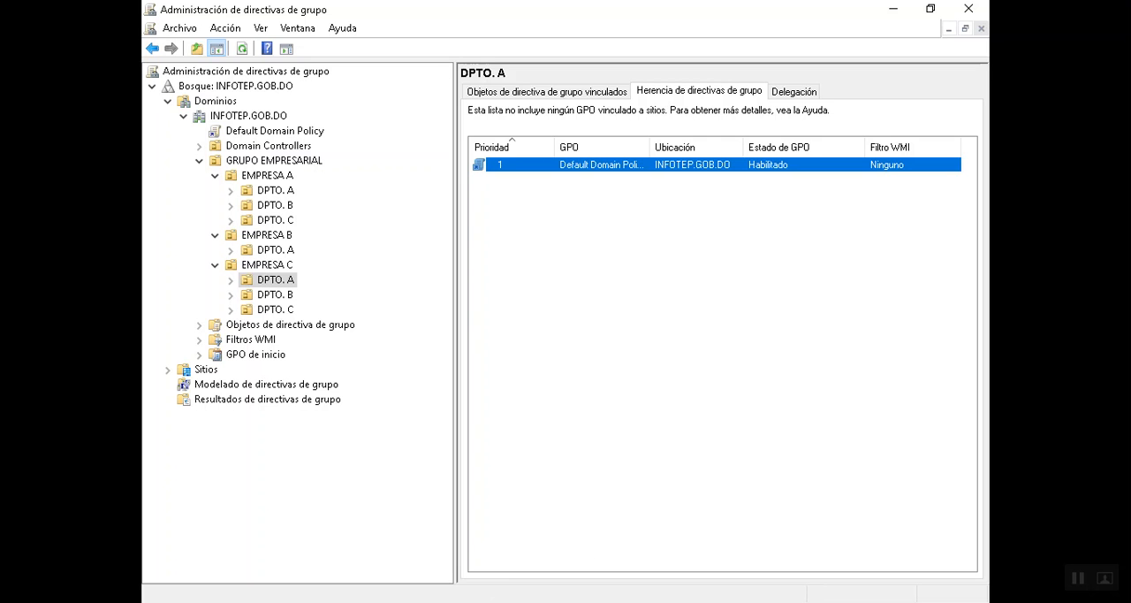
- Switch to Usuarios y equipos de Active Directory, check the users in DPTO. A of EMPRESA C and EMPRESA A, and minimize the window
key(alt+Tab)
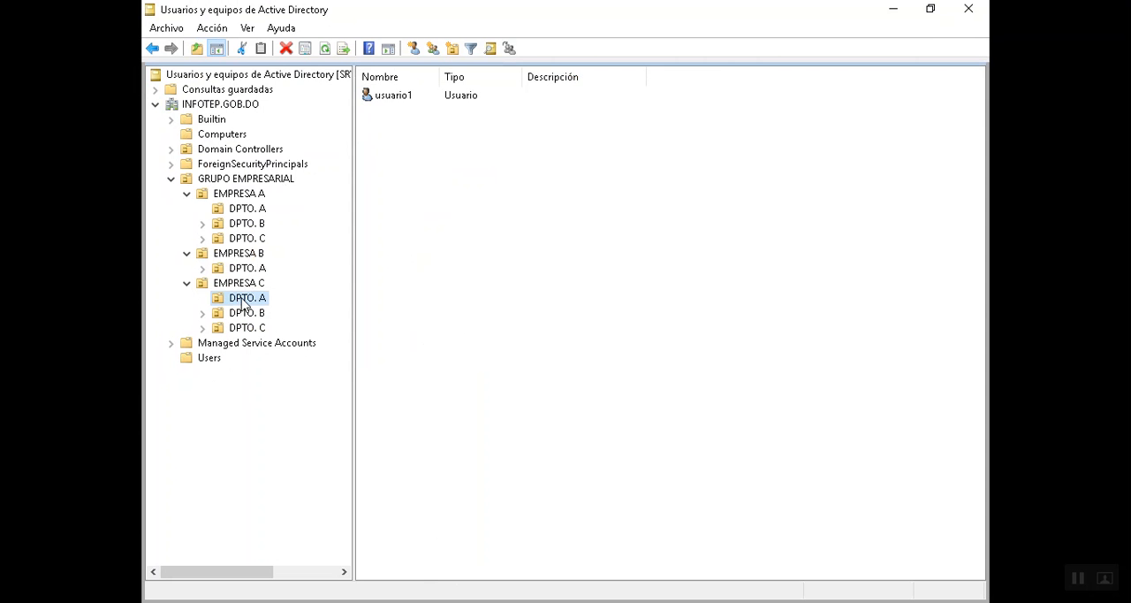
click(398, 106)
click(262, 209)
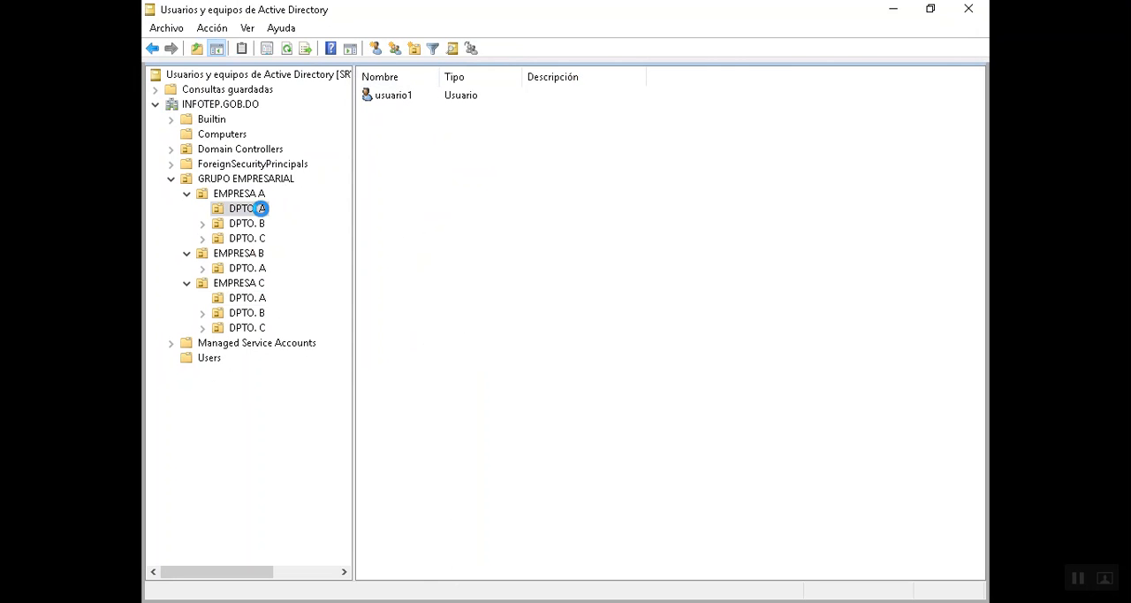
click(398, 88)
click(892, 10)
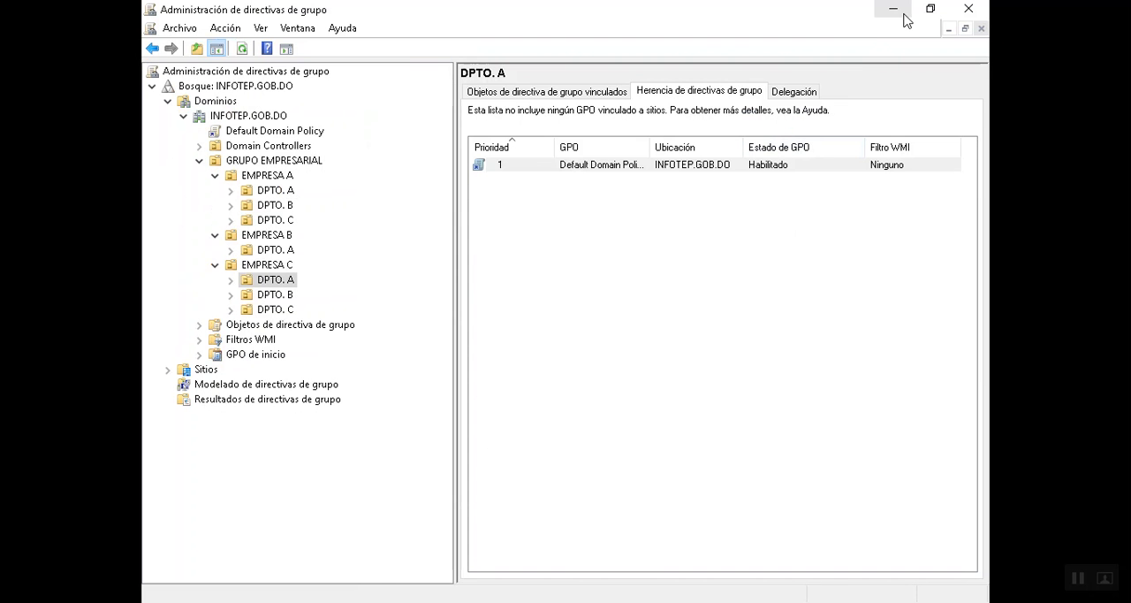
- Minimize Group Policy Management, switch to the client computer, sign in as usuario2 with the account password, and display the list of programs
click(893, 8)
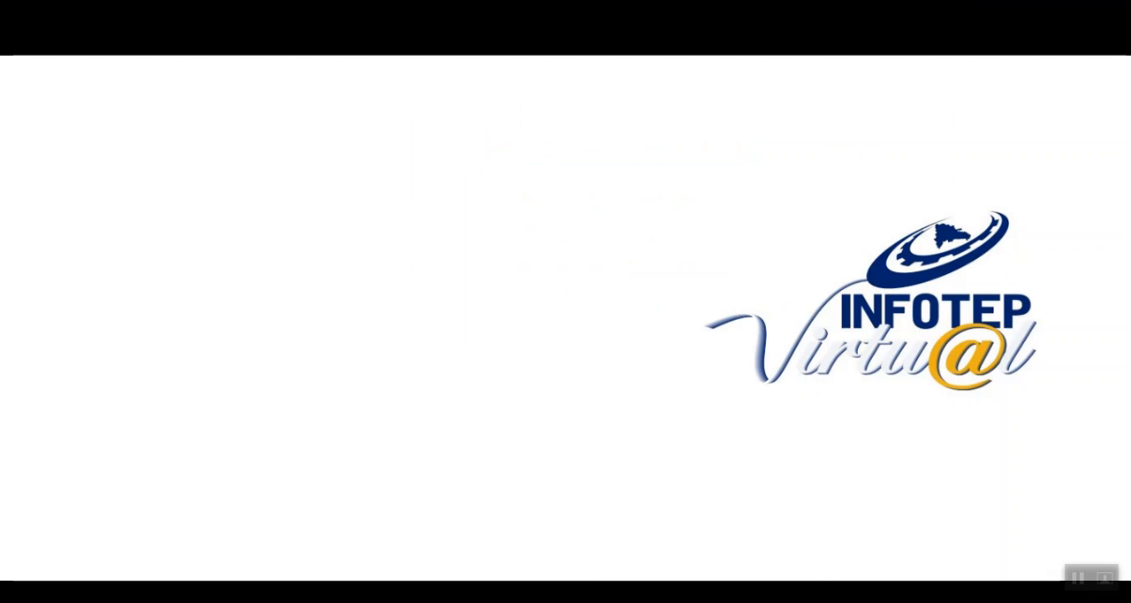
click(392, 571)
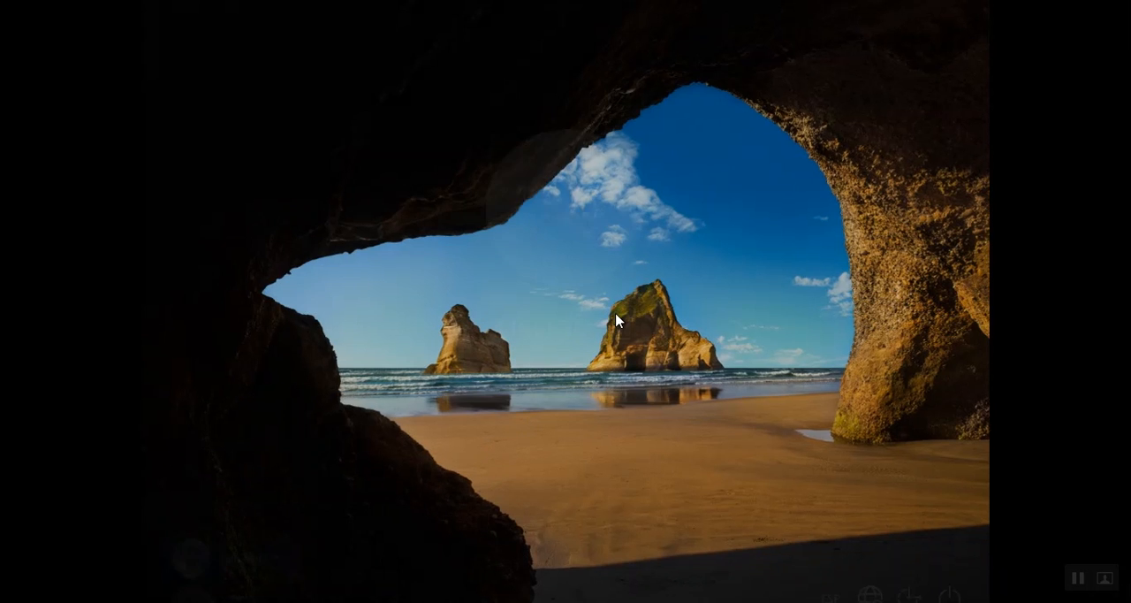
click(614, 321)
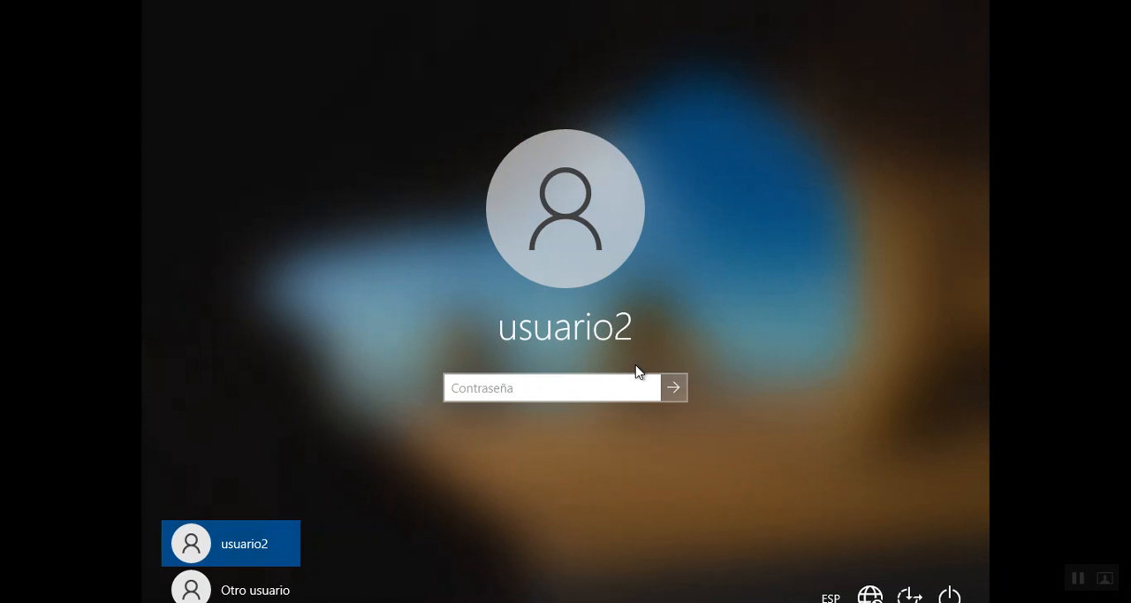
text(******)
key(Return)
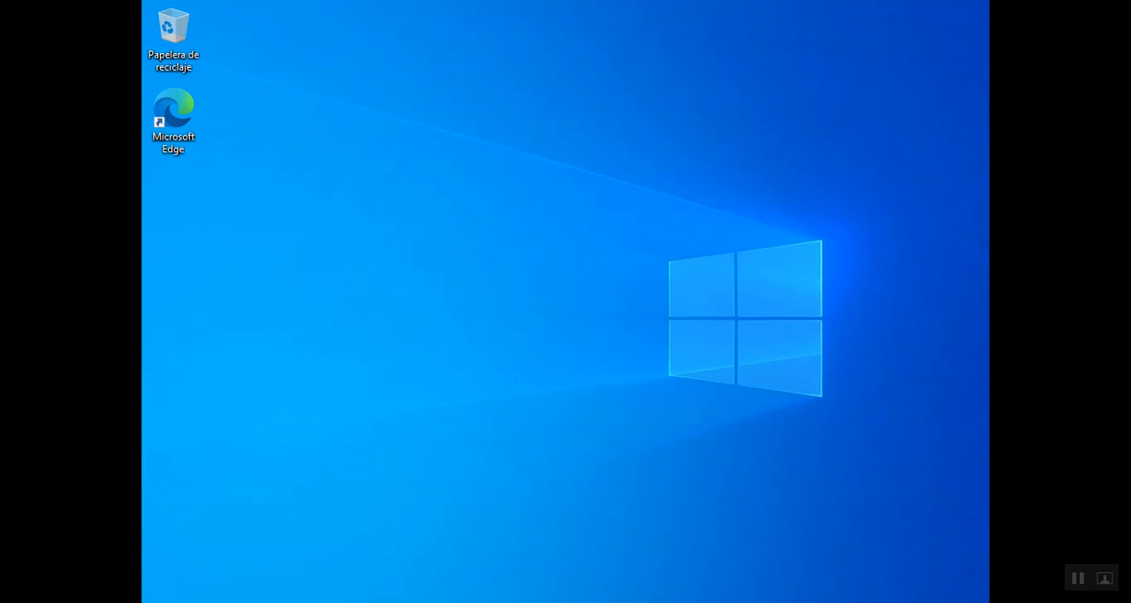
key(super)
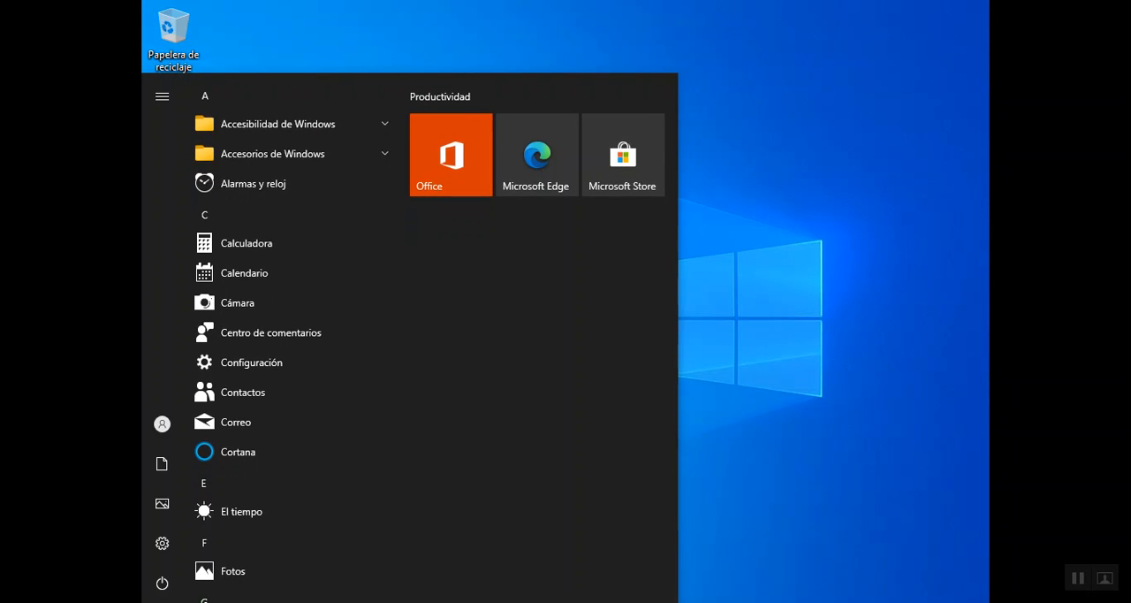
- Search for cmd, try to open Símbolo del sistema on the client, and dismiss its window
text(cmd)
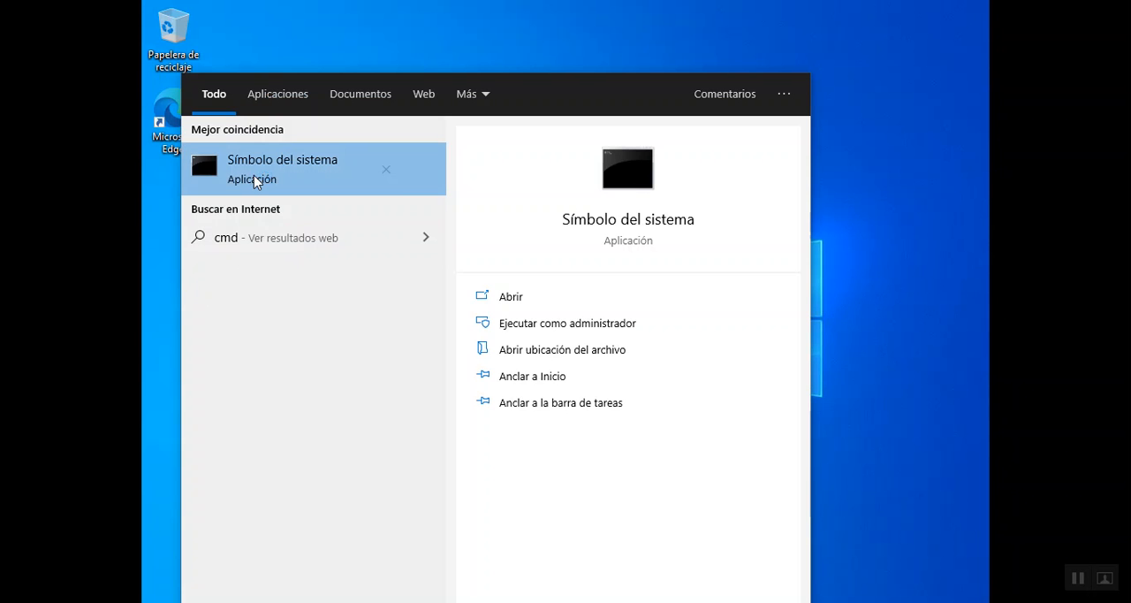
click(255, 176)
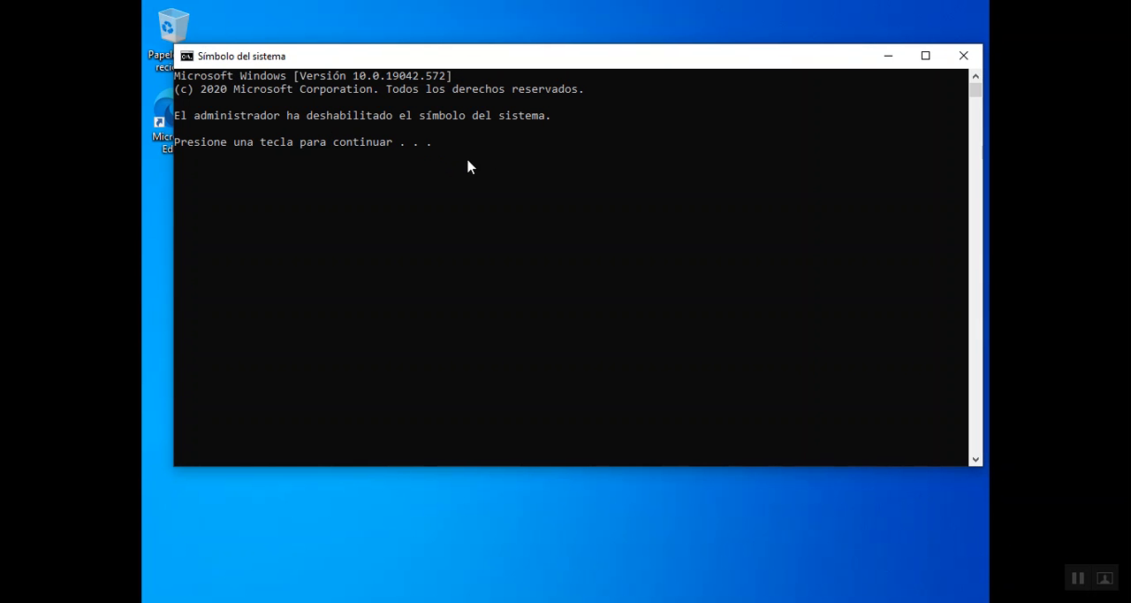
key(Return)
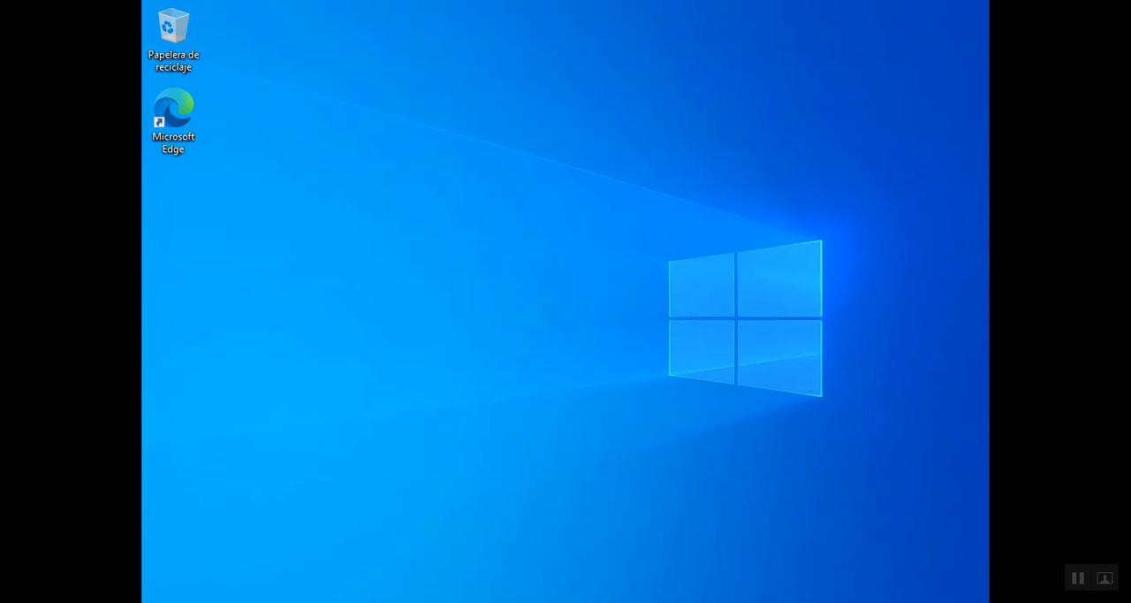
- Search for the Registry Editor with "rege", try to open it, and dismiss the dialog
click(157, 602)
text(c)
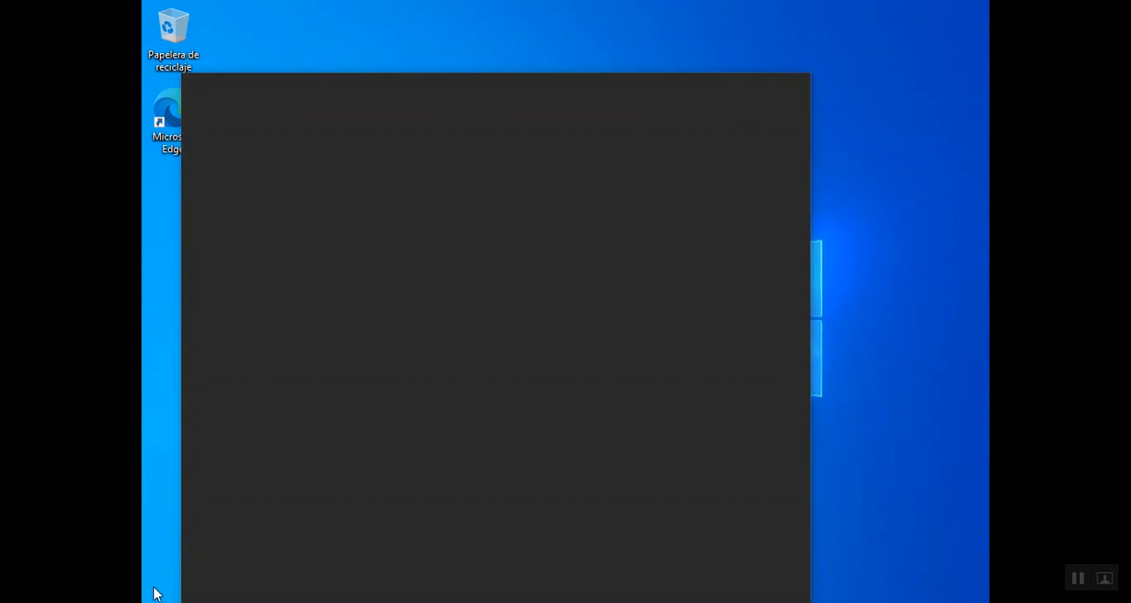
text(ege)
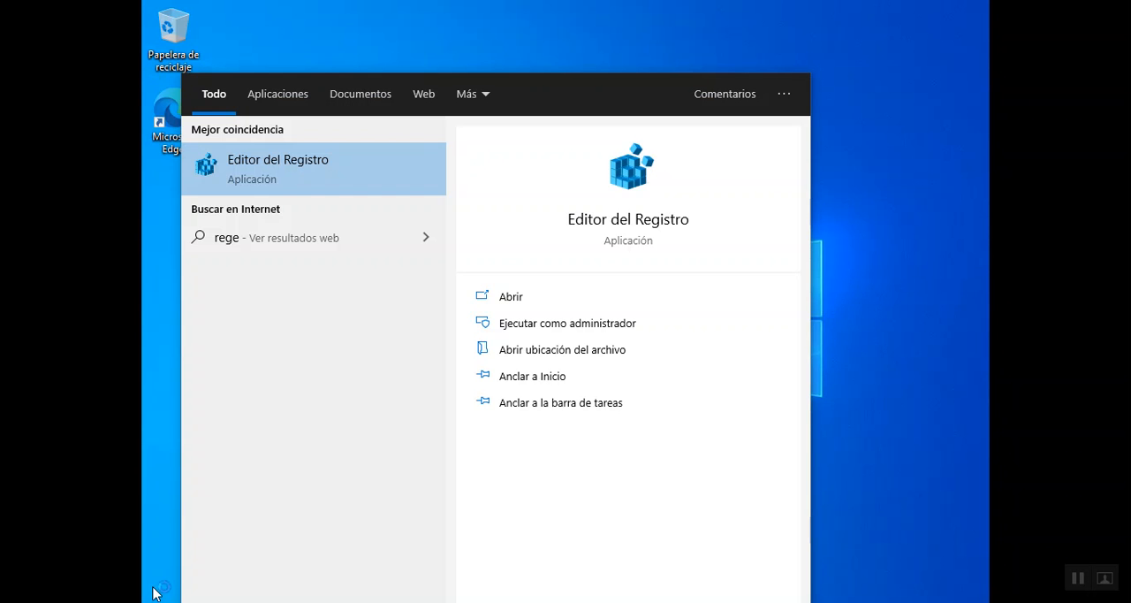
key(Return)
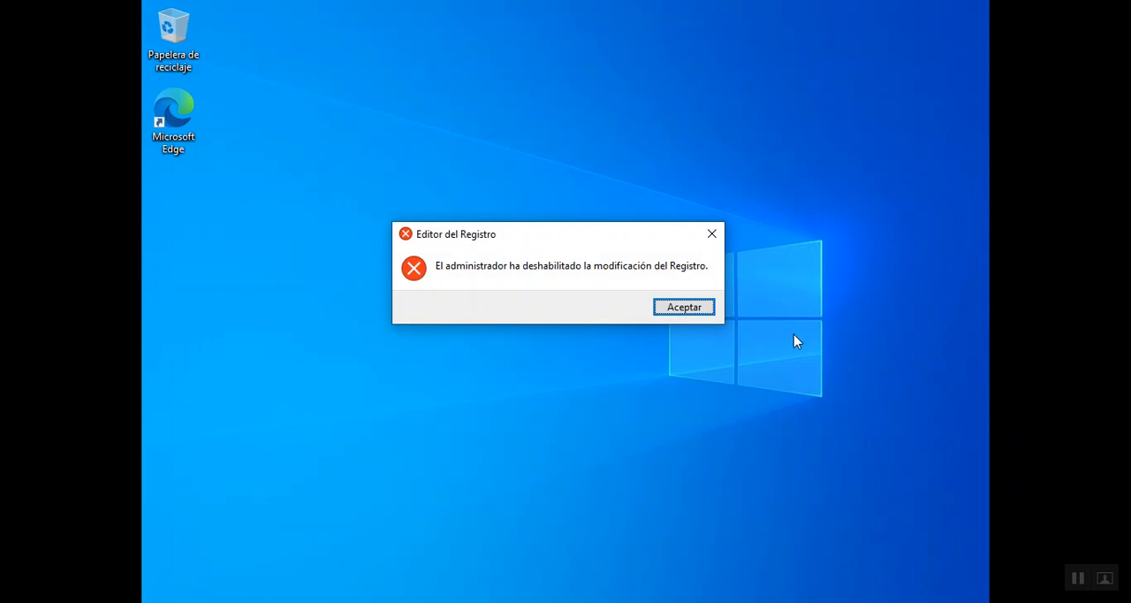
click(683, 309)
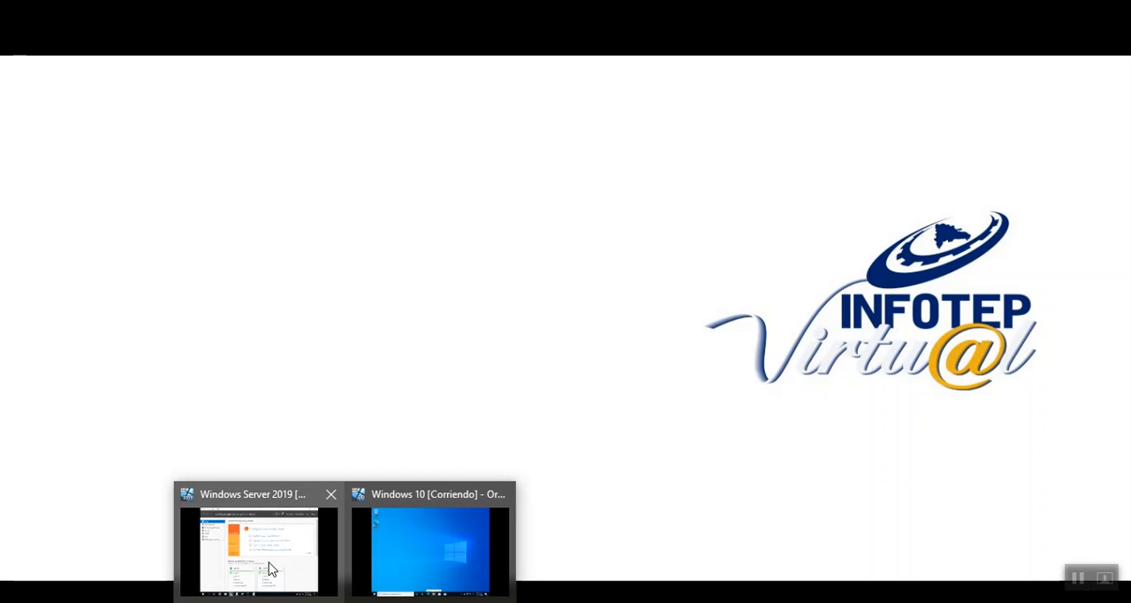
- Switch to the Windows Server 2019 machine, minimize Server Manager, and open Default Domain Policy for editing in Group Policy Management
click(271, 566)
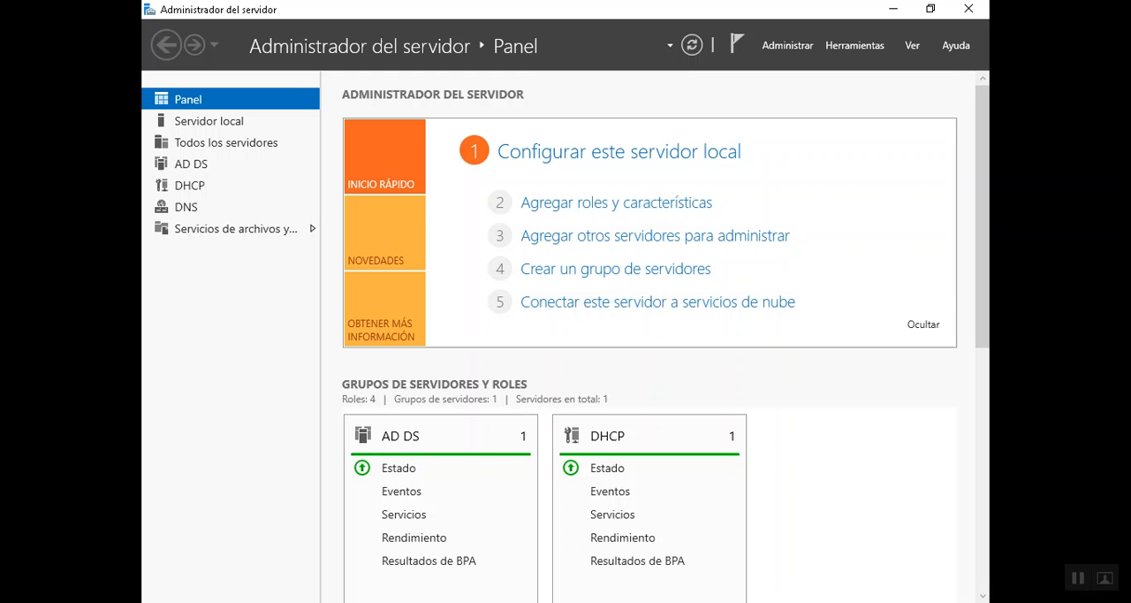
click(893, 9)
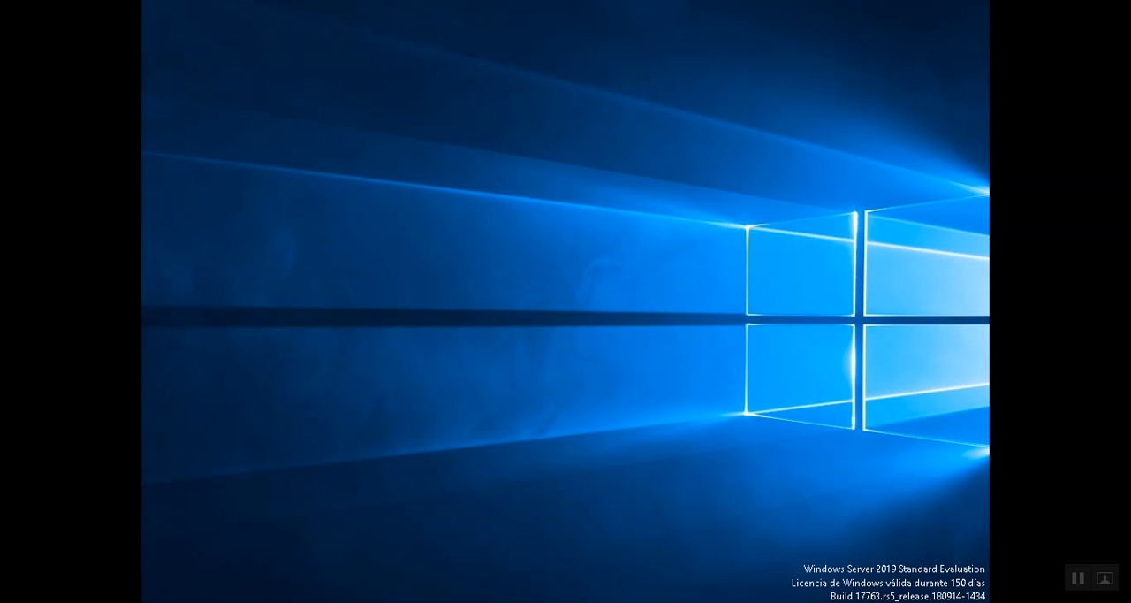
click(445, 598)
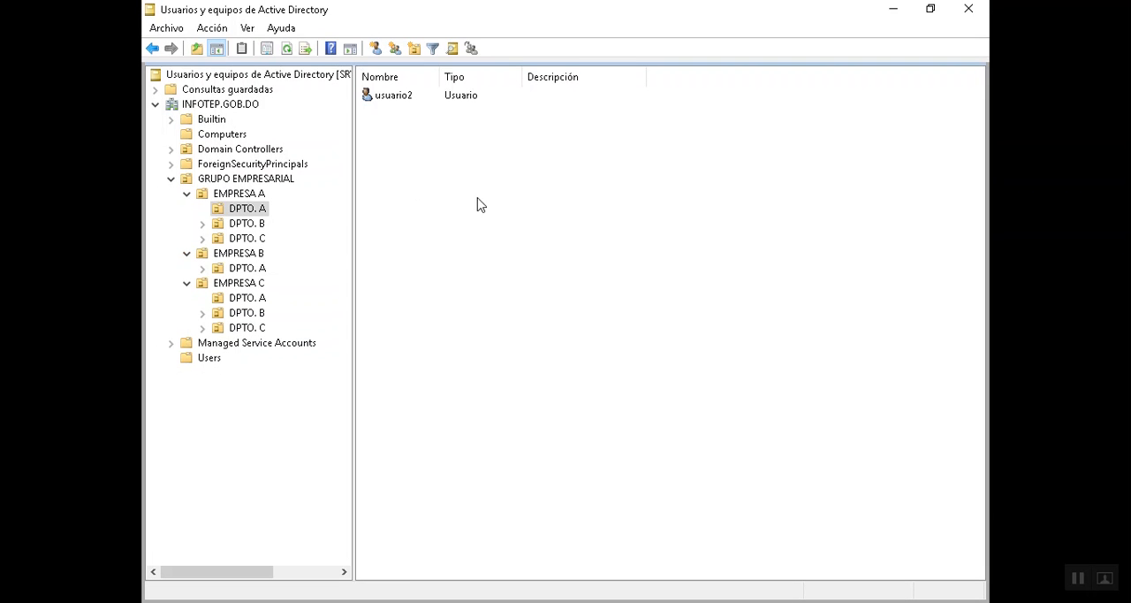
click(482, 598)
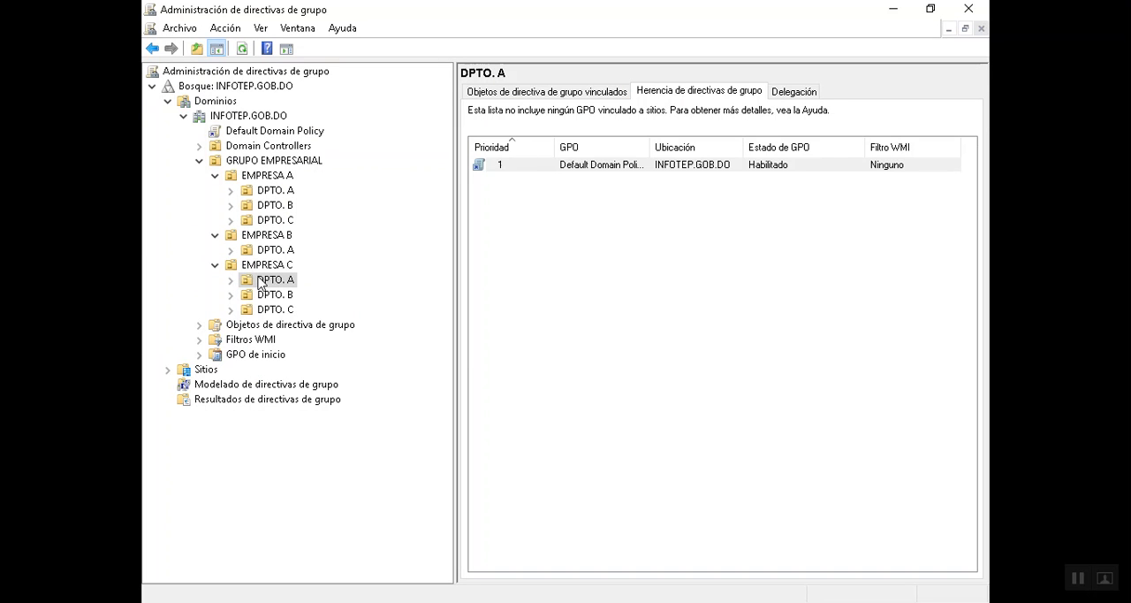
right_click(270, 131)
click(297, 137)
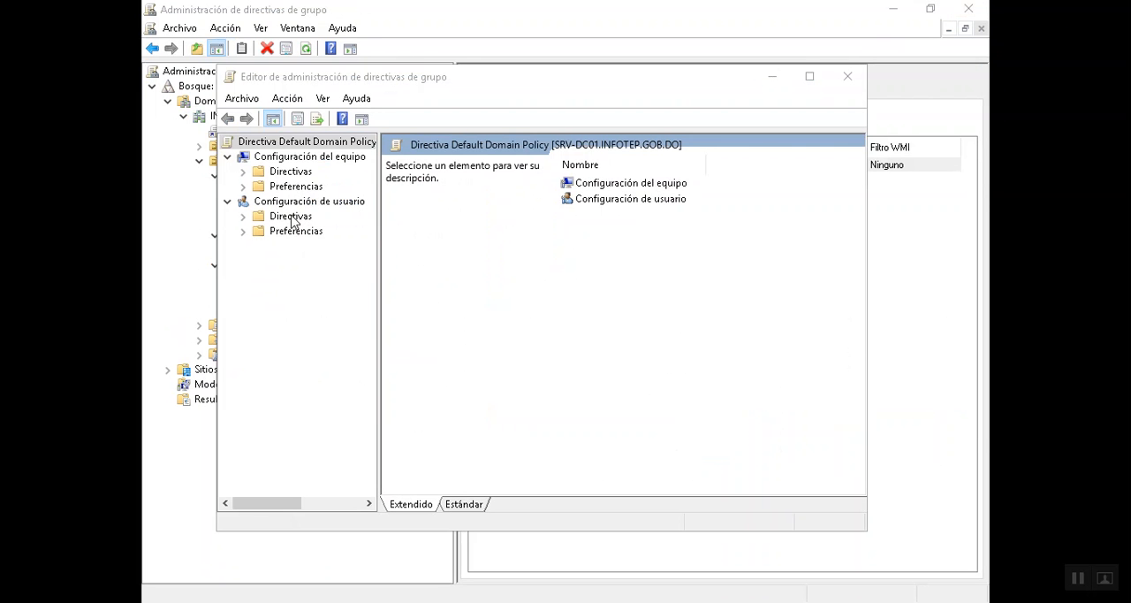
- Show the Sistema settings in the user configuration's Plantillas administrativas and maximize the policy editor
click(292, 218)
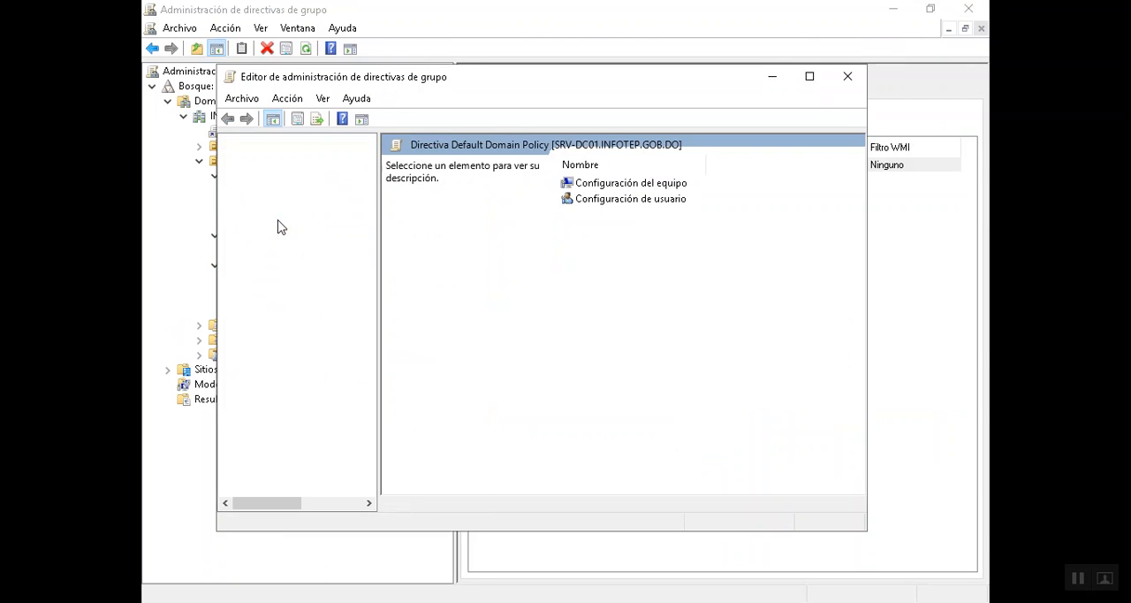
double_click(297, 221)
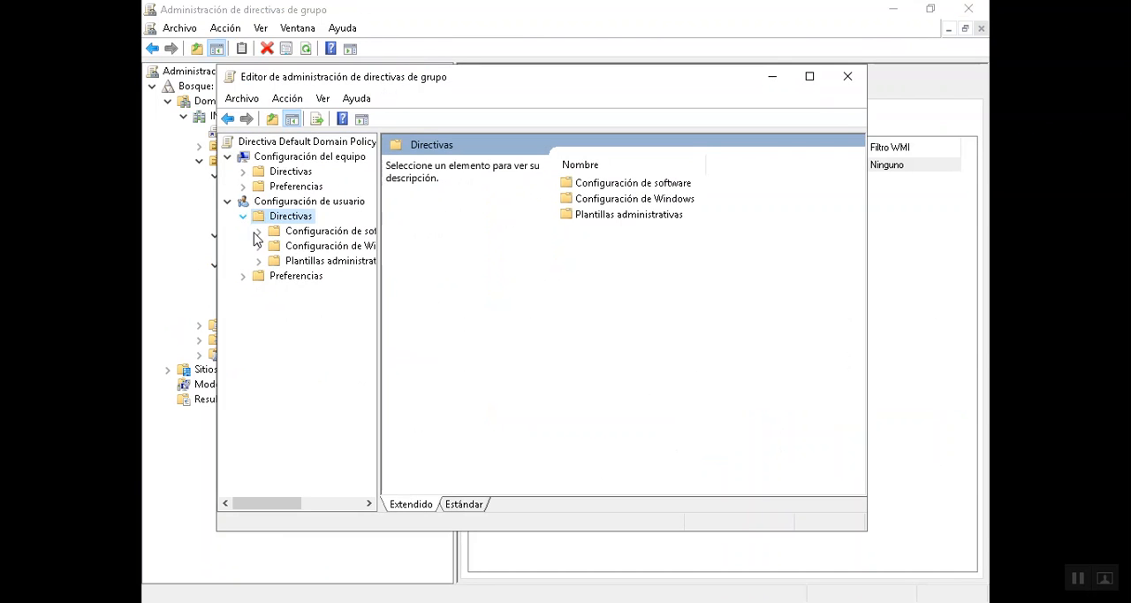
click(308, 264)
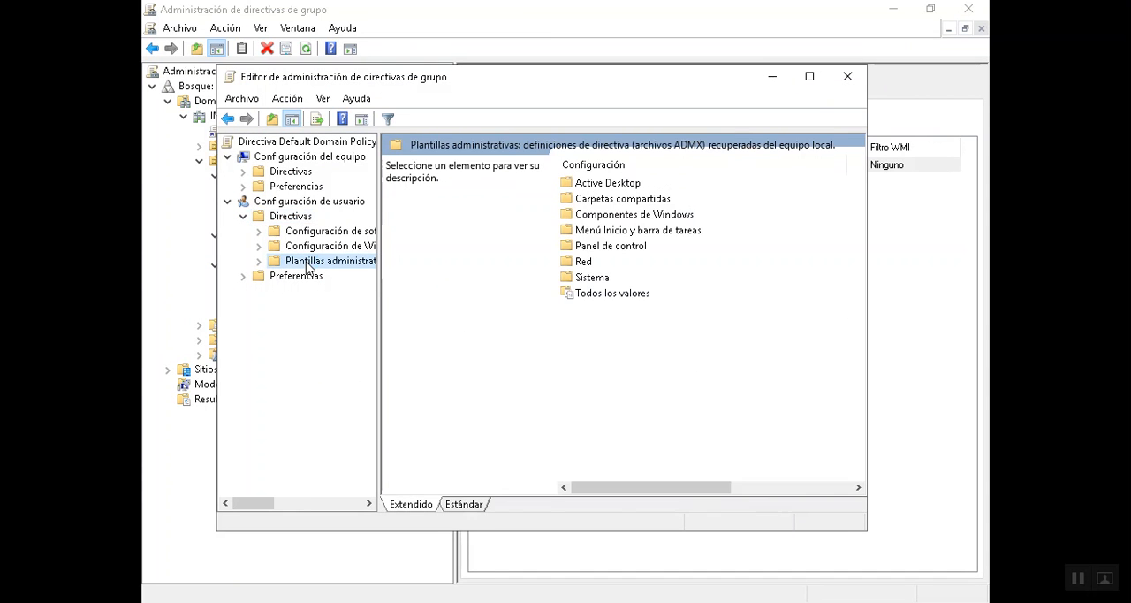
double_click(594, 278)
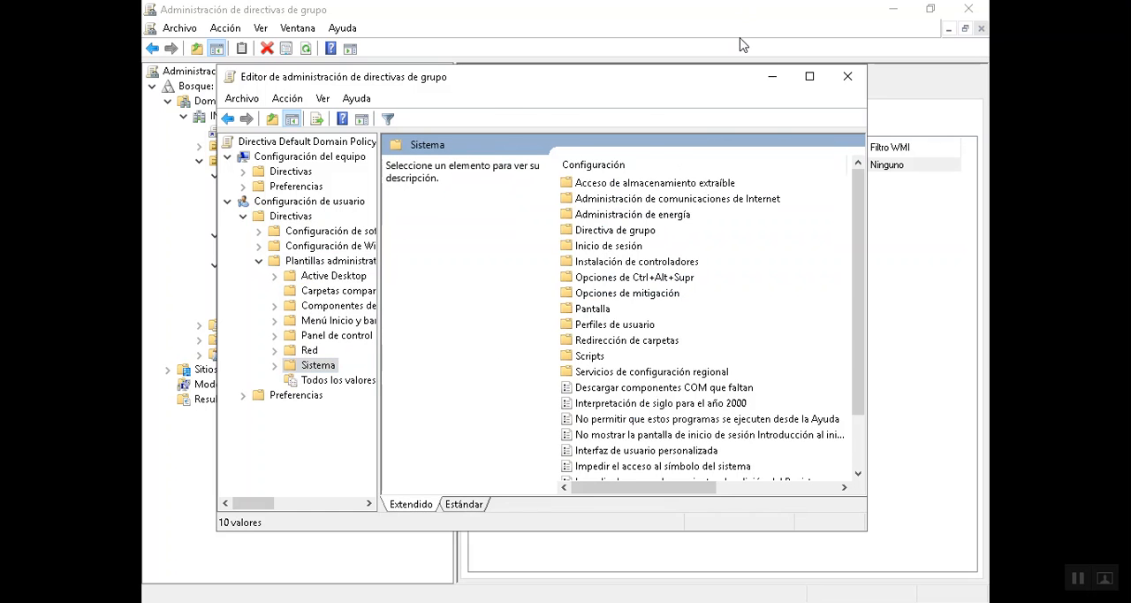
click(808, 77)
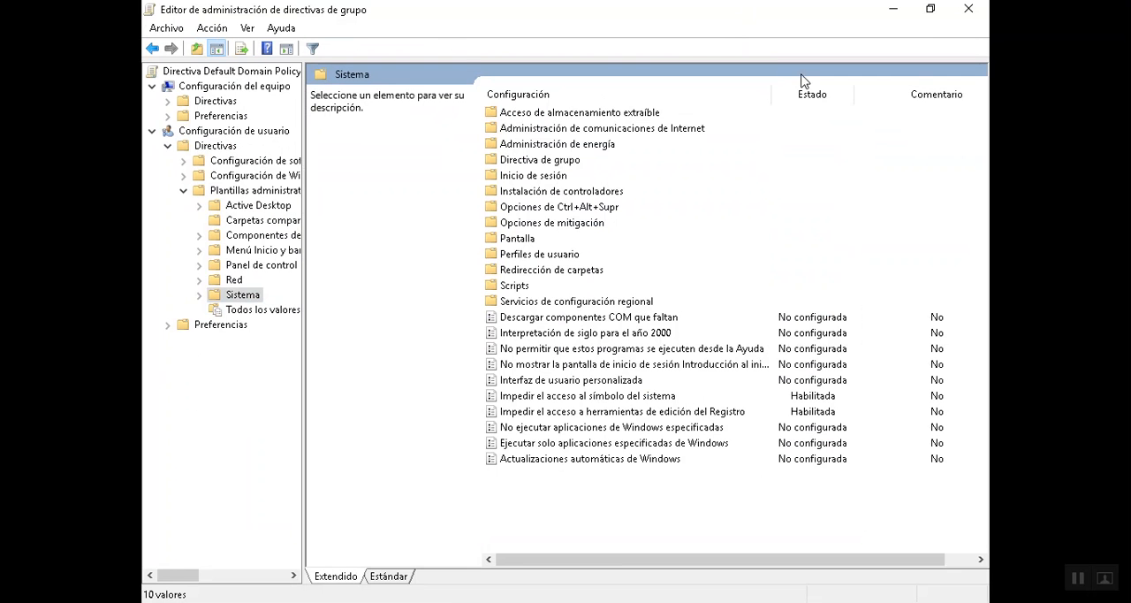
- Set the policy "Impedir el acceso al símbolo del sistema" to No configurada
double_click(613, 397)
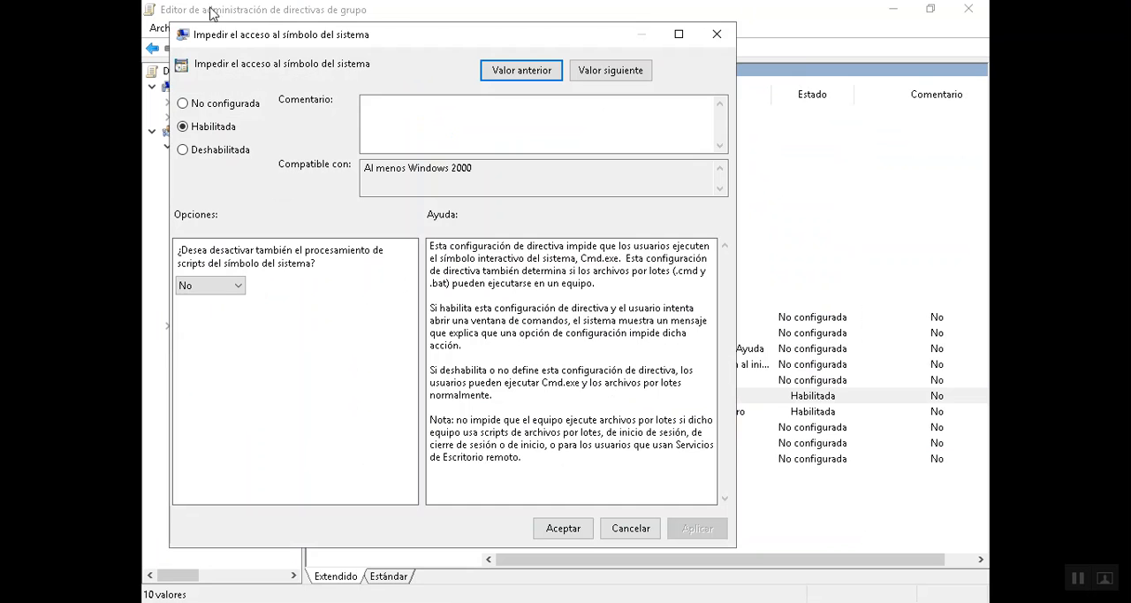
click(203, 104)
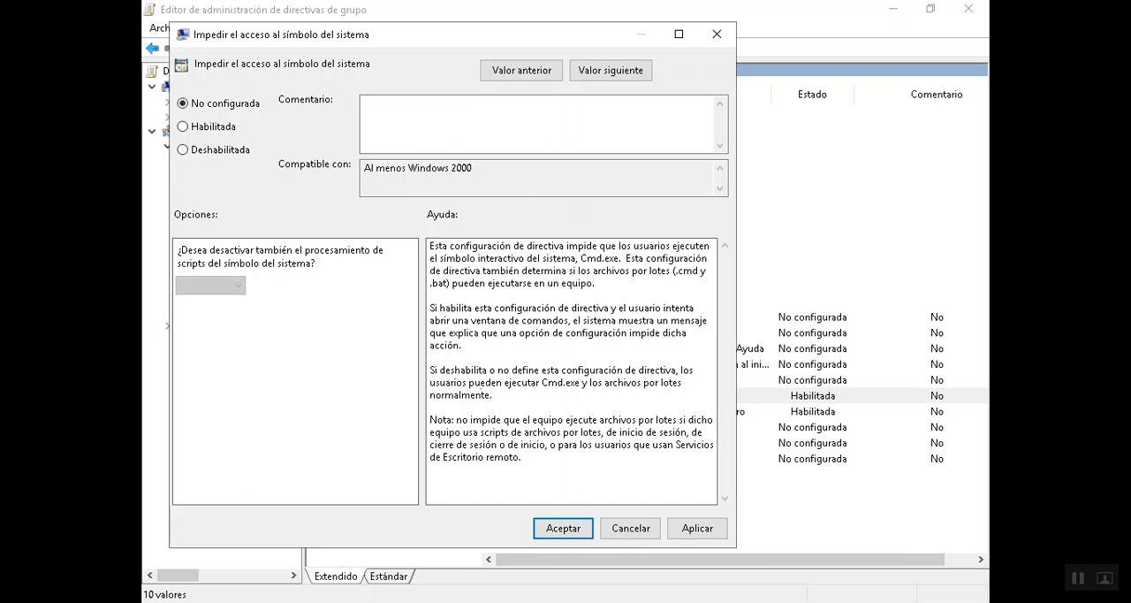
click(581, 529)
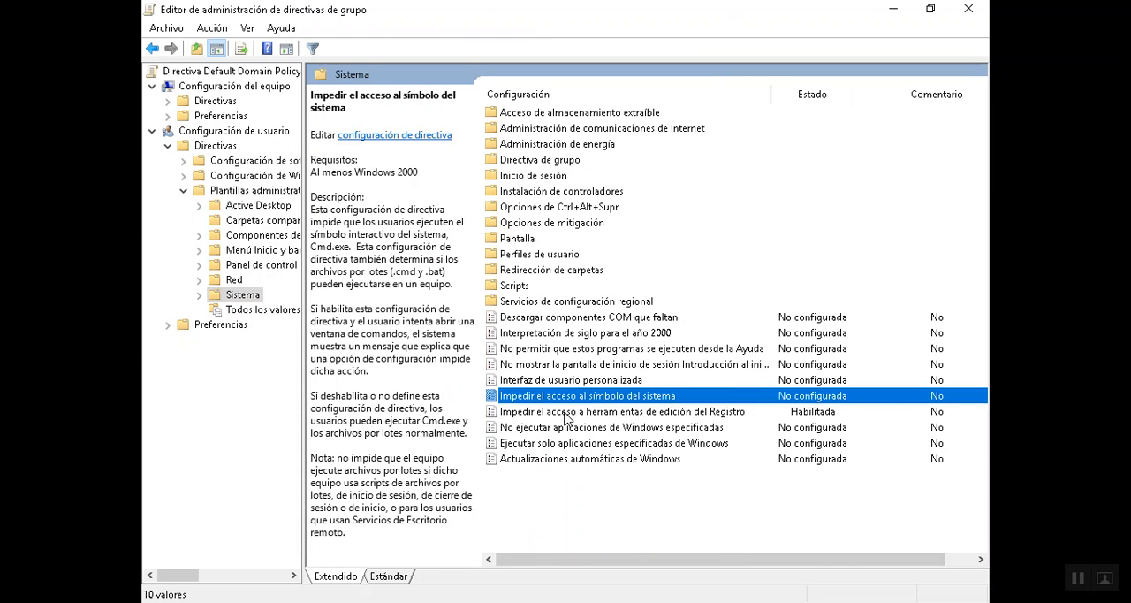
- Set the policy "Impedir el acceso a herramientas de edición del Registro" to No configurada and close the policy editor
click(570, 413)
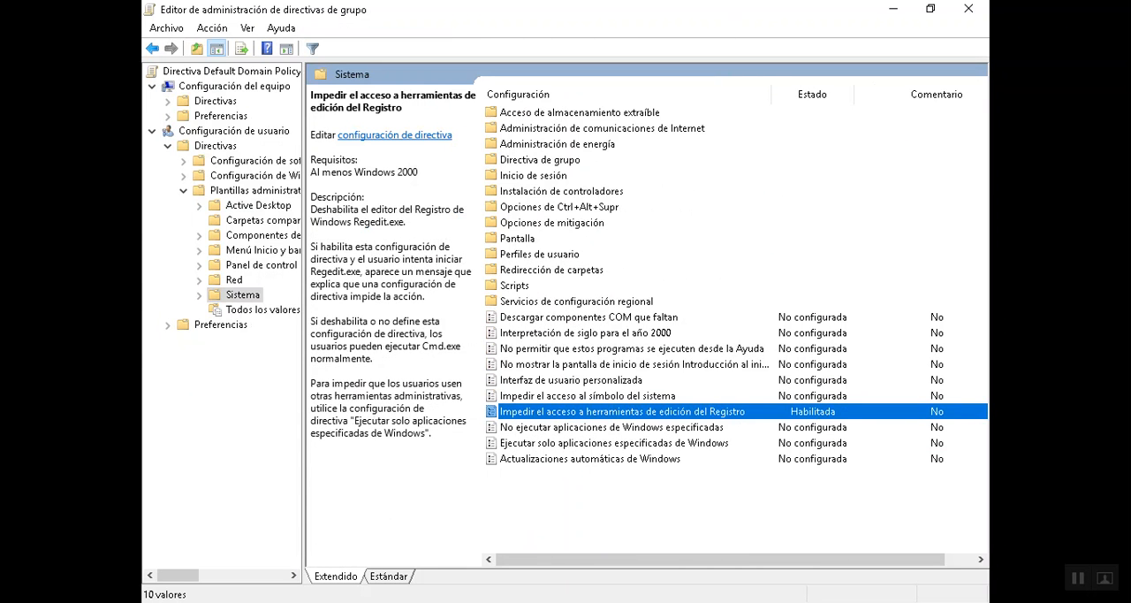
double_click(557, 416)
click(221, 125)
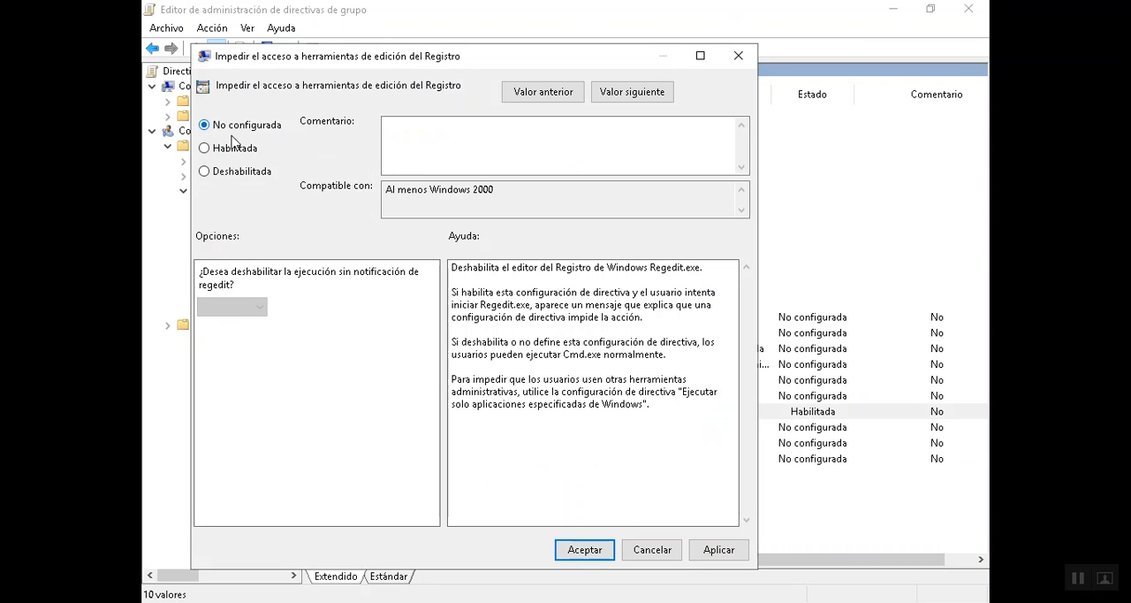
click(585, 550)
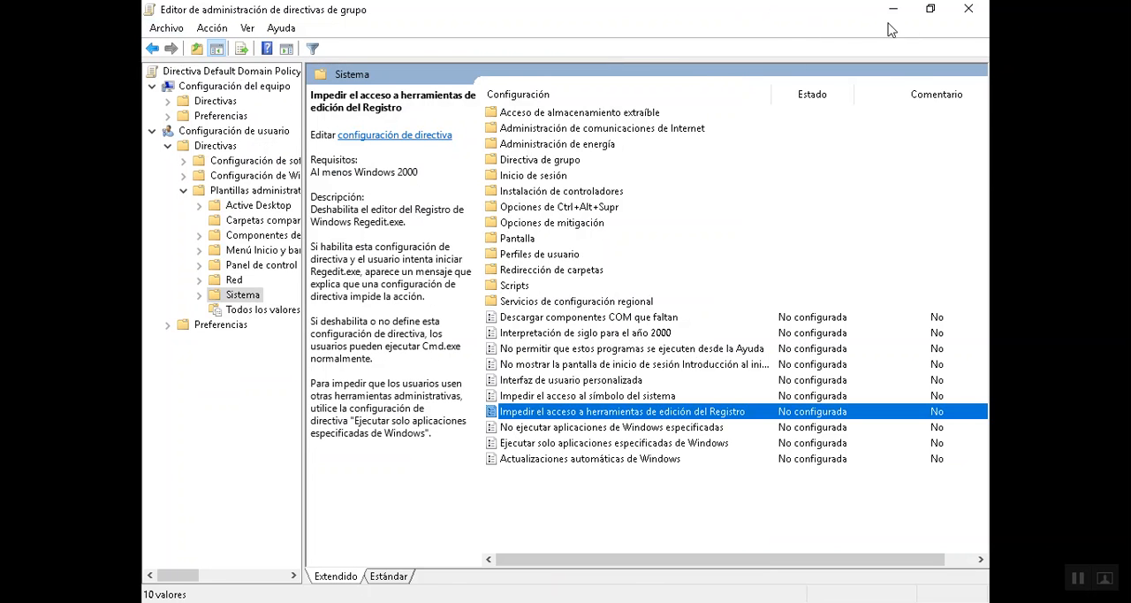
click(970, 12)
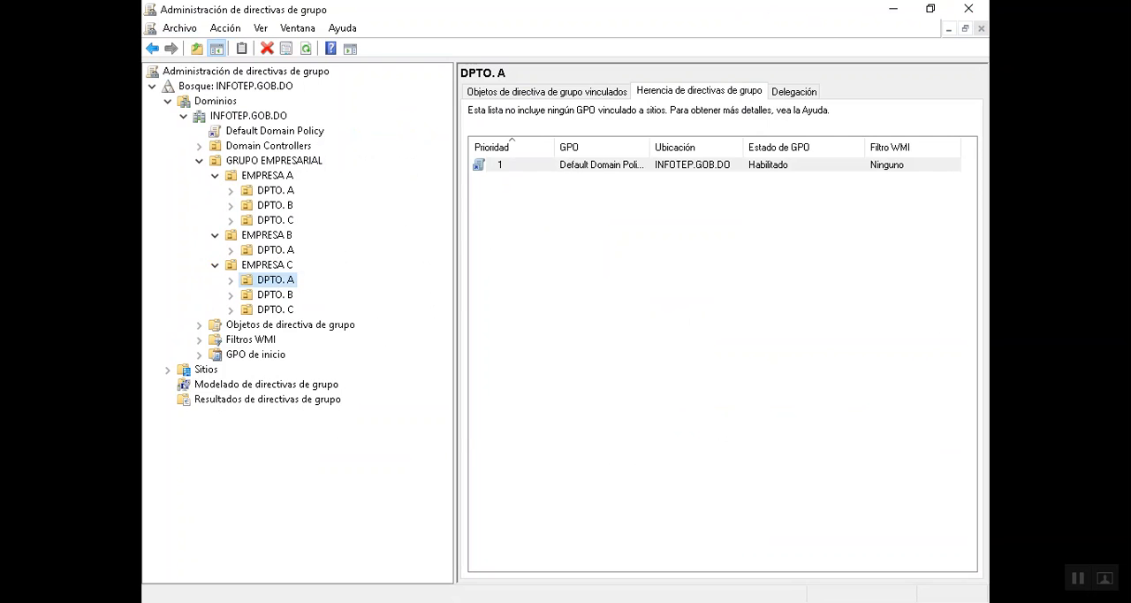
- Run gpupdate /force in the server's command prompt and minimize the window
click(491, 601)
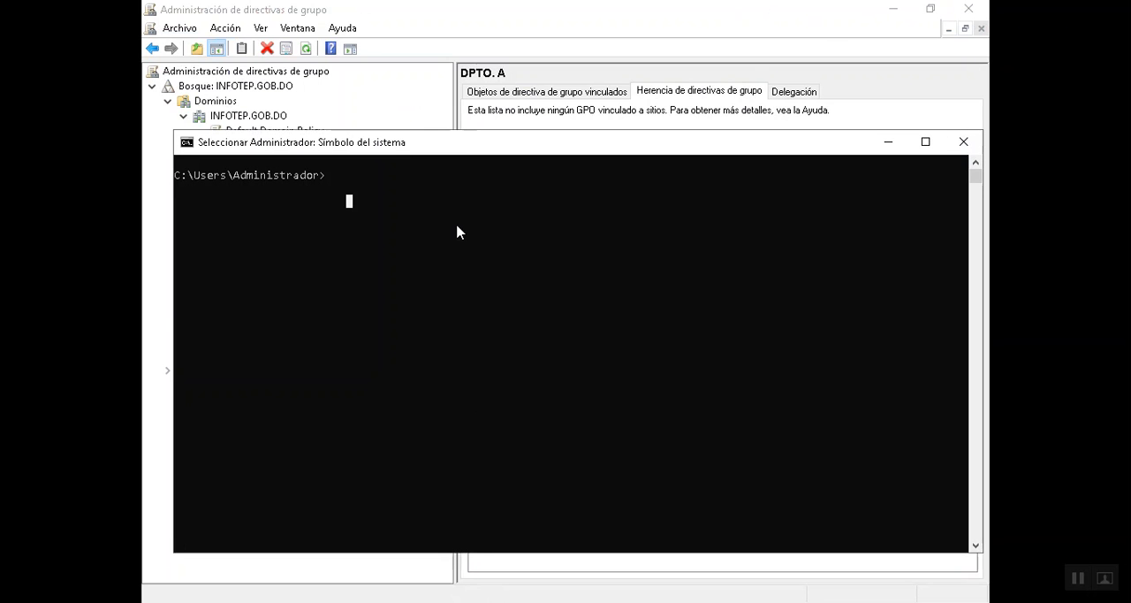
drag(466, 145, 448, 104)
text(gpupdate /force)
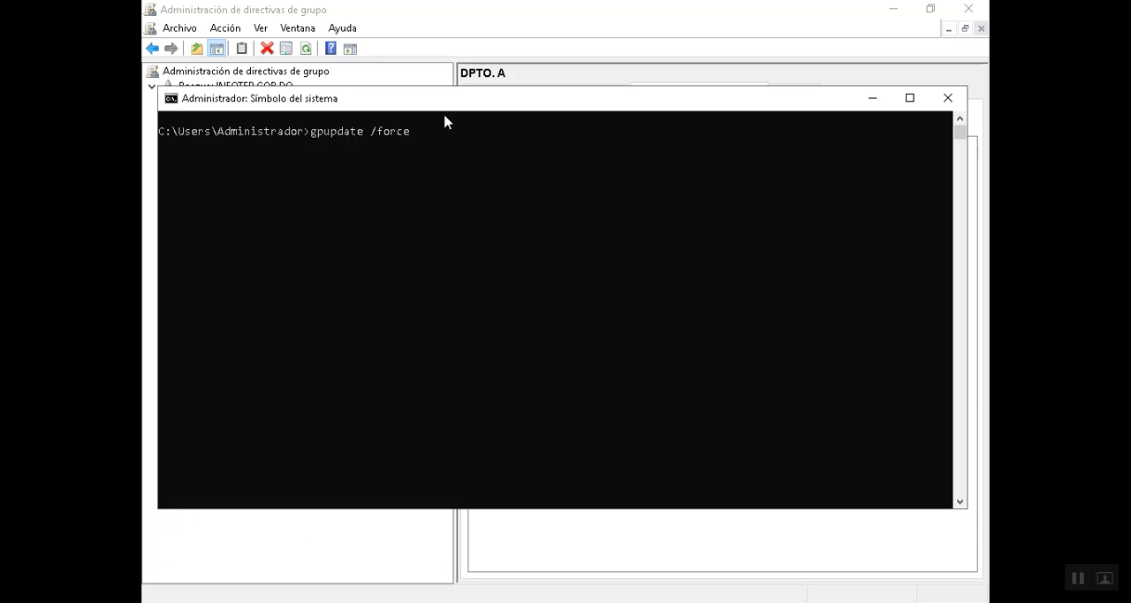
key(Return)
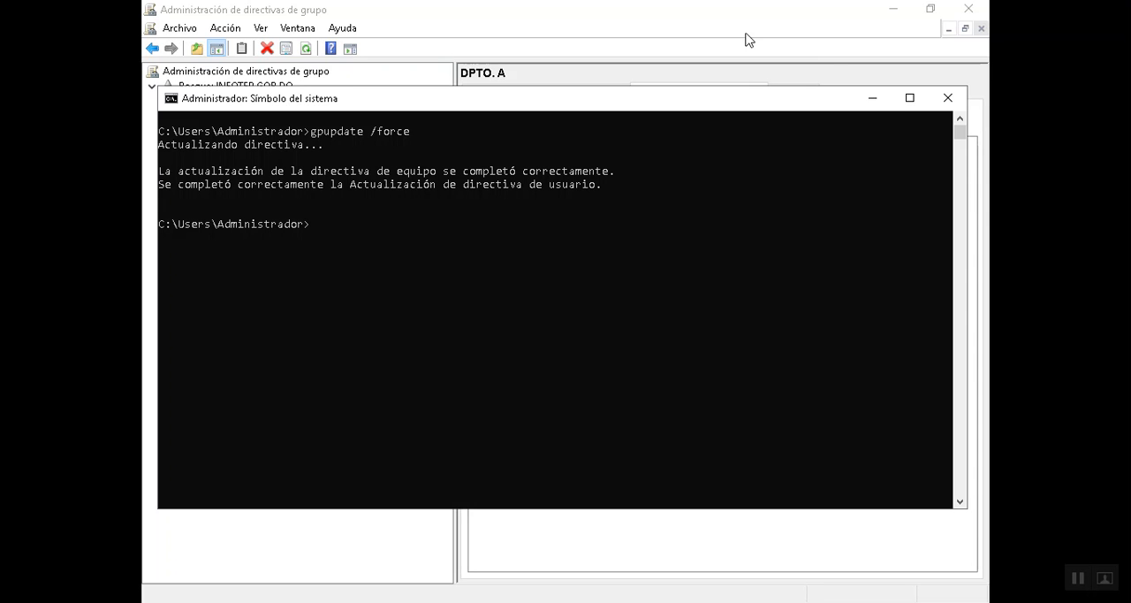
click(873, 100)
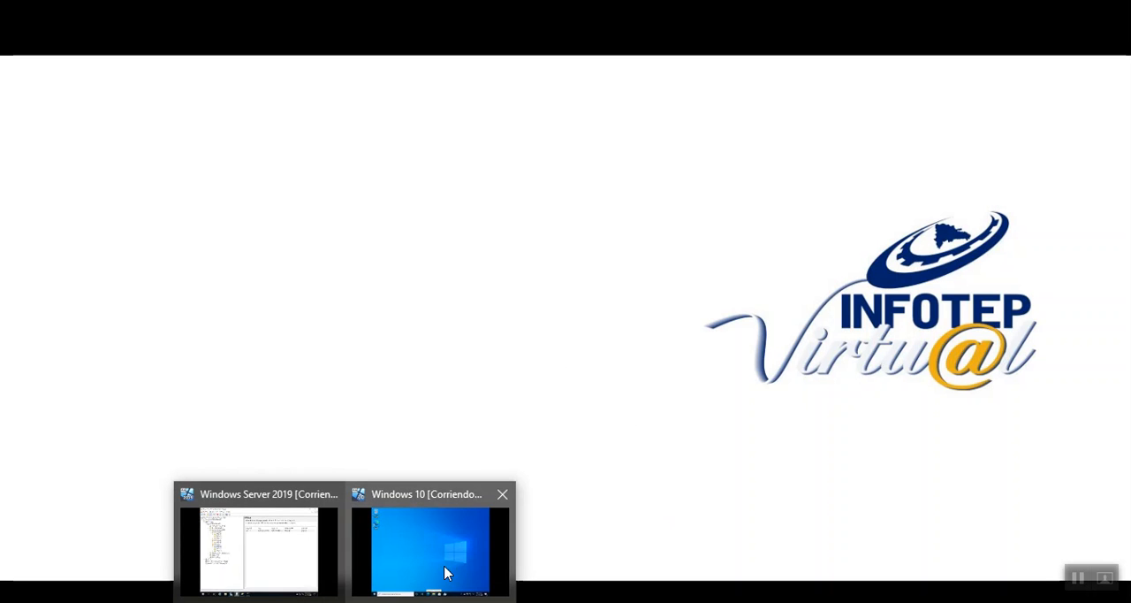
- Switch to the Windows 10 client, sign out, and sign back in as usuario2 with the account password
click(454, 571)
key(super)
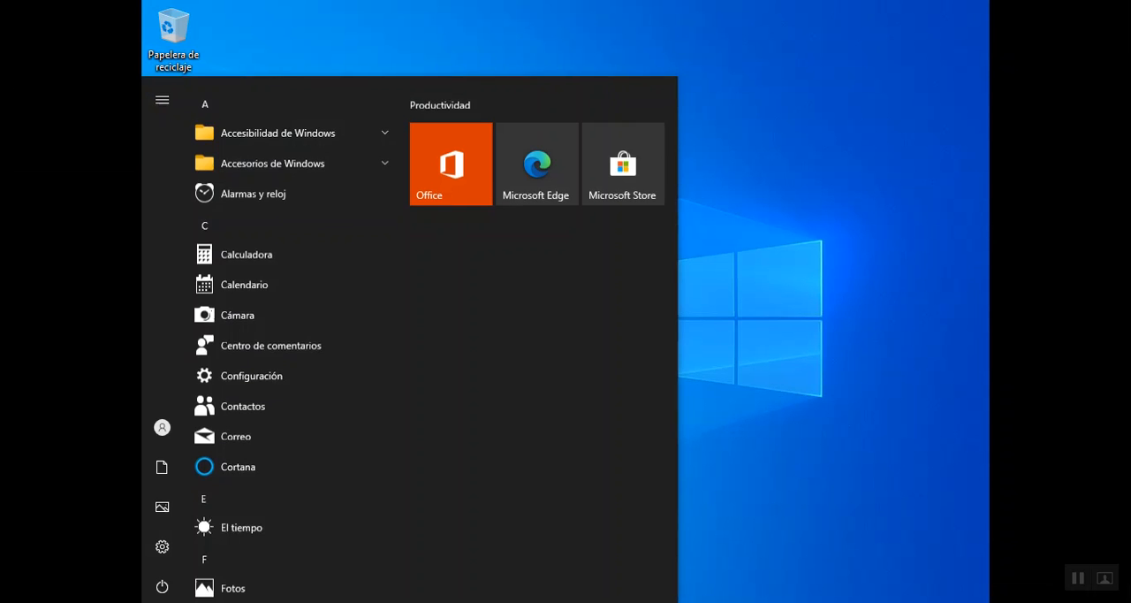
click(163, 425)
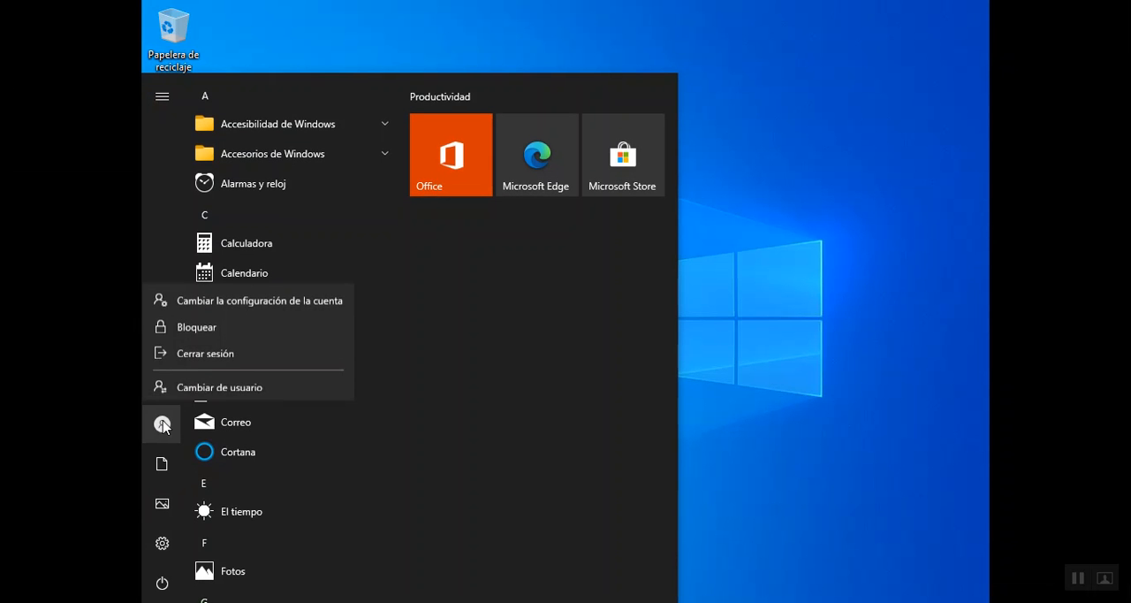
click(210, 350)
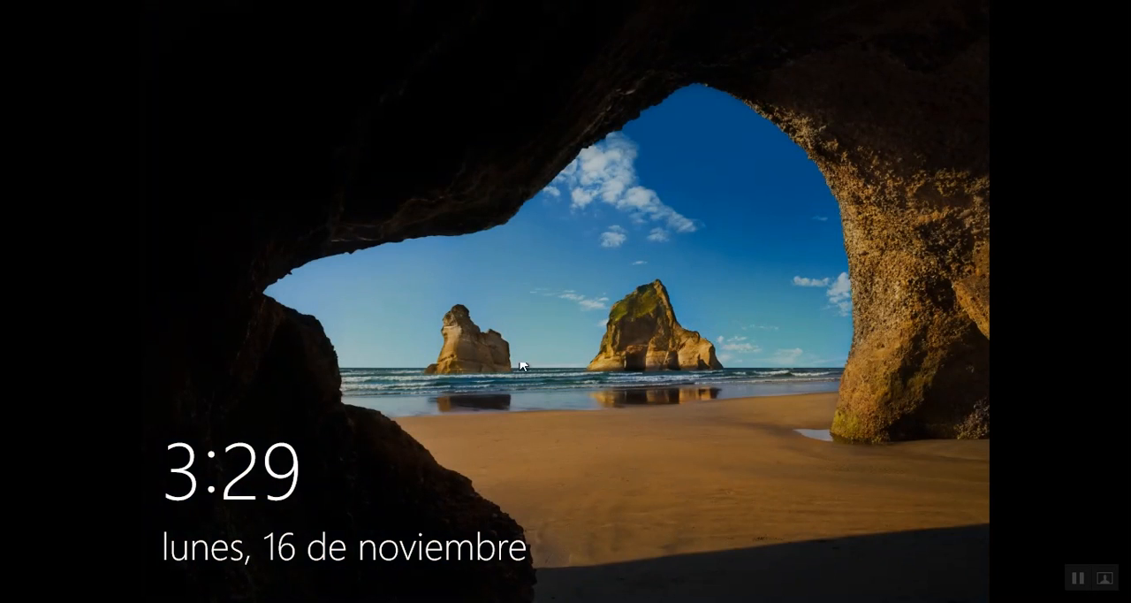
click(528, 353)
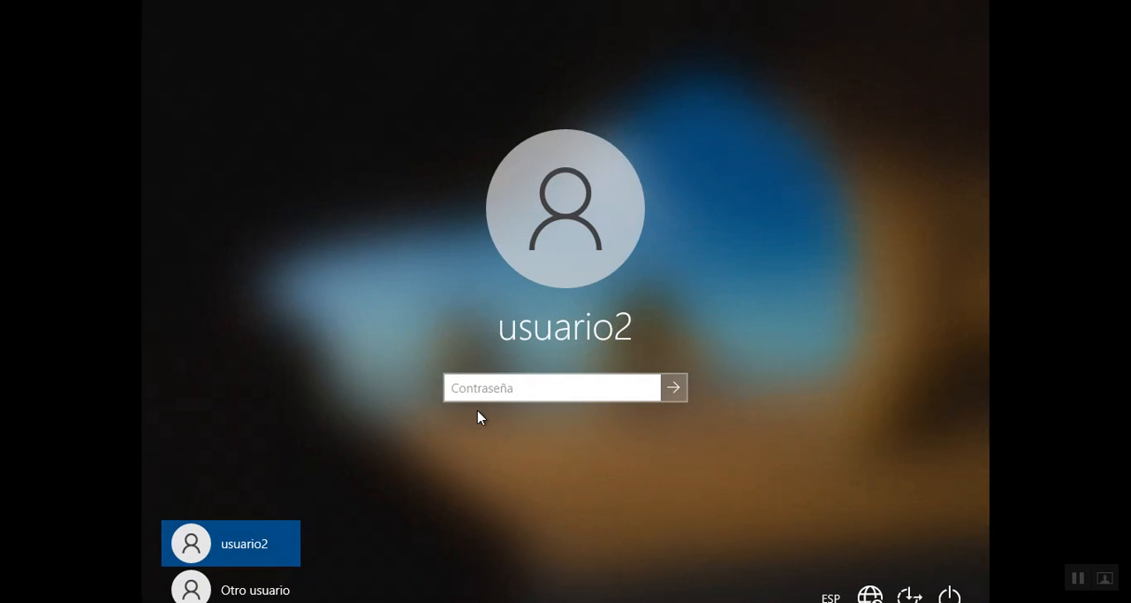
text(••••)
key(Return)
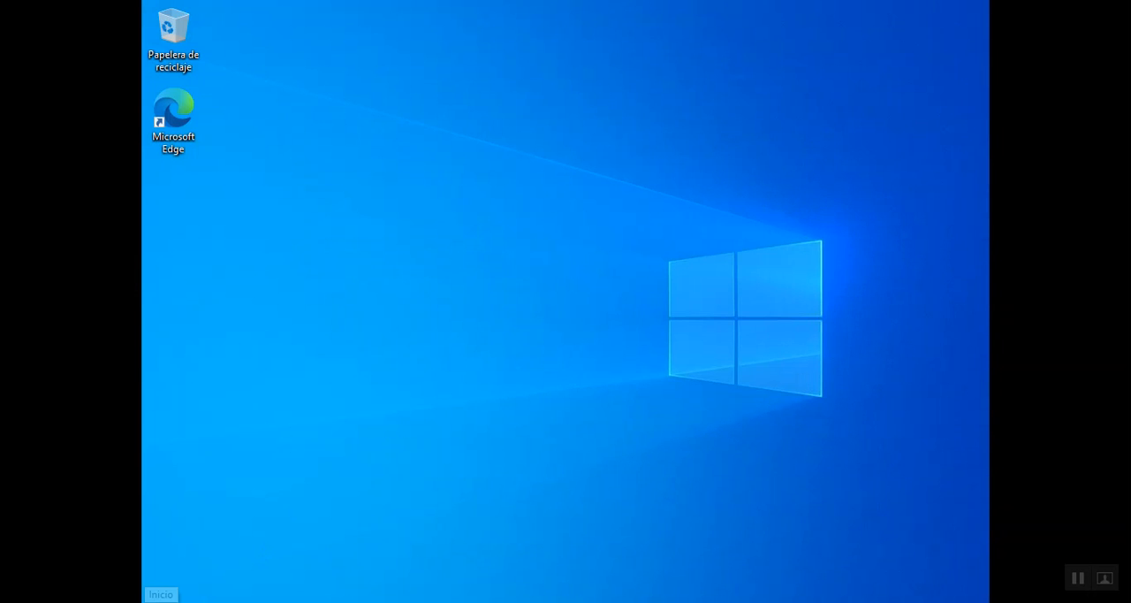
- Search for cmd on the Windows 10 client and open the command prompt to test access as usuario2
key(super)
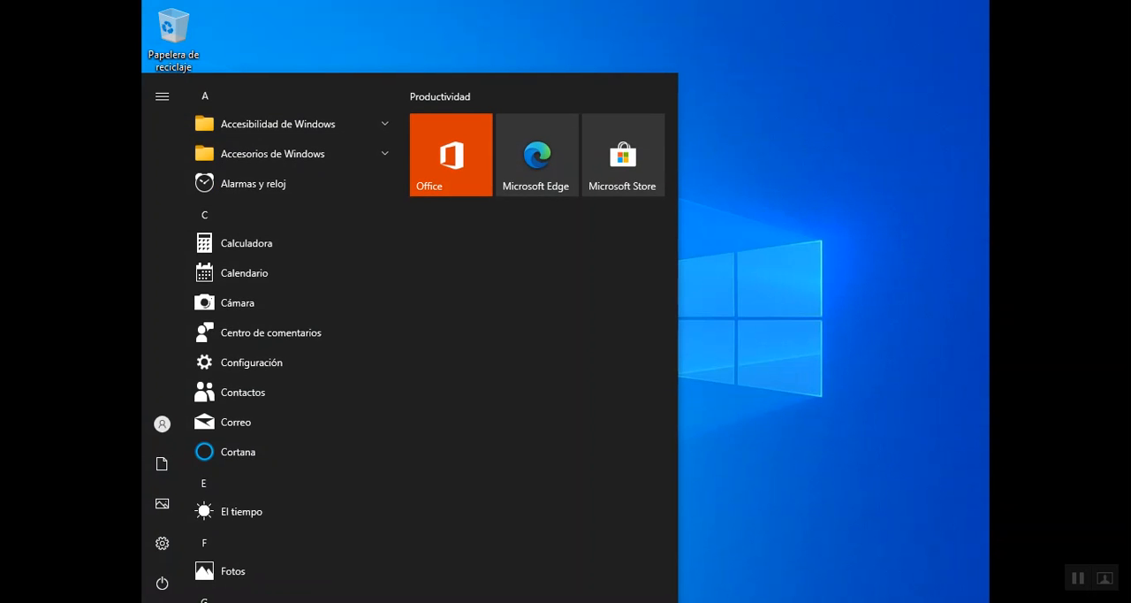
text(cmd)
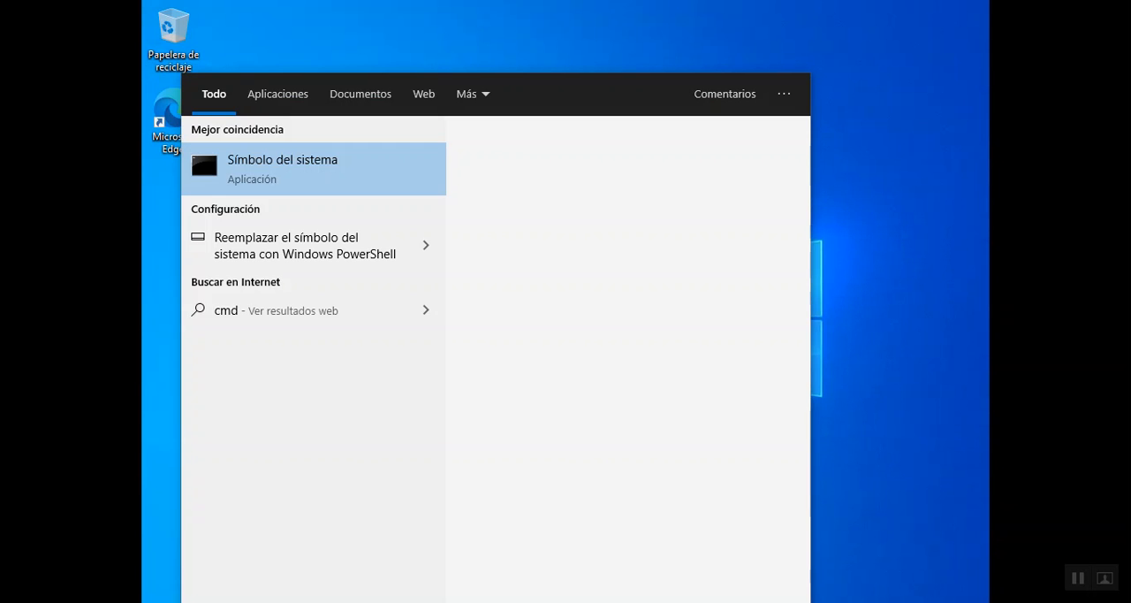
click(277, 181)
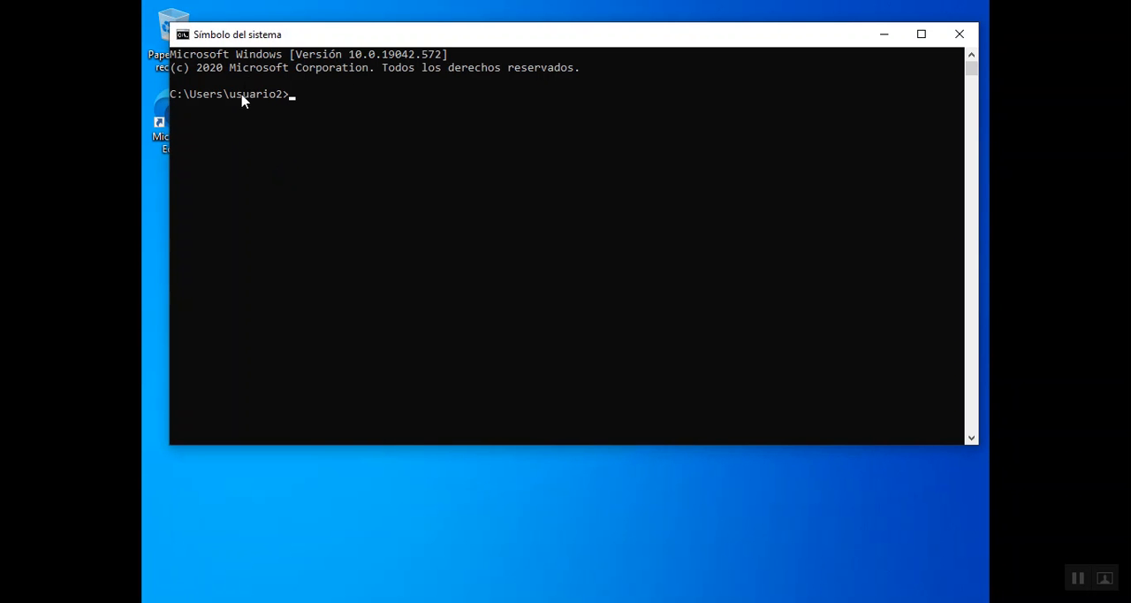
- Open the Registry Editor on the client and expand the Control Panel key under HKEY_CURRENT_USER
key(super)
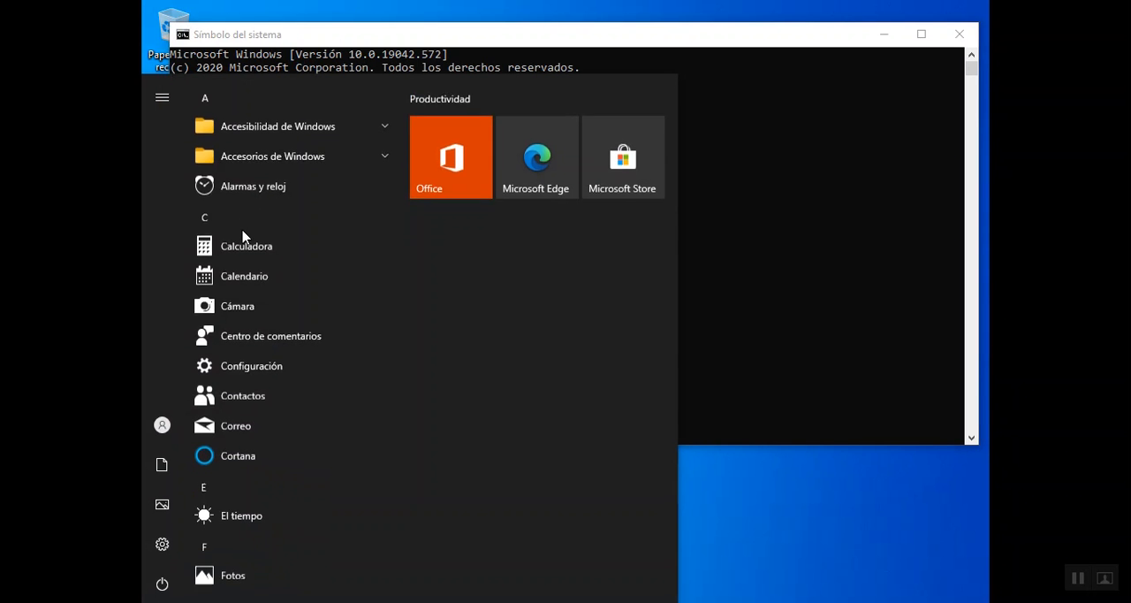
text(re)
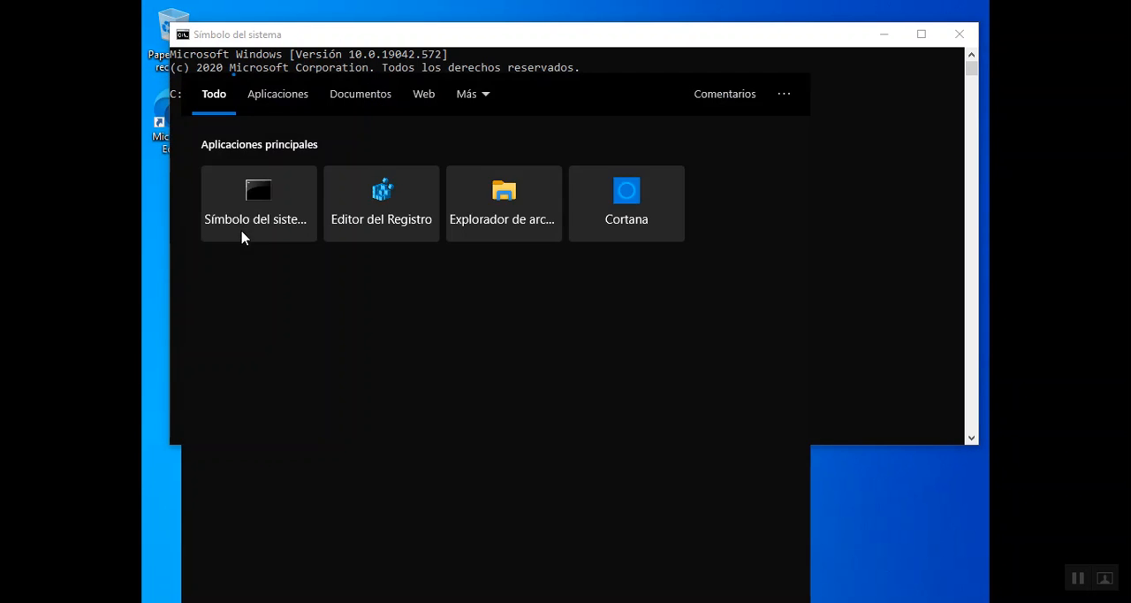
text(ge)
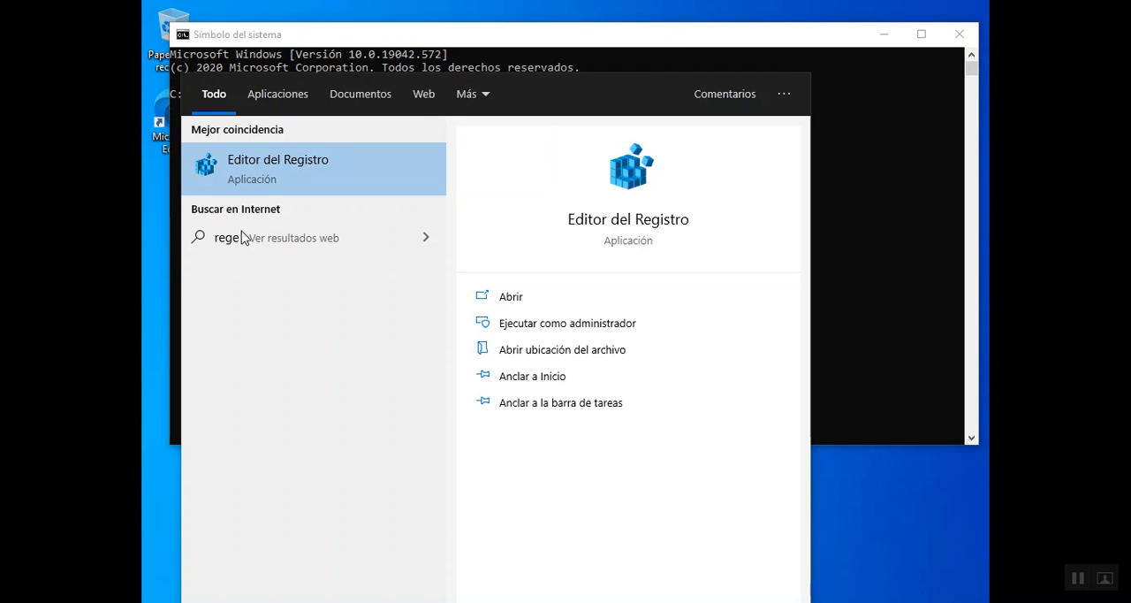
text(di)
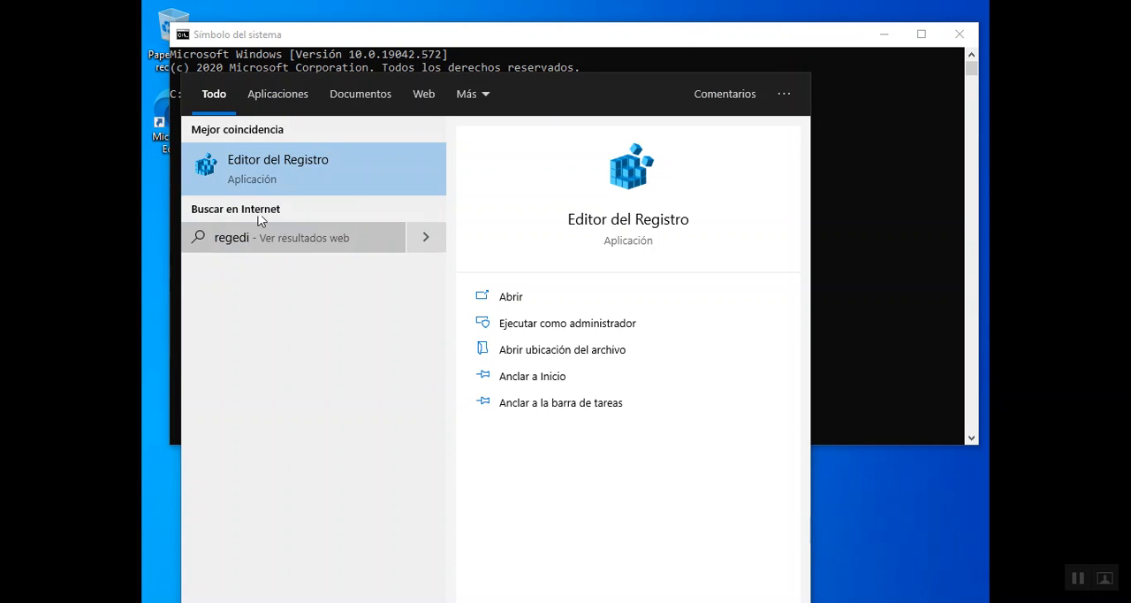
click(259, 159)
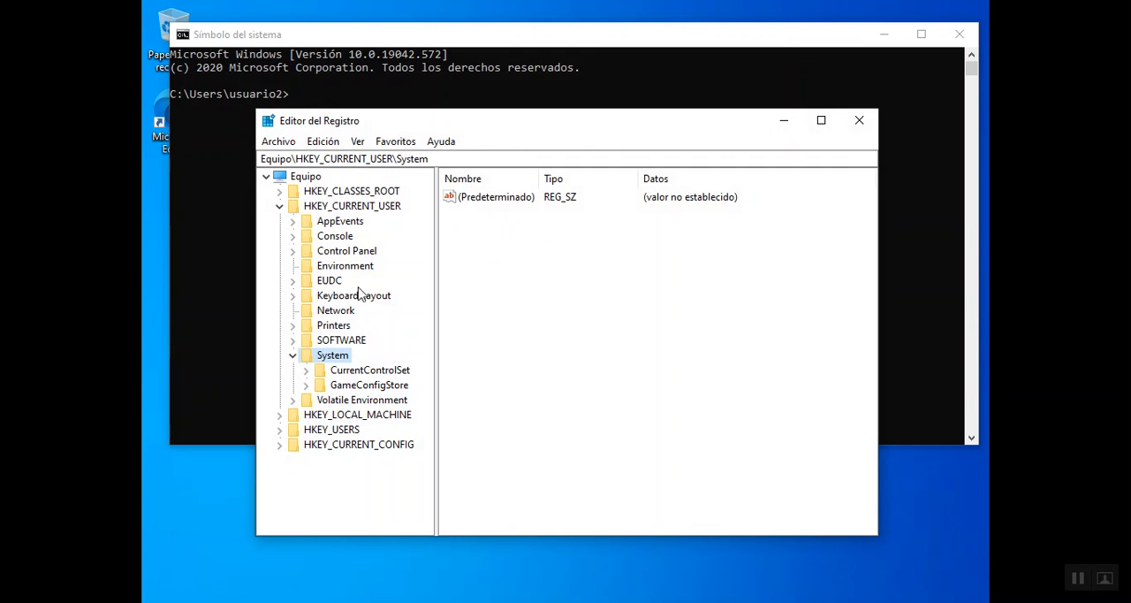
click(348, 253)
double_click(348, 255)
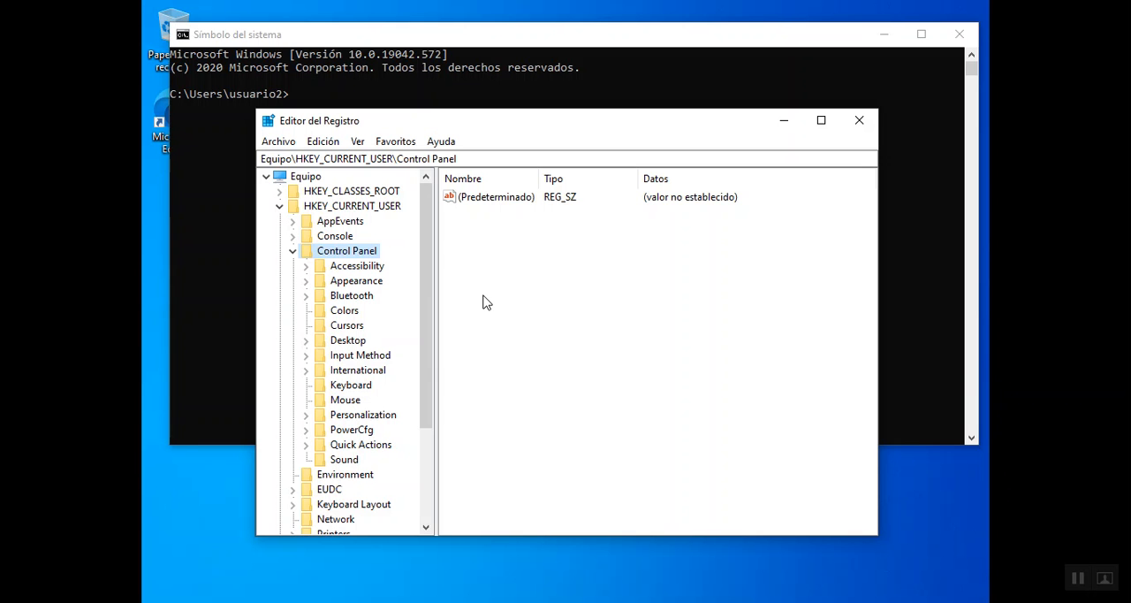
- Minimize the Registry Editor and command prompt windows, and switch back to the Group Policy Management console on the server
click(776, 126)
click(881, 37)
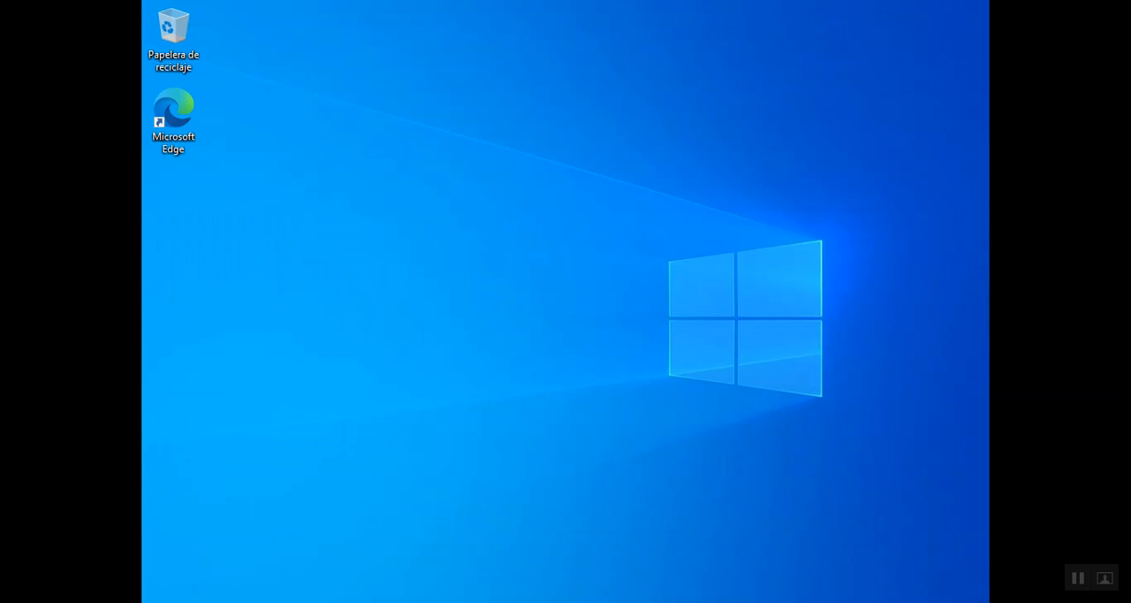
click(738, 602)
click(738, 602)
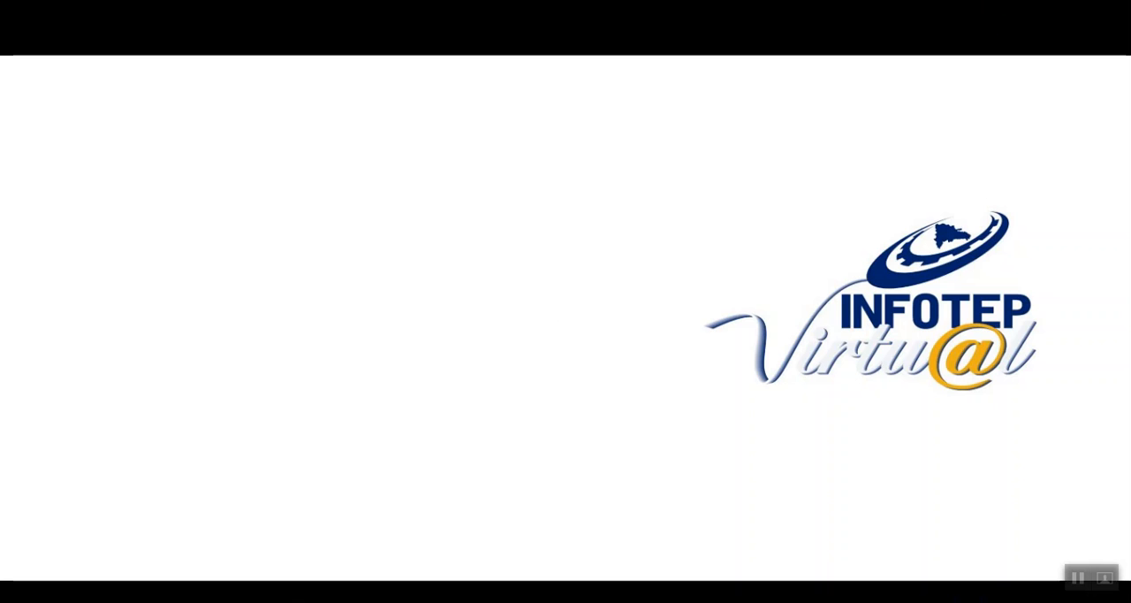
mouse_move(353, 568)
click(257, 574)
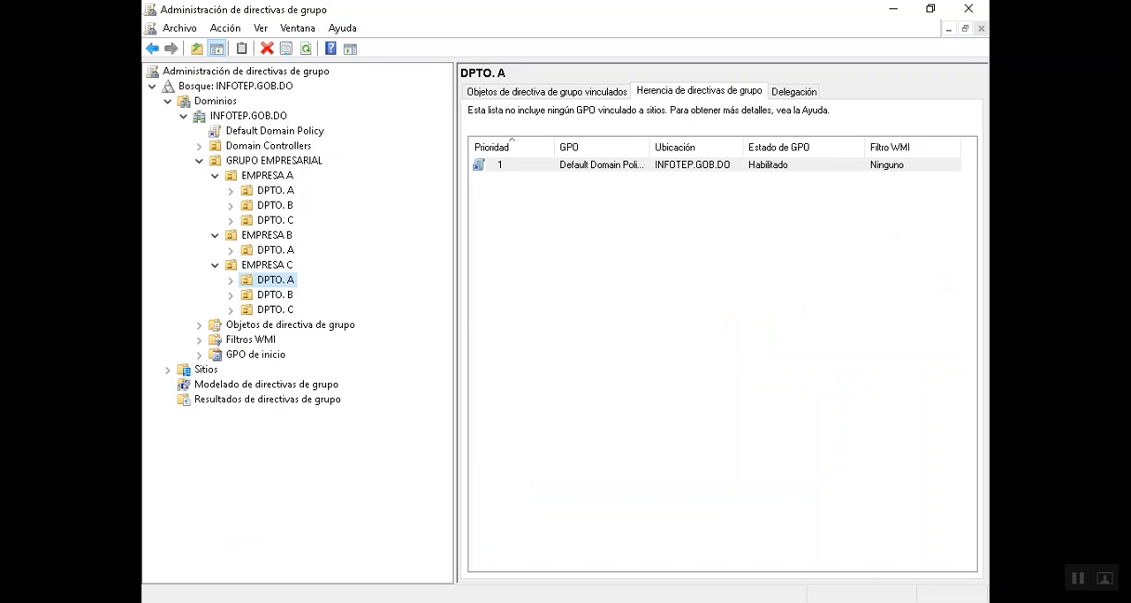
- Review the Default Domain Policy and the policy inheritance of EMPRESA C, GRUPO EMPRESARIAL, EMPRESA A and EMPRESA B
click(250, 132)
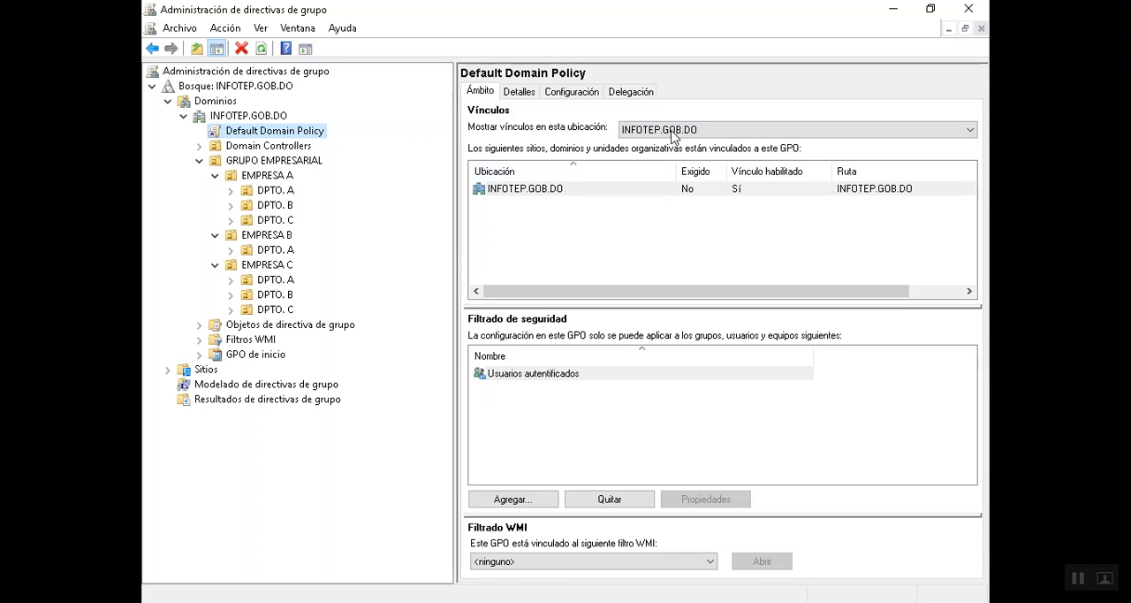
click(283, 265)
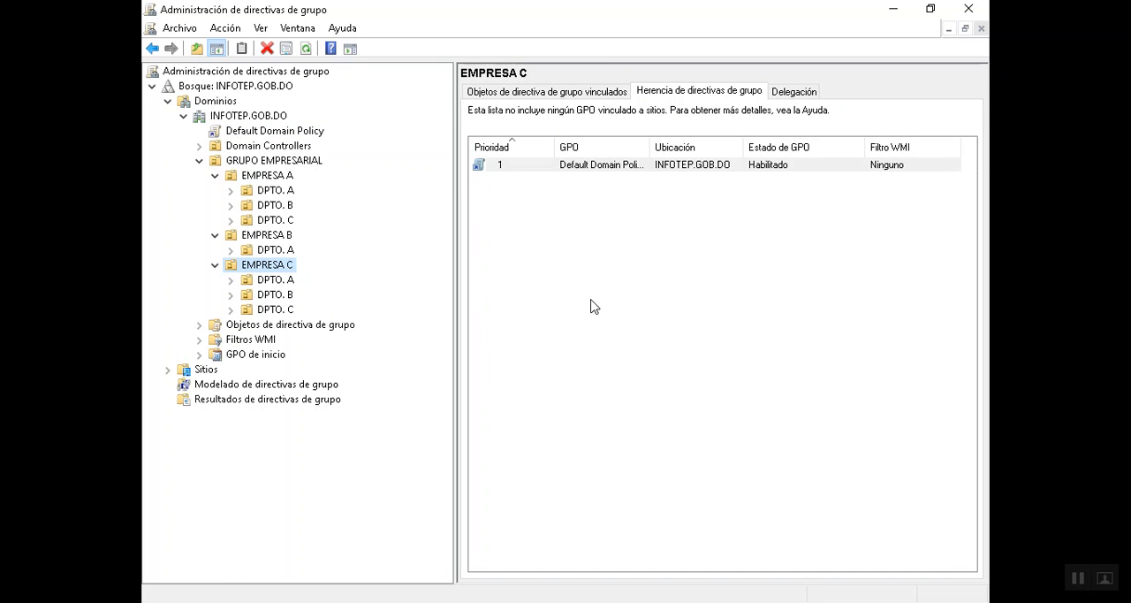
click(259, 163)
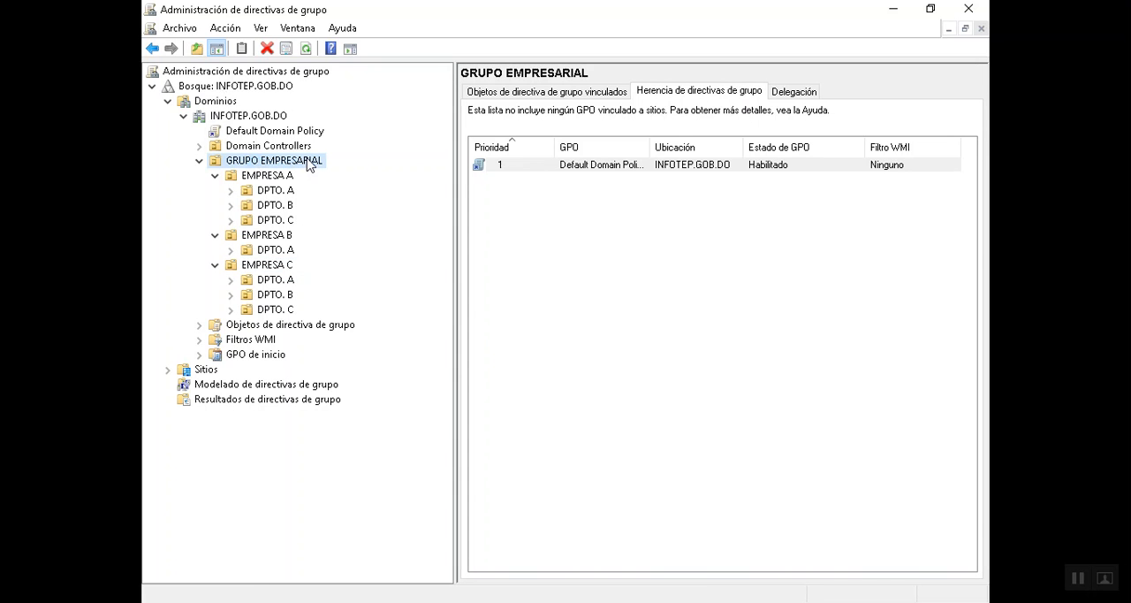
click(265, 177)
click(271, 237)
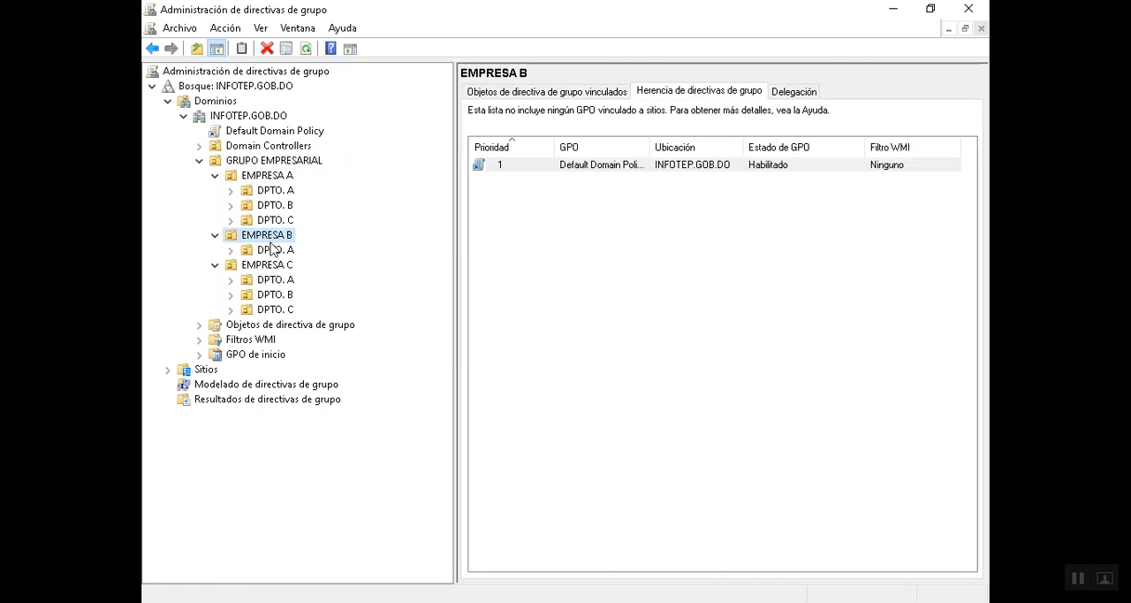
- Block policy inheritance on the EMPRESA C organizational unit
click(268, 266)
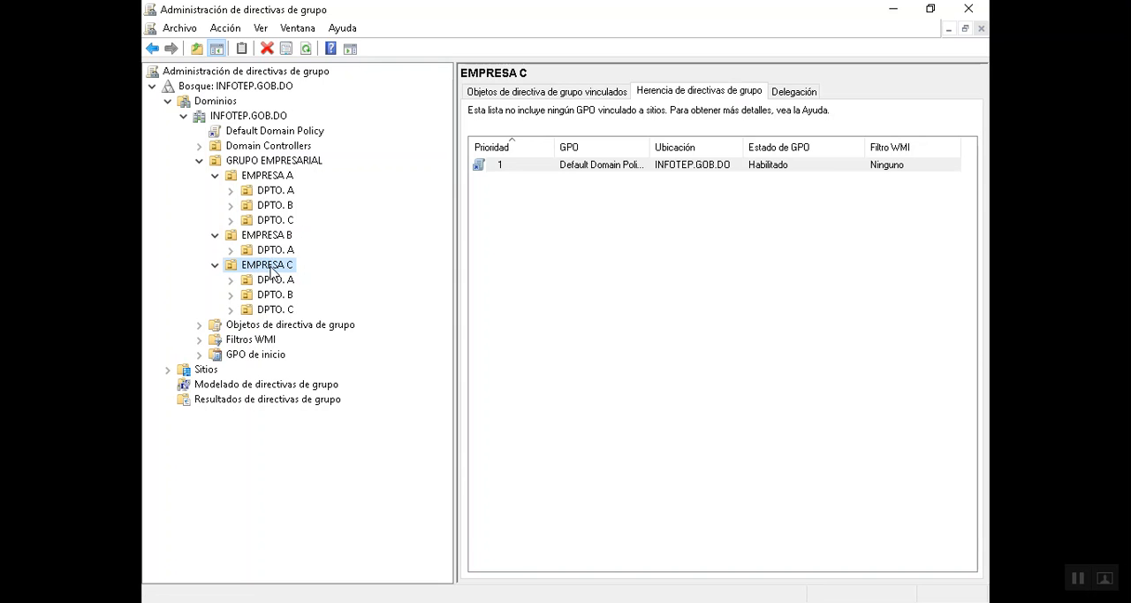
right_click(270, 271)
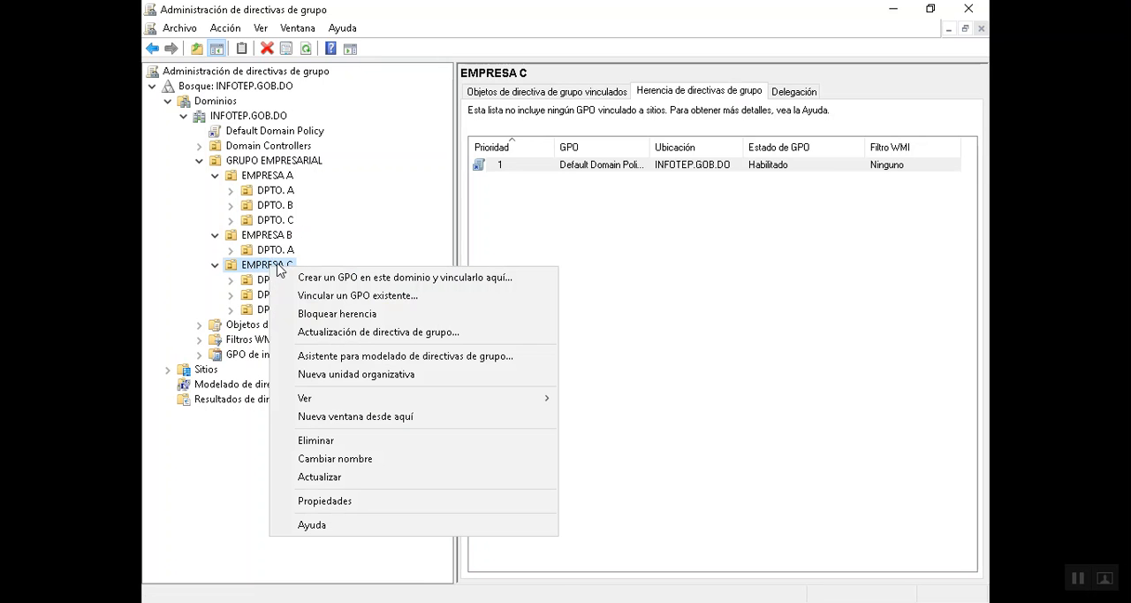
click(337, 314)
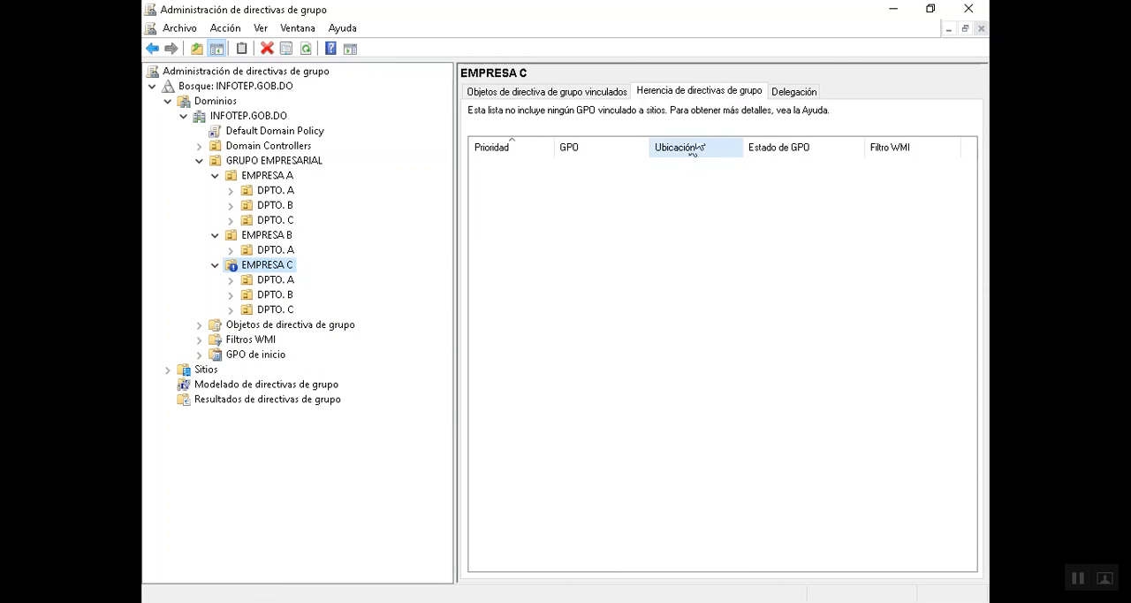
- Check the inherited group policies of DPTO. A, DPTO. B and DPTO. C under EMPRESA C
click(268, 281)
click(268, 295)
click(272, 308)
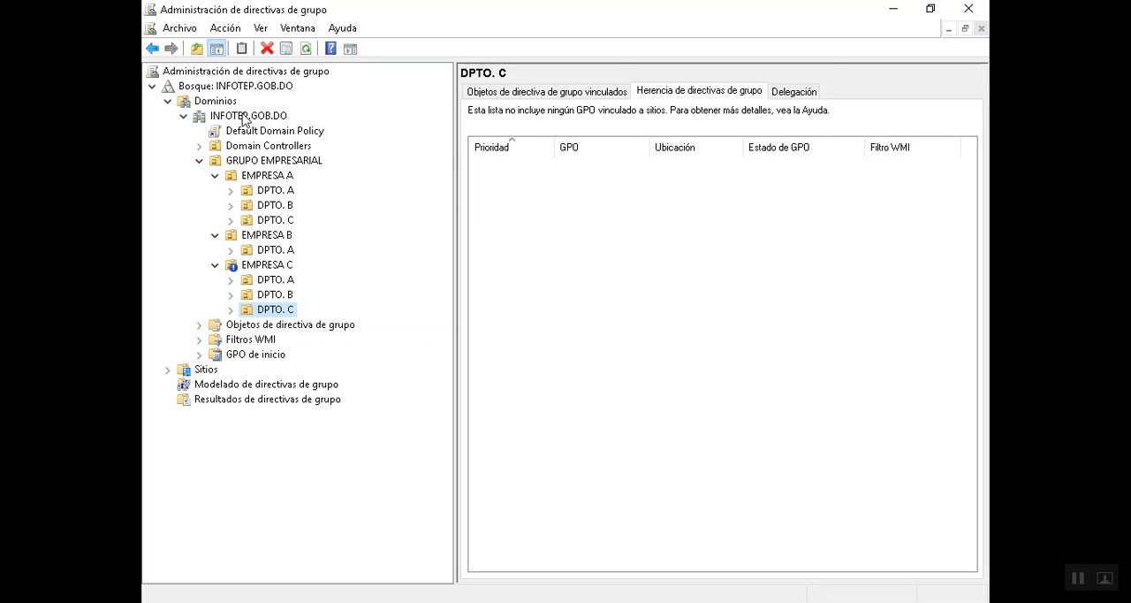
- Create a GPO named "Prueba Politica Empresa C" linked to the EMPRESA C organizational unit
right_click(268, 268)
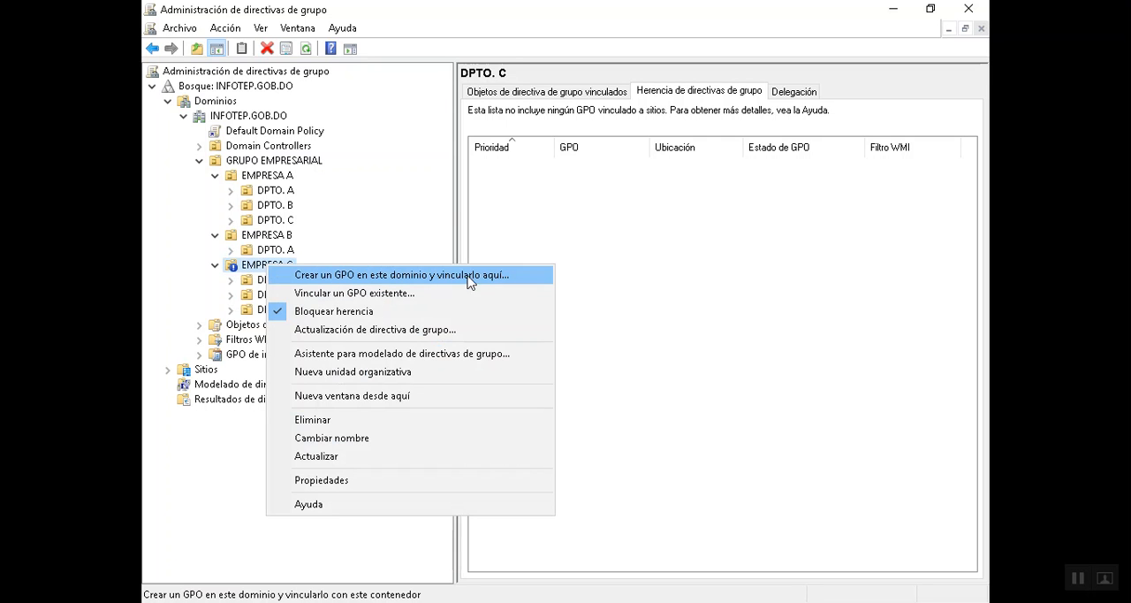
click(307, 281)
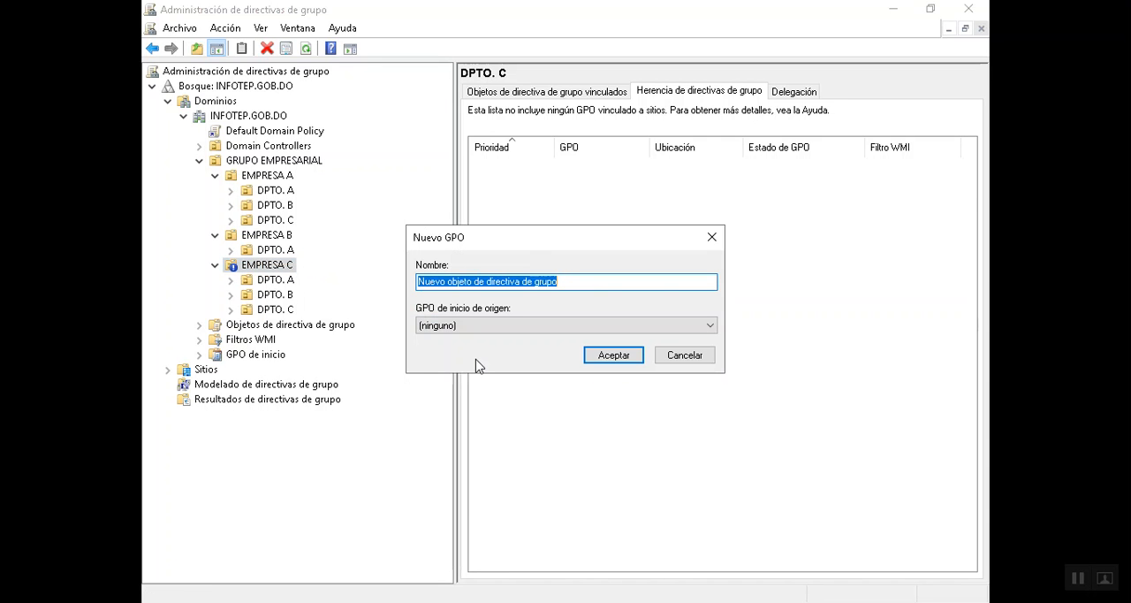
key(BackSpace)
text(Prueba Empresa C)
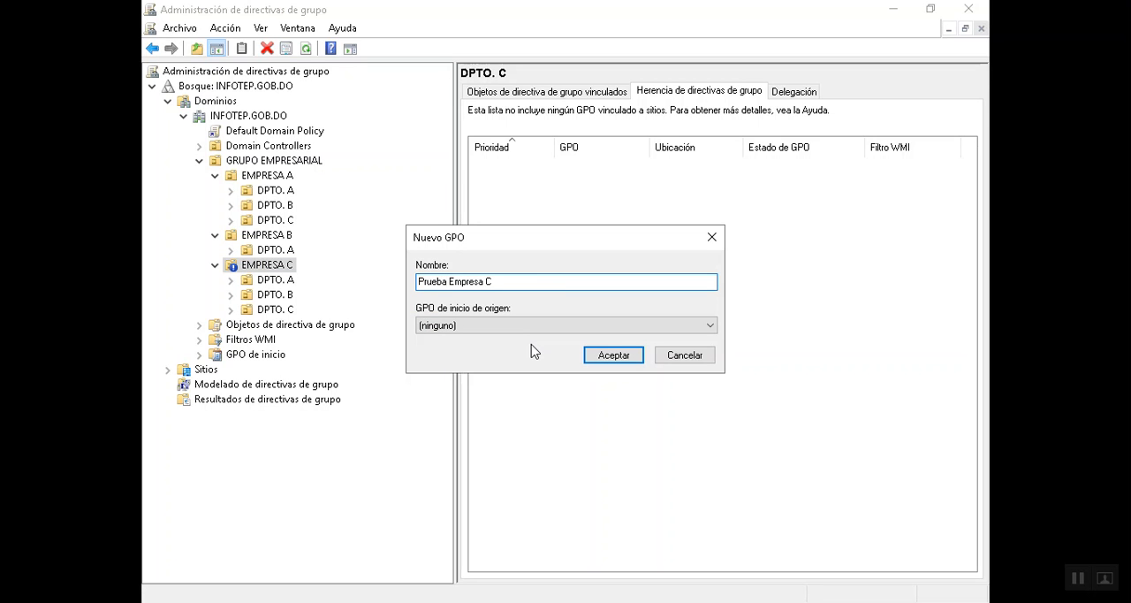
text(Política)
click(594, 355)
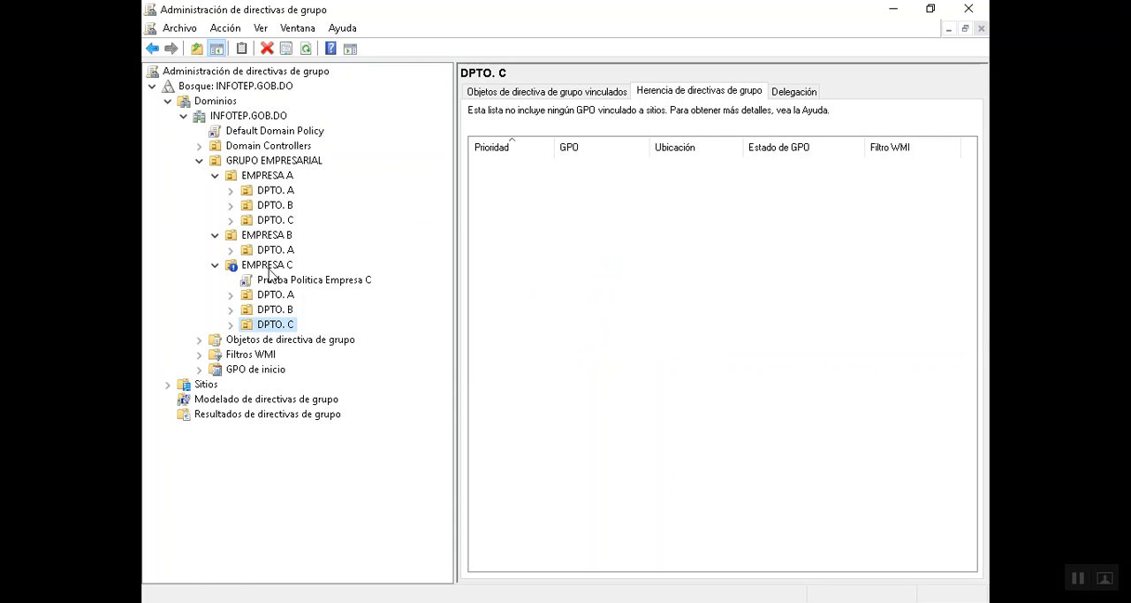
- Check the inheritance of the new GPO on EMPRESA C and its three departments, widening the GPO name column for DPTO. A
click(267, 265)
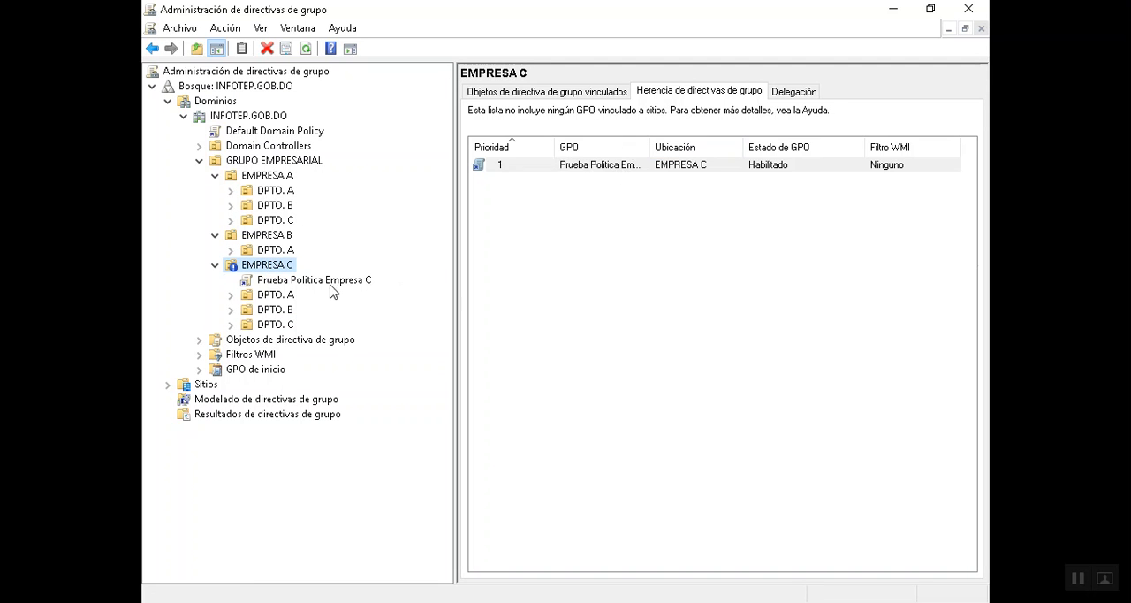
click(280, 295)
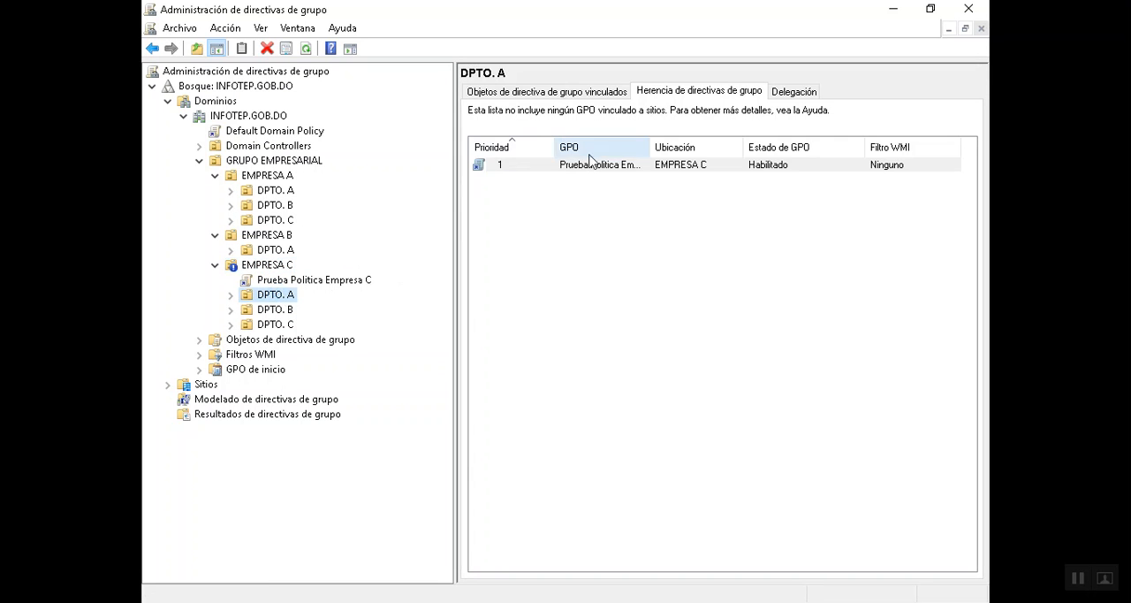
double_click(650, 147)
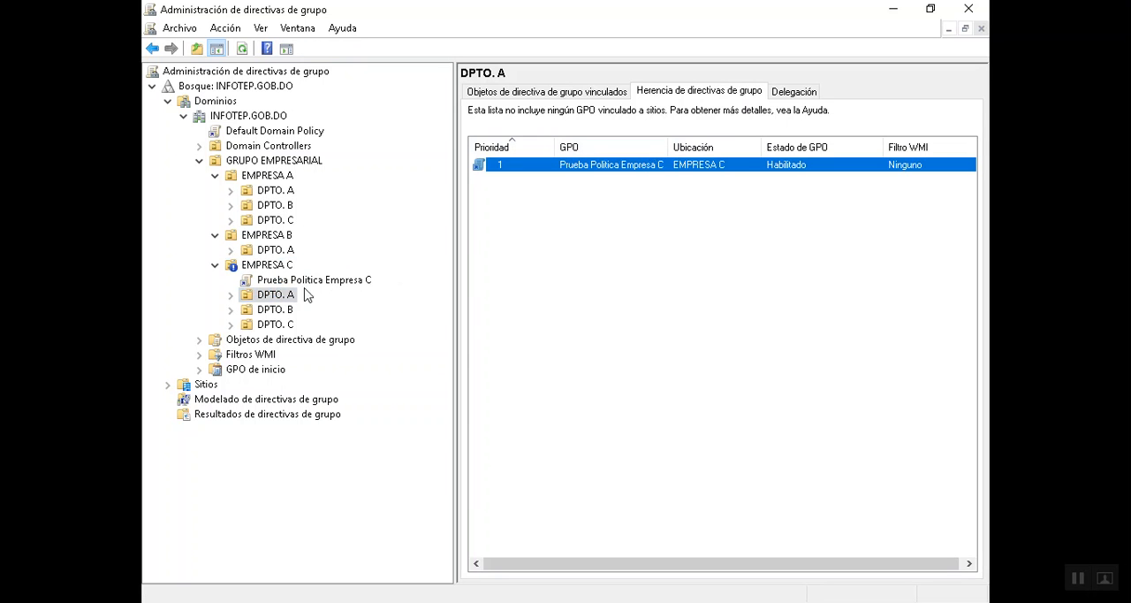
click(273, 309)
click(274, 326)
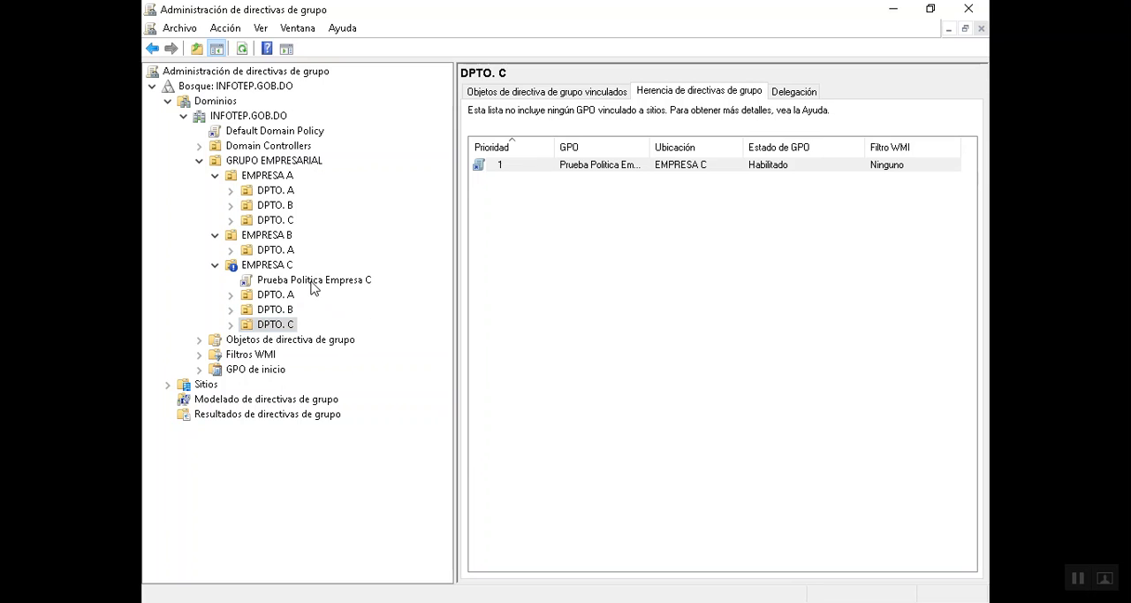
- Open the "Prueba Politica Empresa C" GPO for editing and expand the administrative templates under its user configuration policies, widening the tree pane
right_click(311, 287)
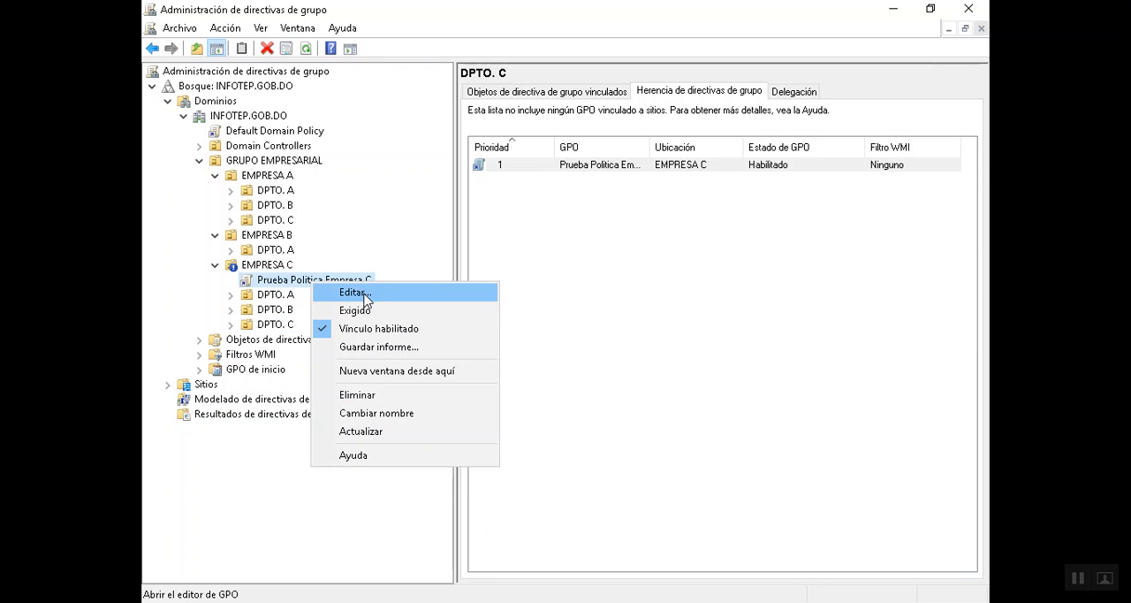
click(354, 292)
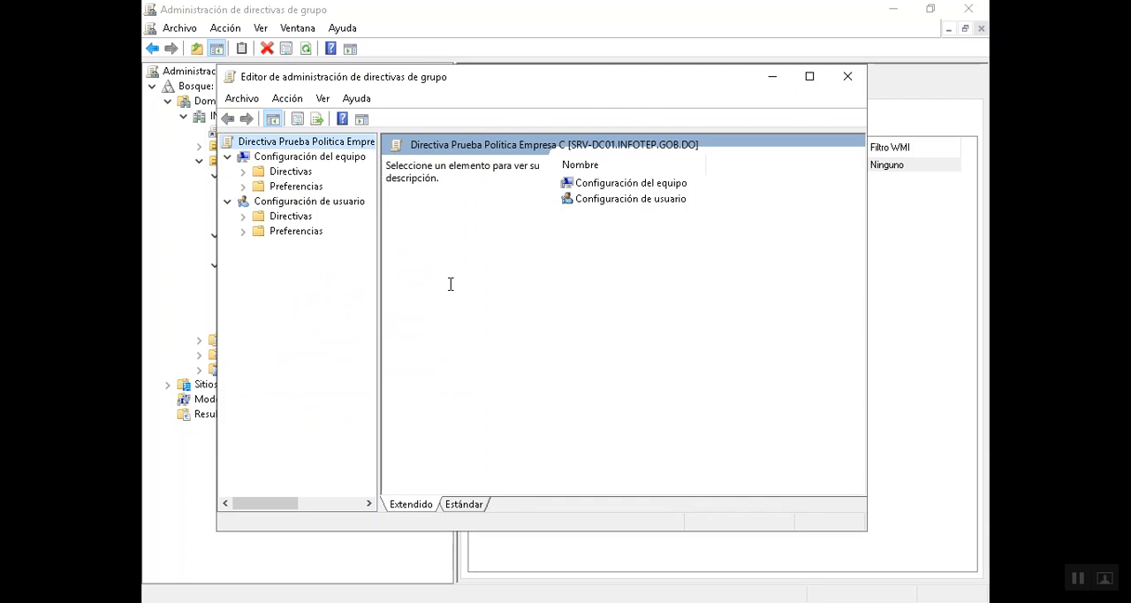
click(303, 216)
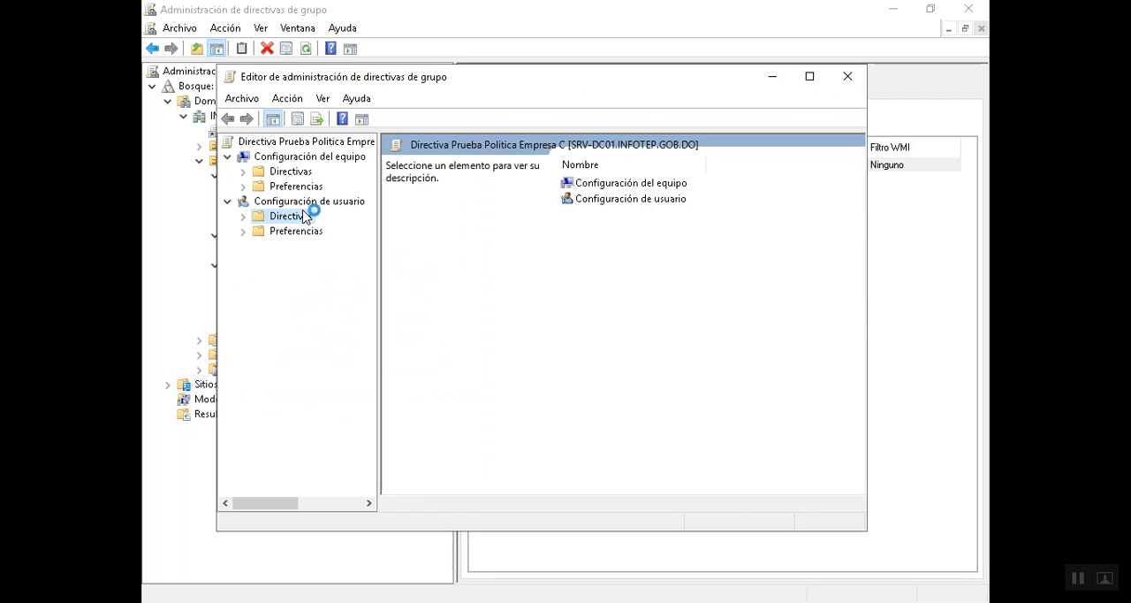
click(243, 216)
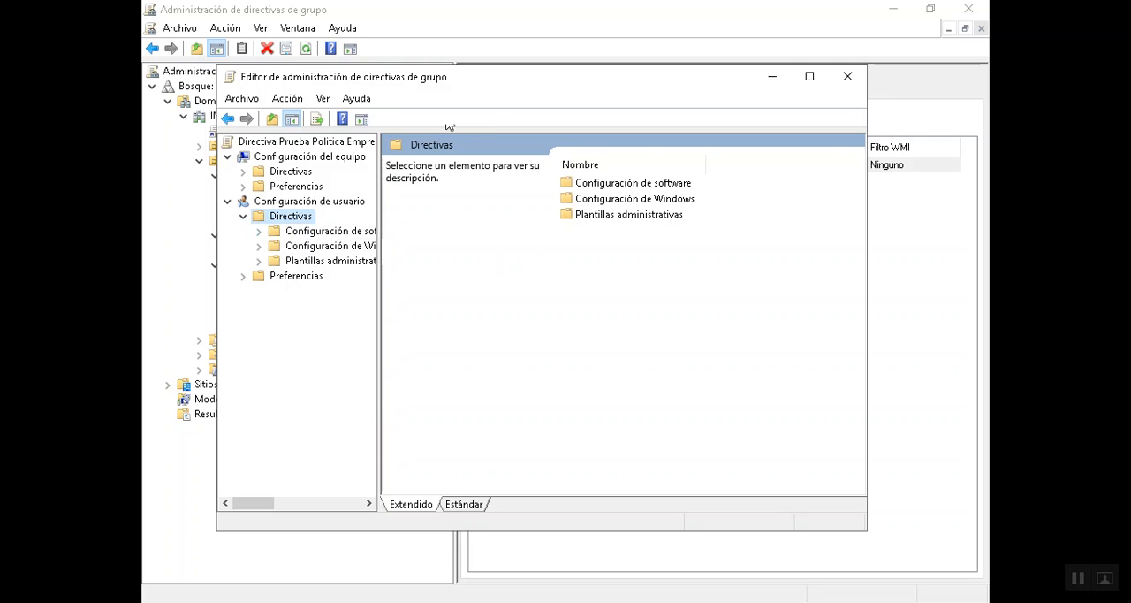
double_click(492, 83)
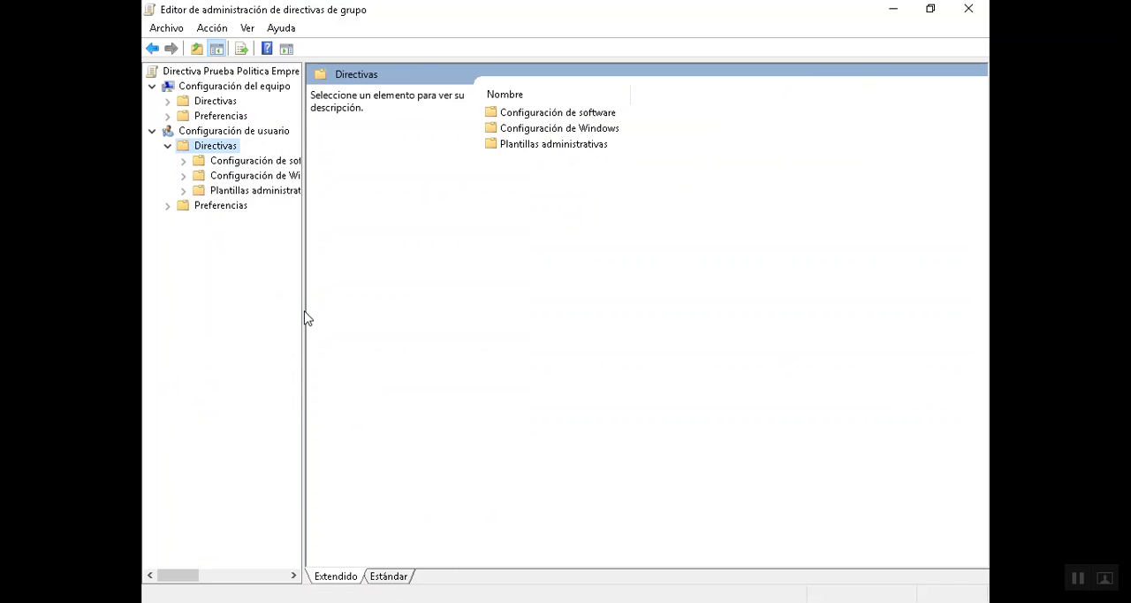
drag(301, 311, 425, 318)
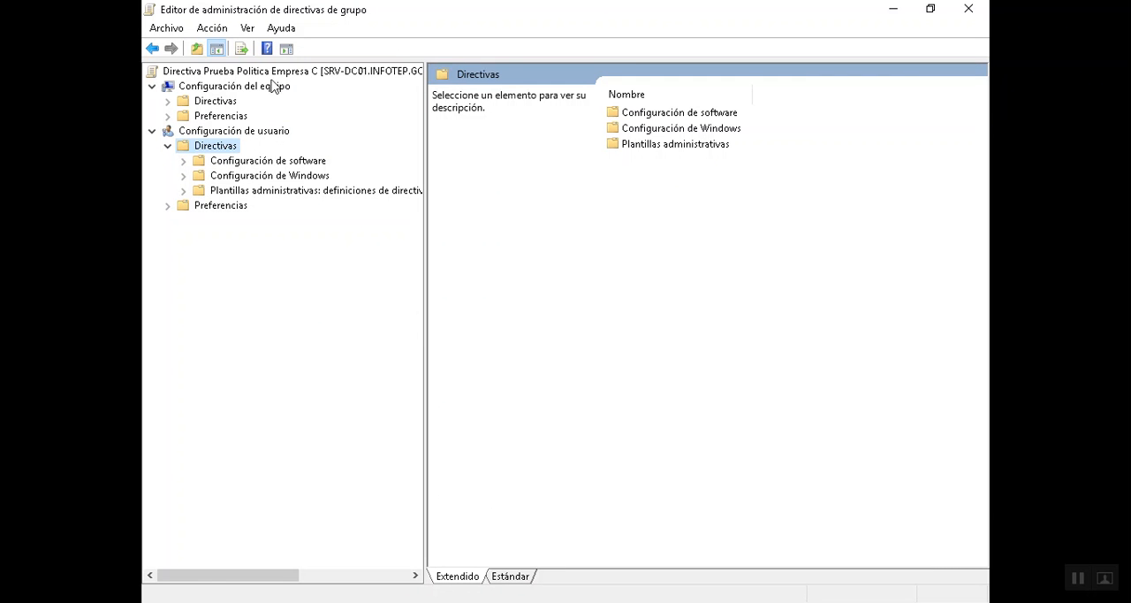
click(246, 191)
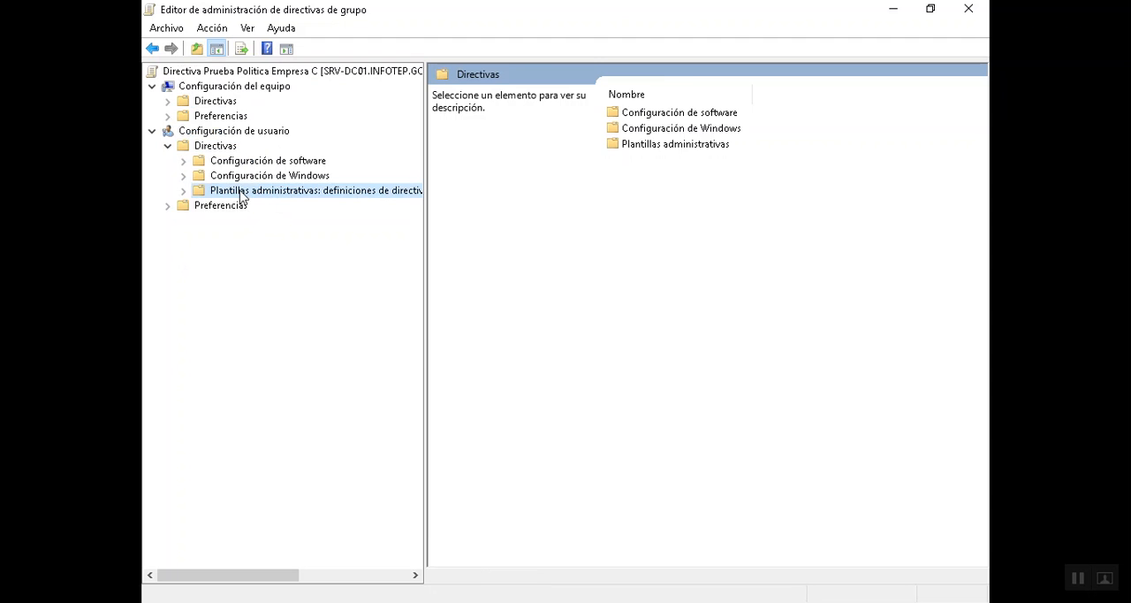
click(184, 191)
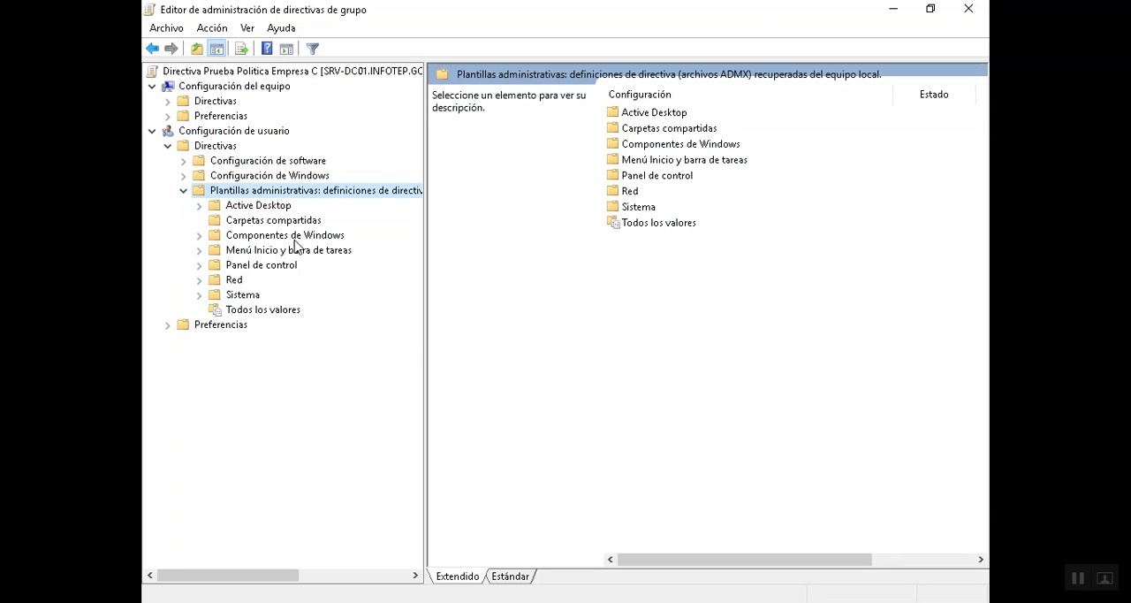
- Enable the Active Desktop policy "Quitar del escritorio el icono de Papelera de reciclaje"
click(250, 207)
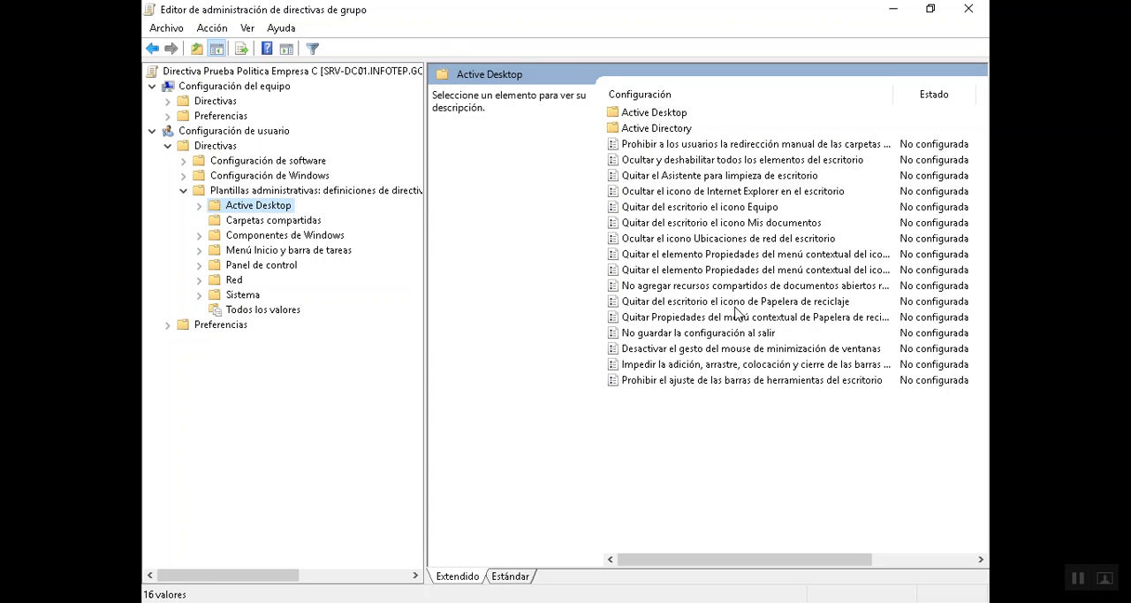
click(789, 309)
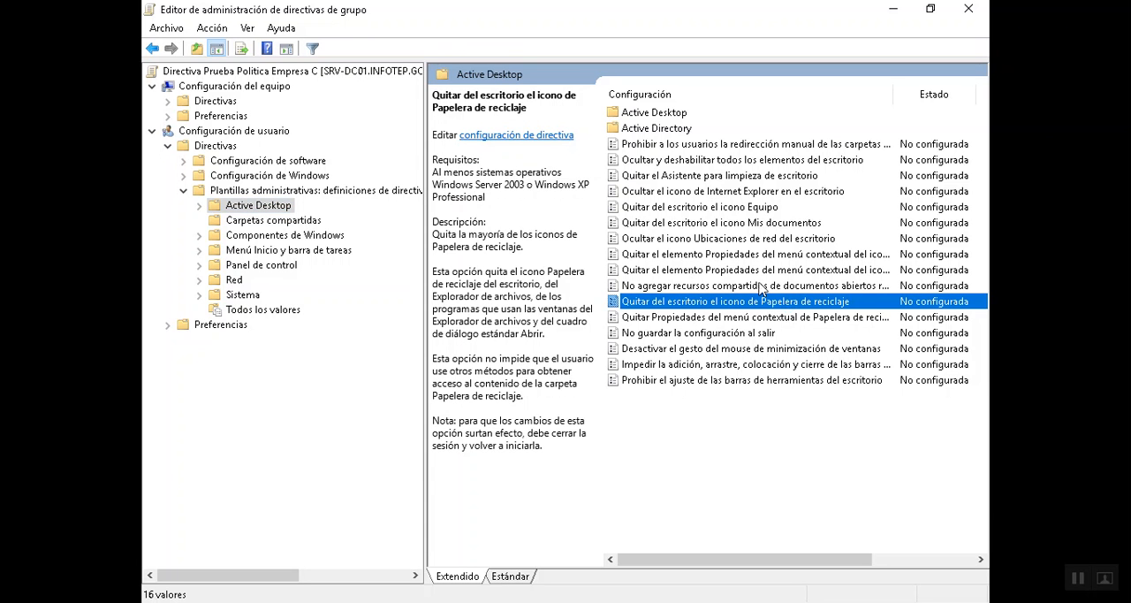
double_click(789, 307)
click(325, 208)
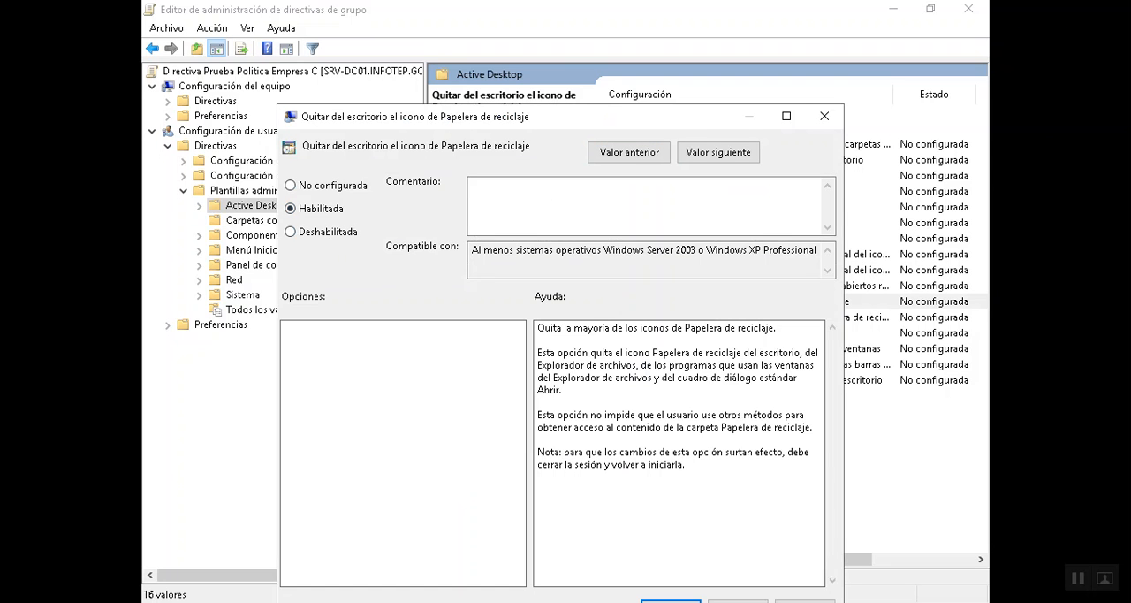
drag(423, 118, 428, 38)
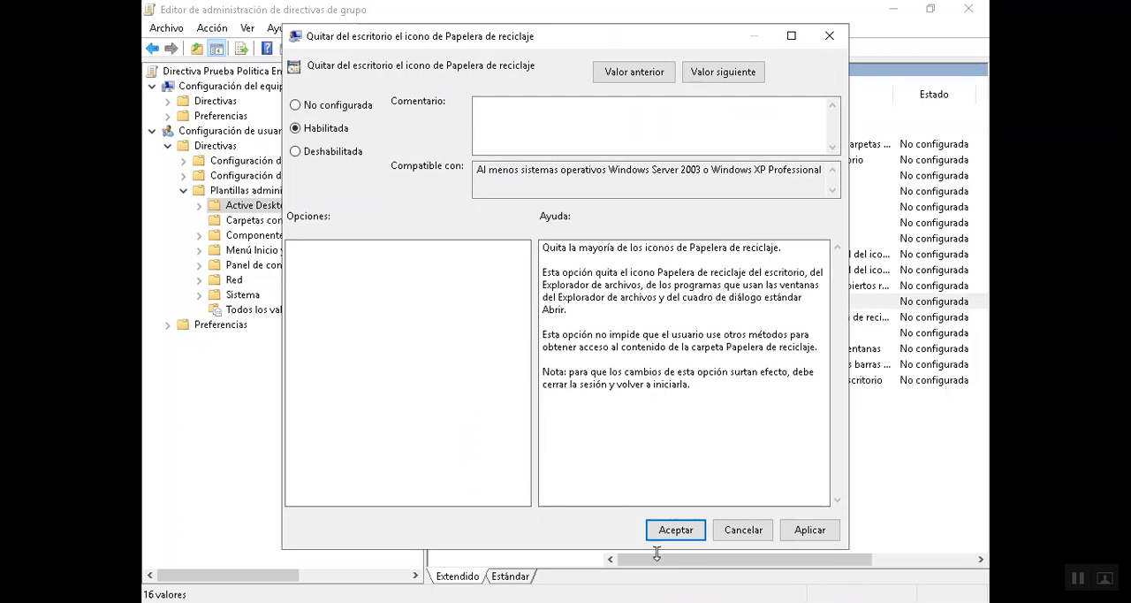
click(688, 532)
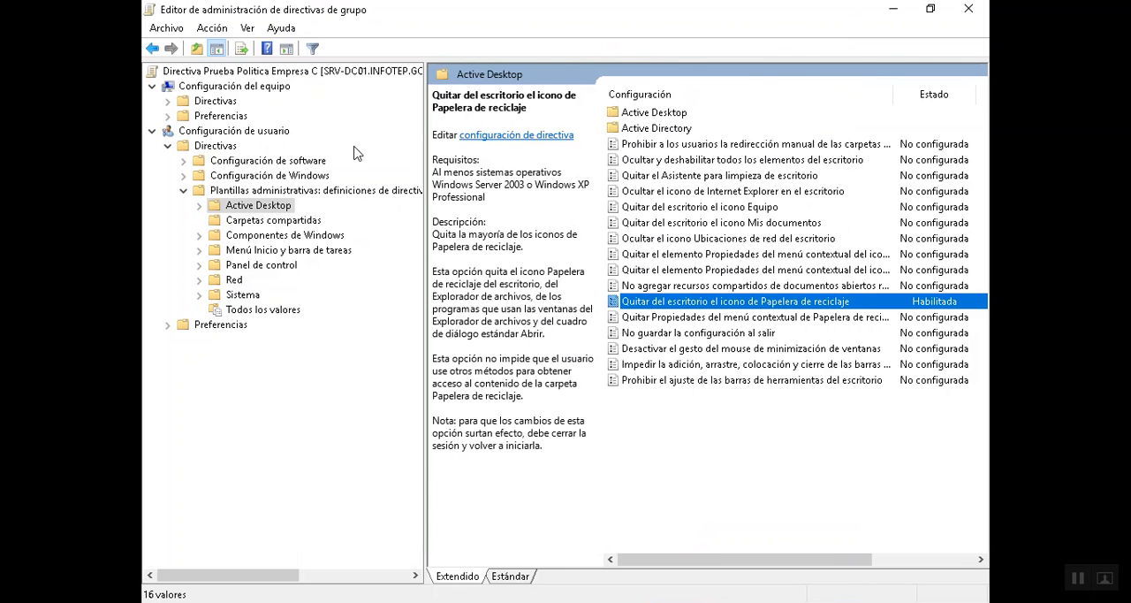
- Look through the policies available under "Menú Inicio y barra de tareas"
click(291, 250)
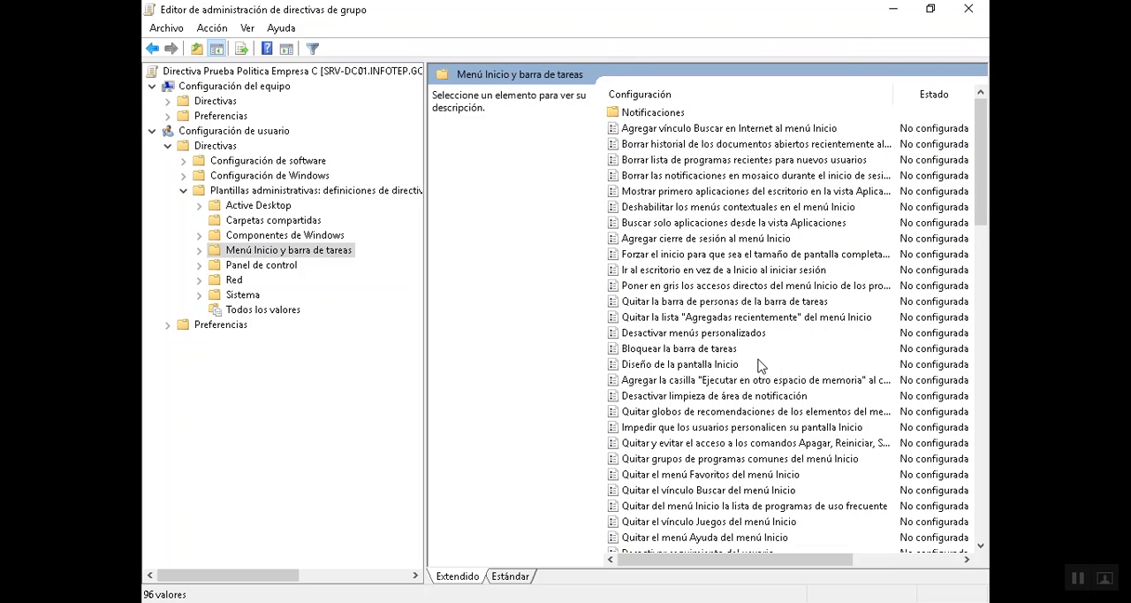
scroll(760, 366, down, 3)
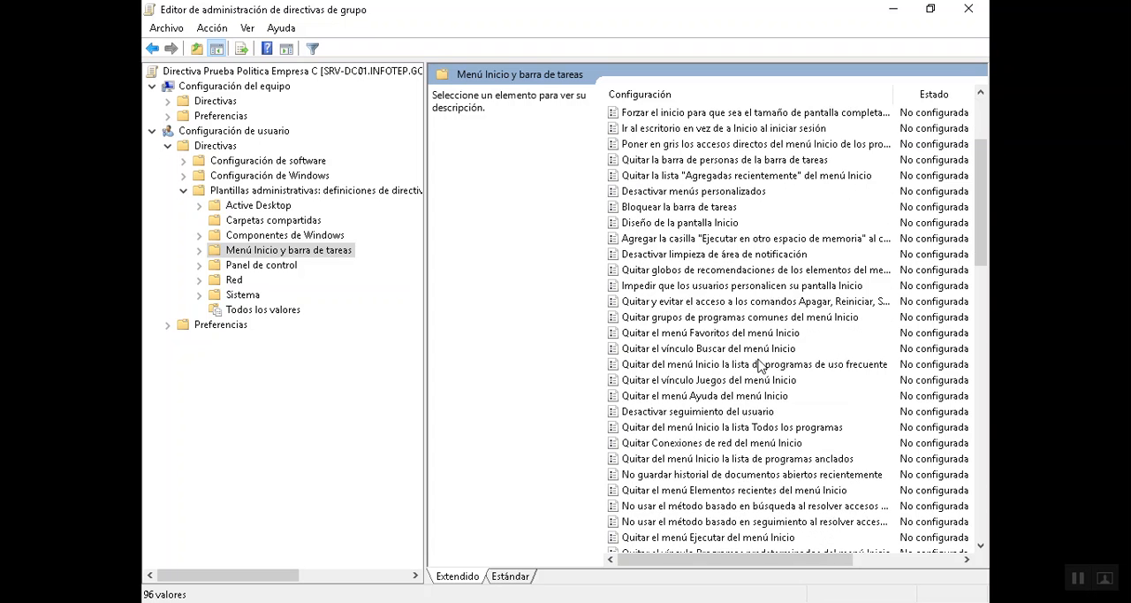
scroll(760, 366, down, 1)
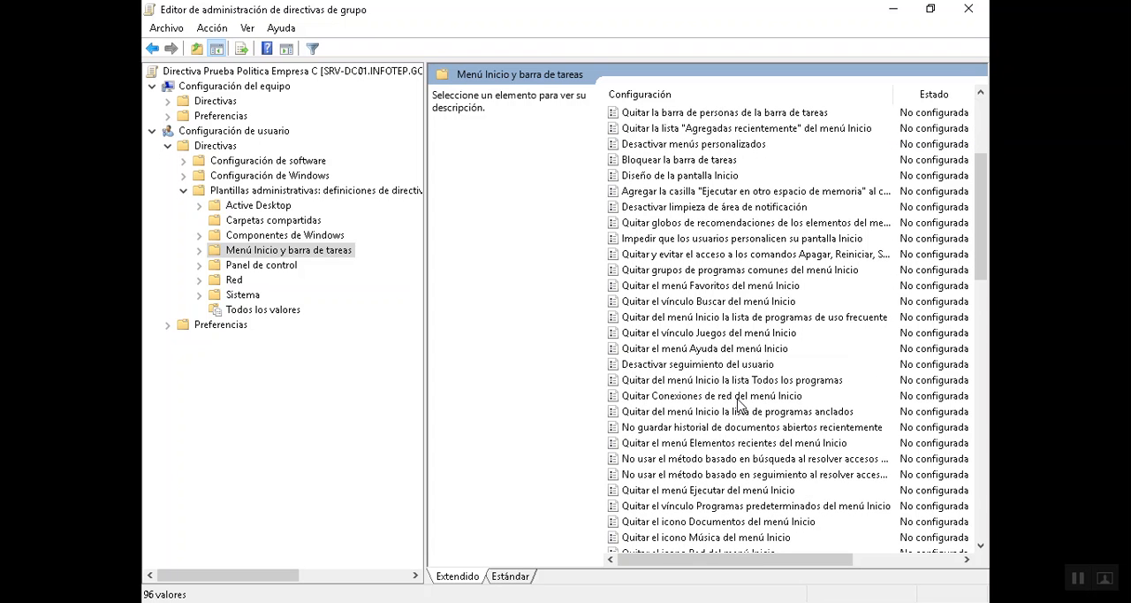
scroll(741, 402, down, 3)
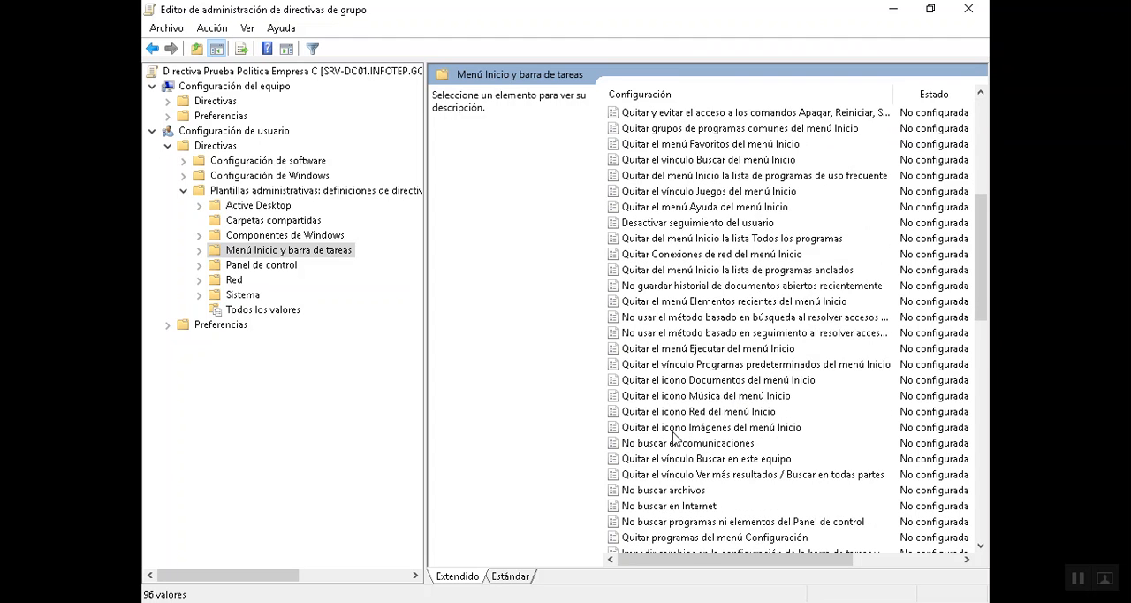
scroll(687, 434, up, 4)
scroll(674, 436, down, 1)
scroll(673, 433, down, 8)
scroll(673, 431, down, 4)
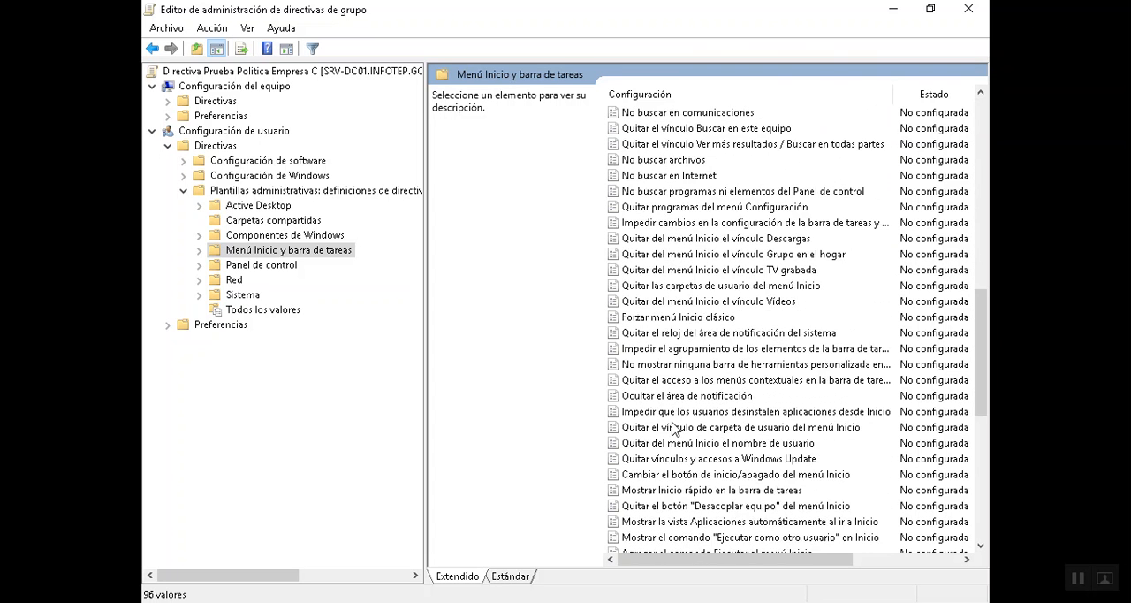
scroll(676, 428, down, 1)
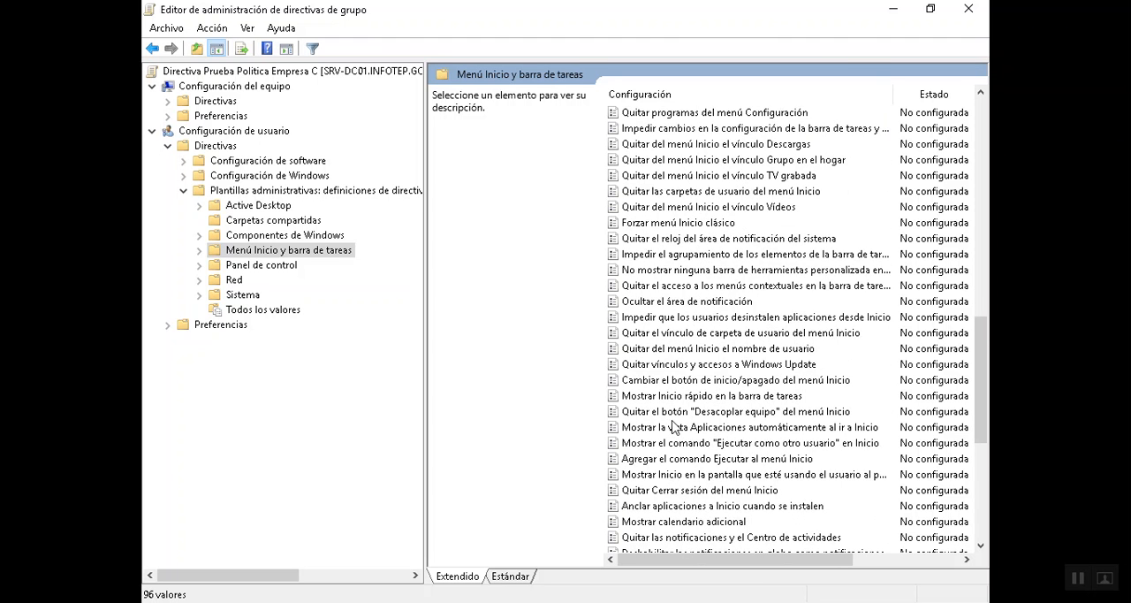
scroll(676, 433, up, 5)
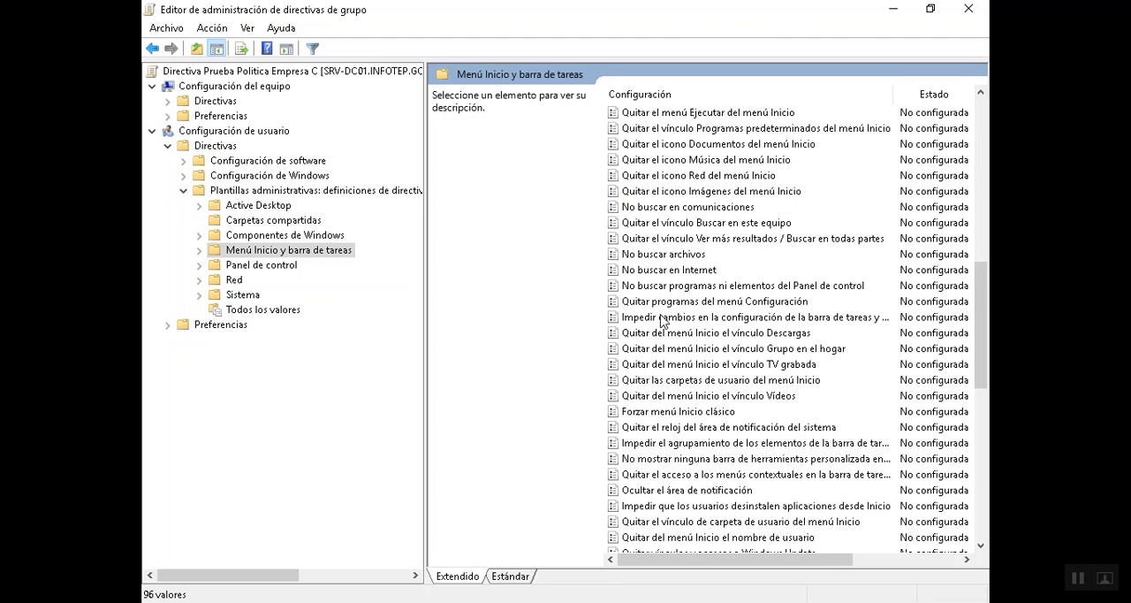
scroll(663, 323, up, 5)
scroll(663, 323, up, 3)
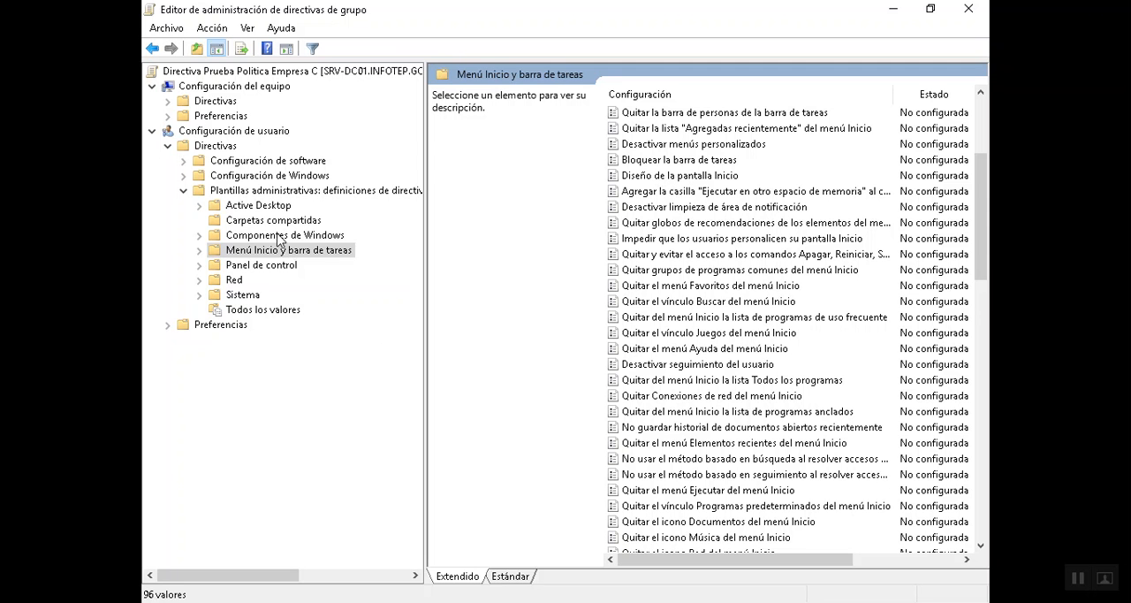
- Enable the Sistema policy "Impedir el acceso a herramientas de edición del Registro" and close the policy editor
click(247, 268)
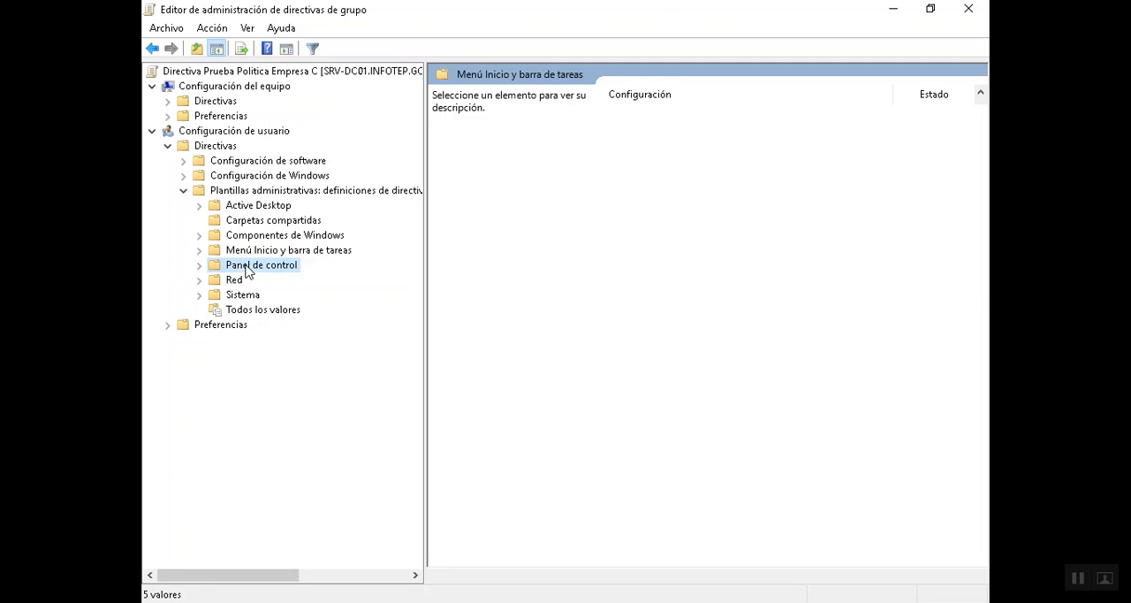
click(240, 296)
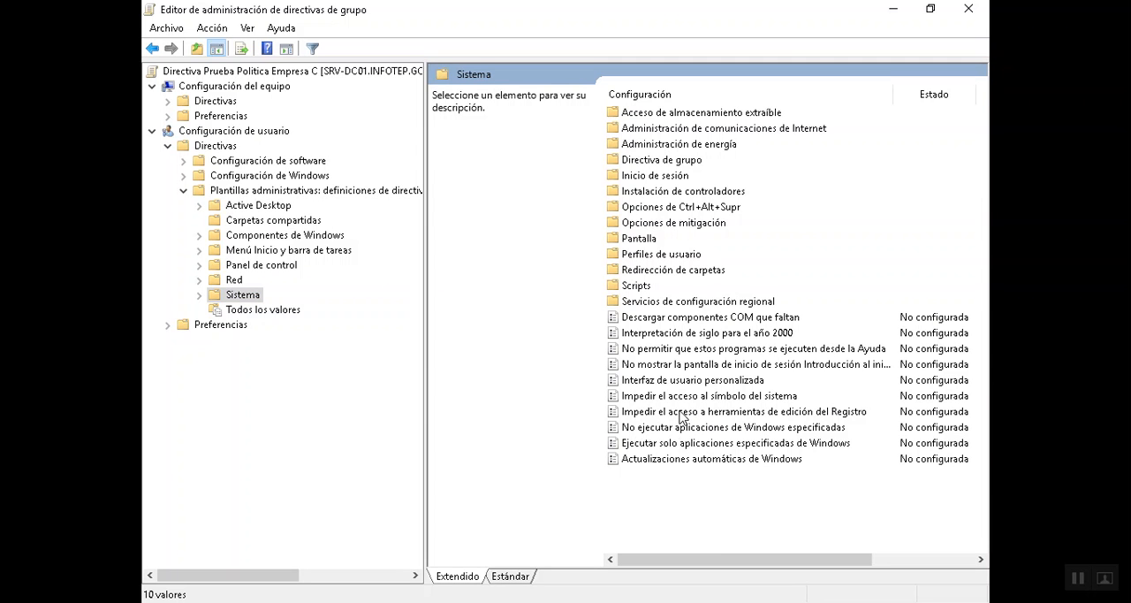
double_click(731, 411)
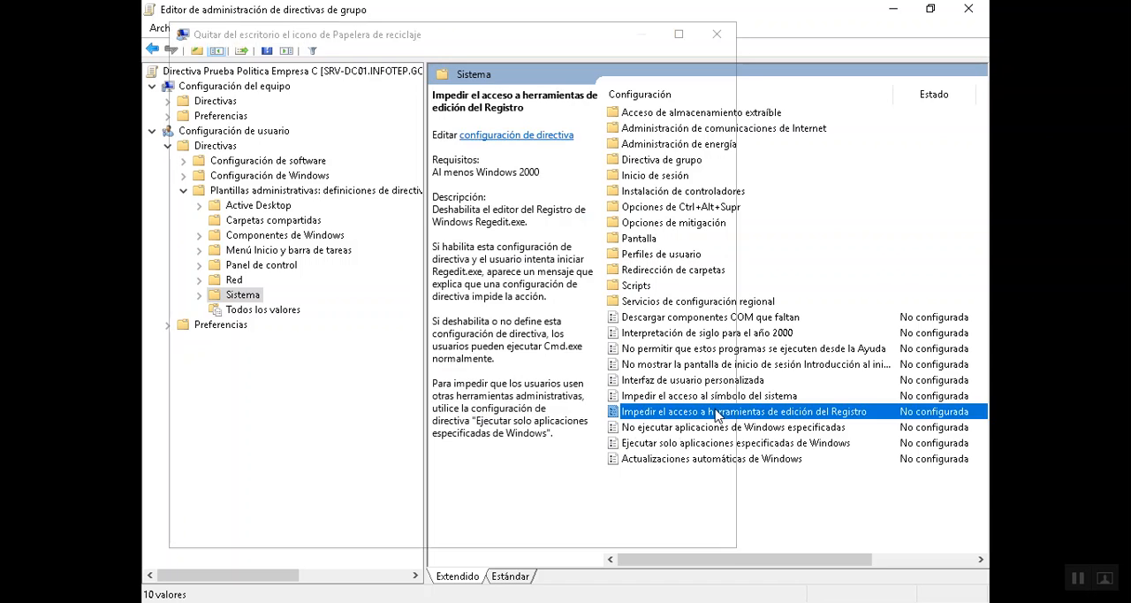
click(212, 132)
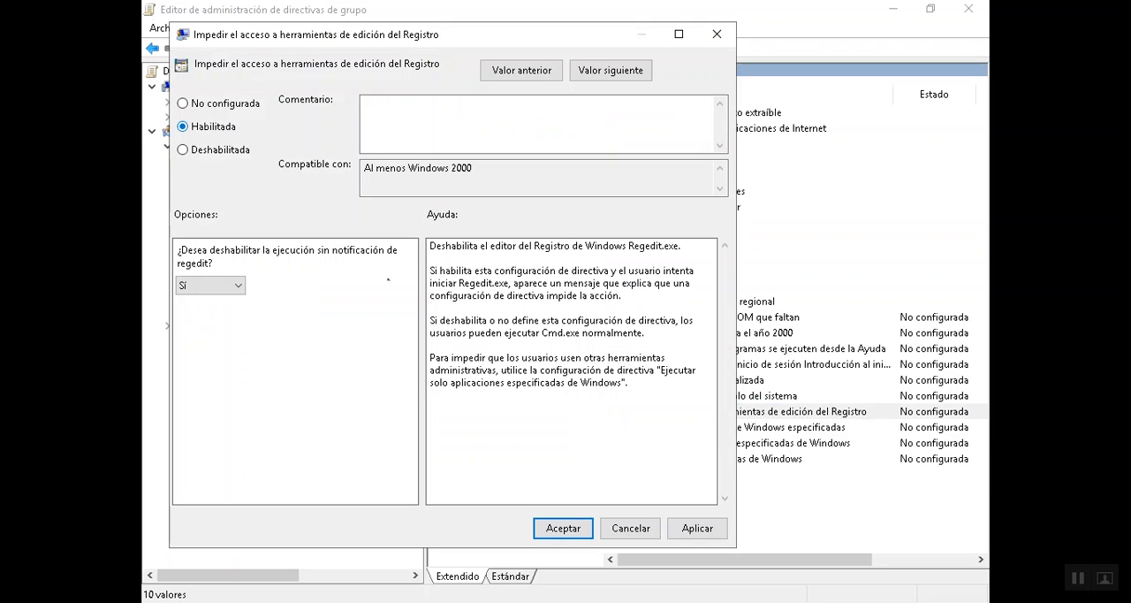
click(548, 530)
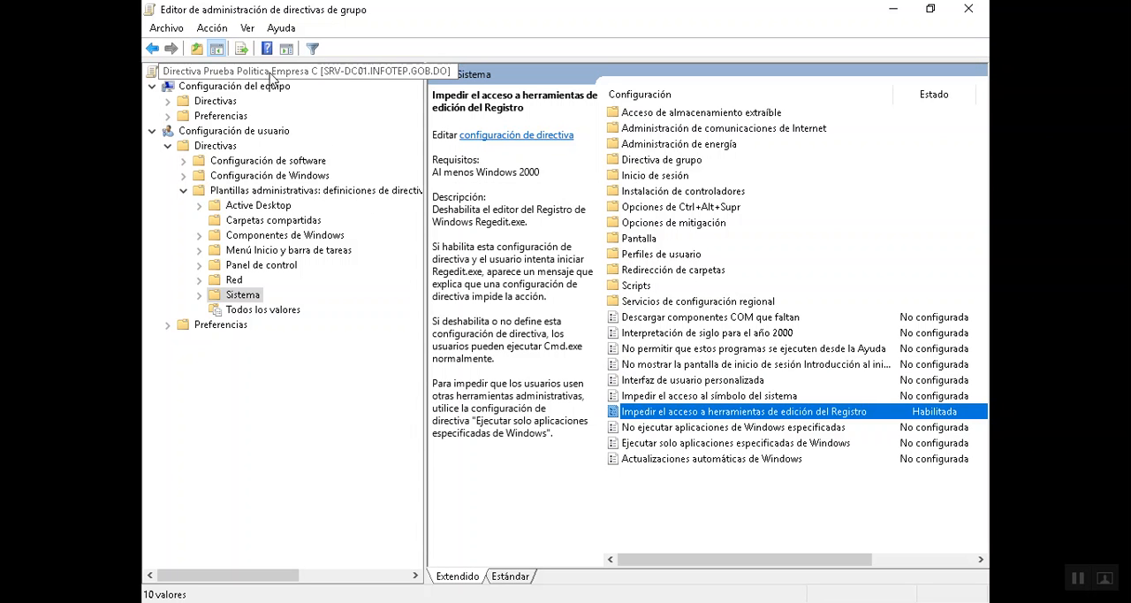
click(969, 10)
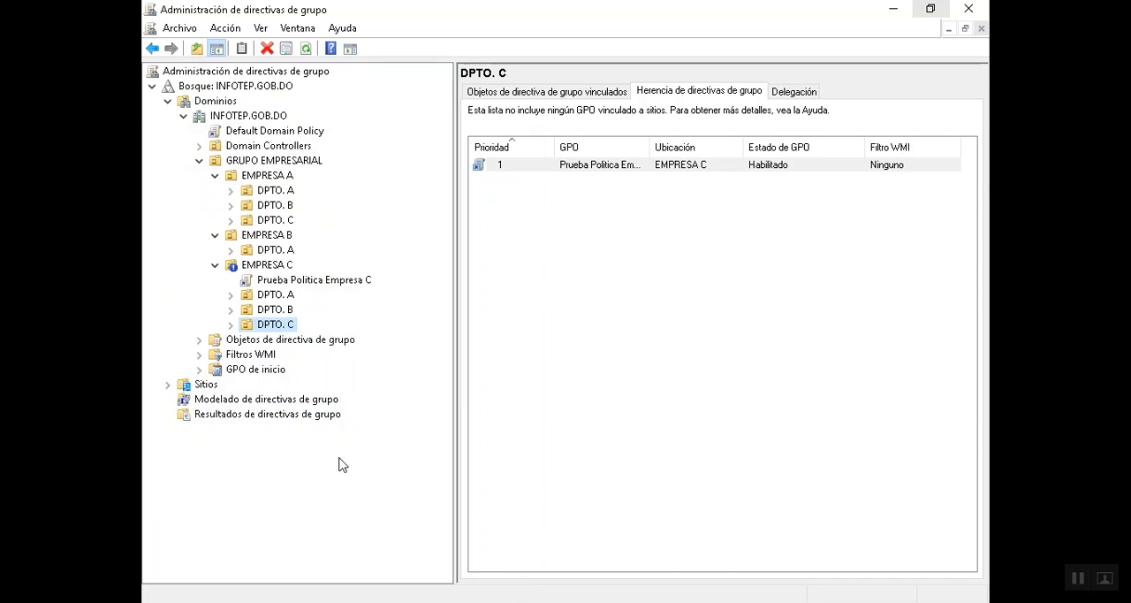
- Switch to the command prompt and run gpupdate /force again
click(484, 601)
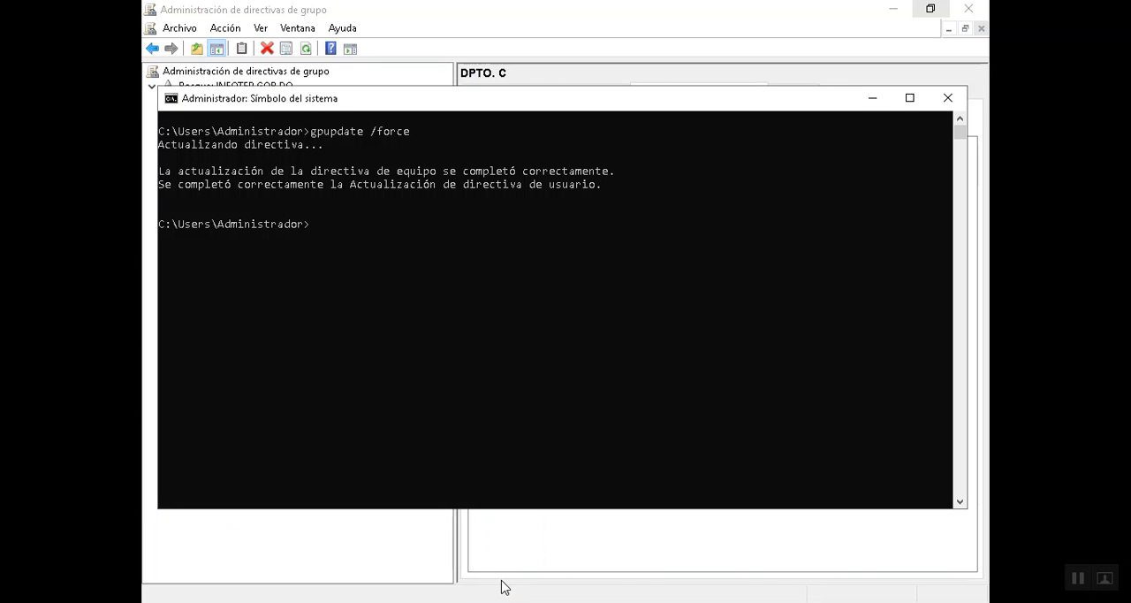
key(Up)
key(Return)
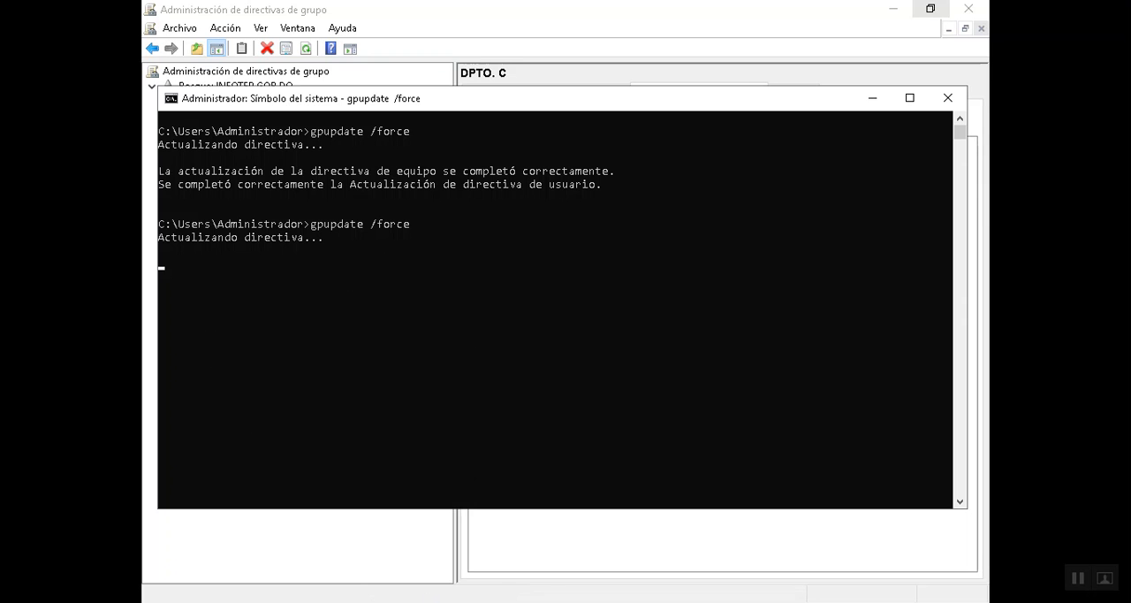
- Return to the Group Policy Management console, check the inheritance on EMPRESA C and the Default Domain Policy's scope, and minimize the console
click(436, 557)
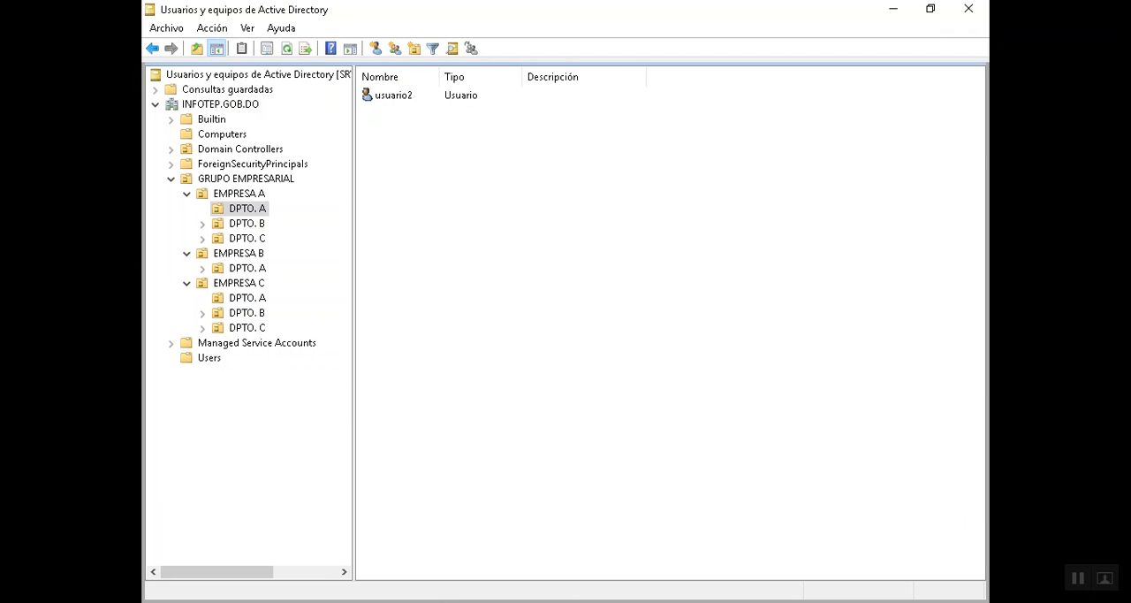
key(alt+Tab)
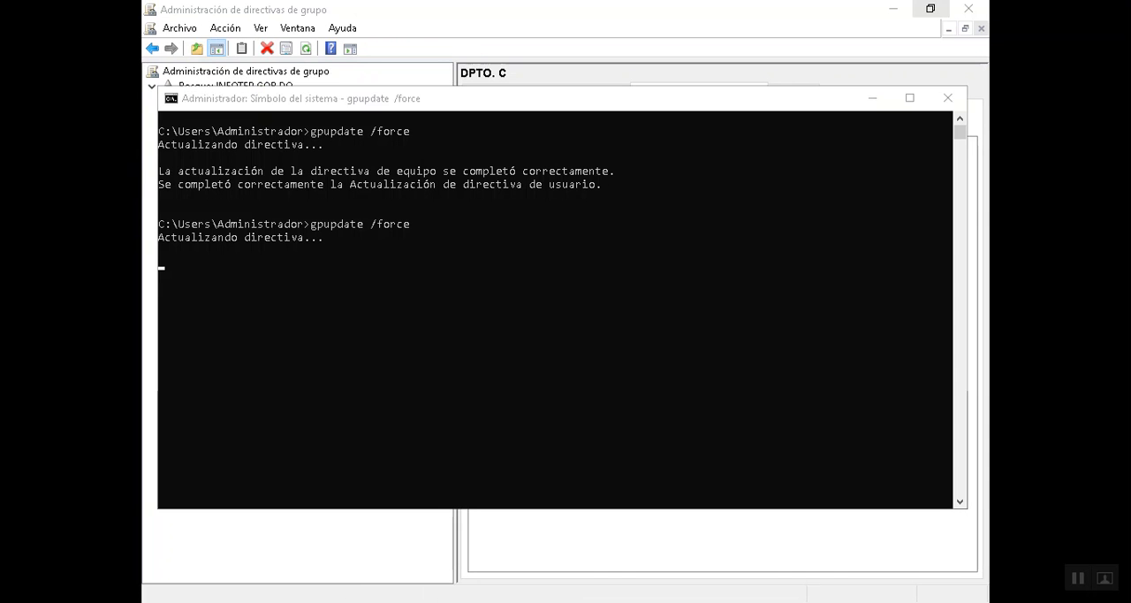
key(alt+Tab)
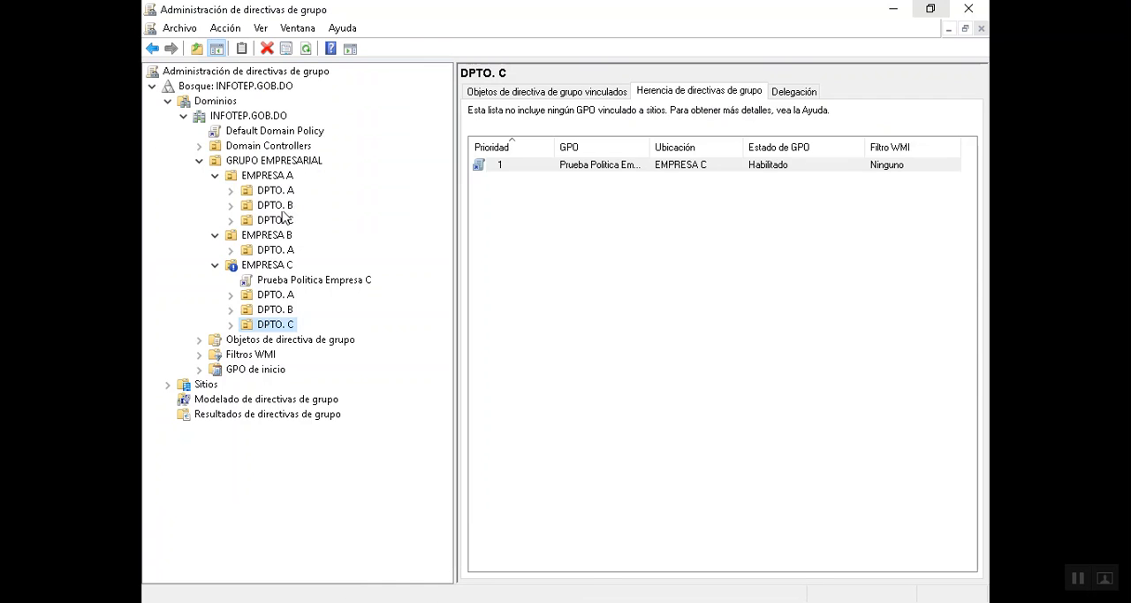
click(274, 267)
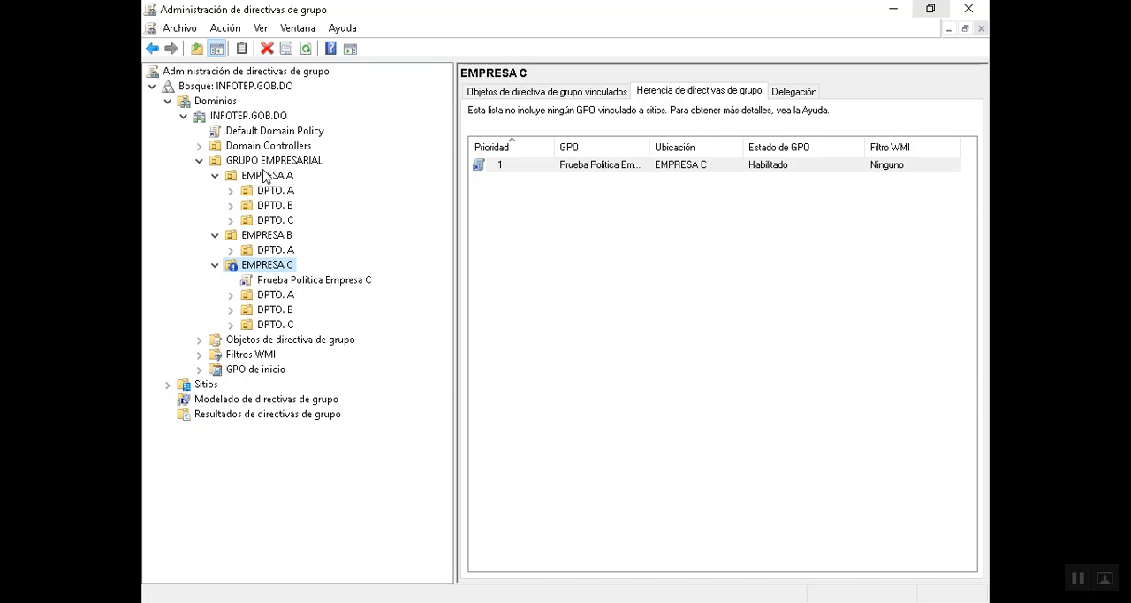
click(252, 133)
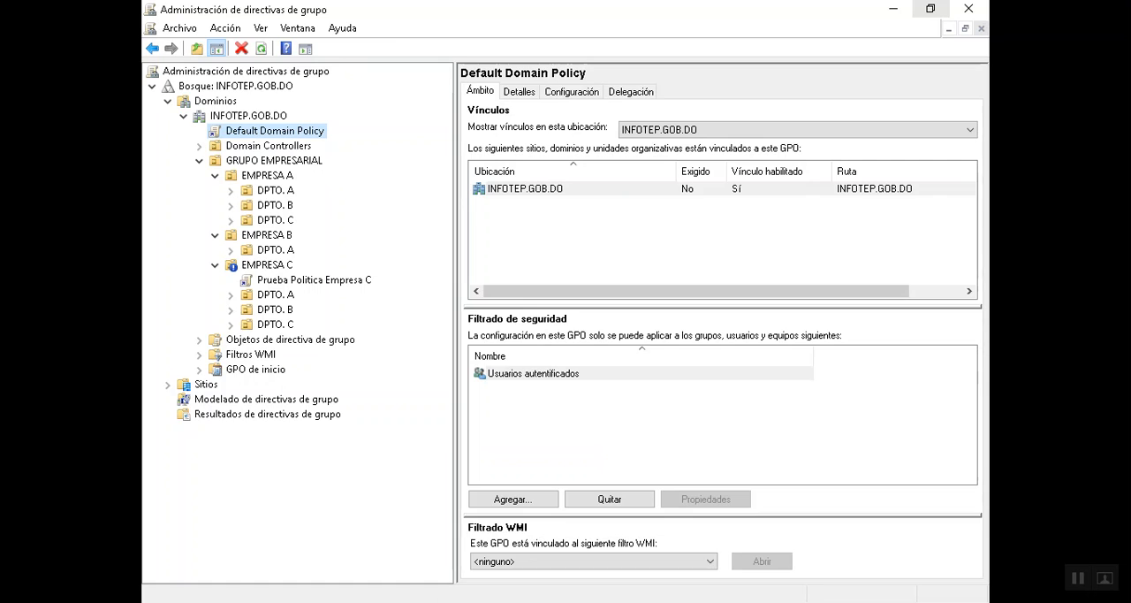
click(894, 8)
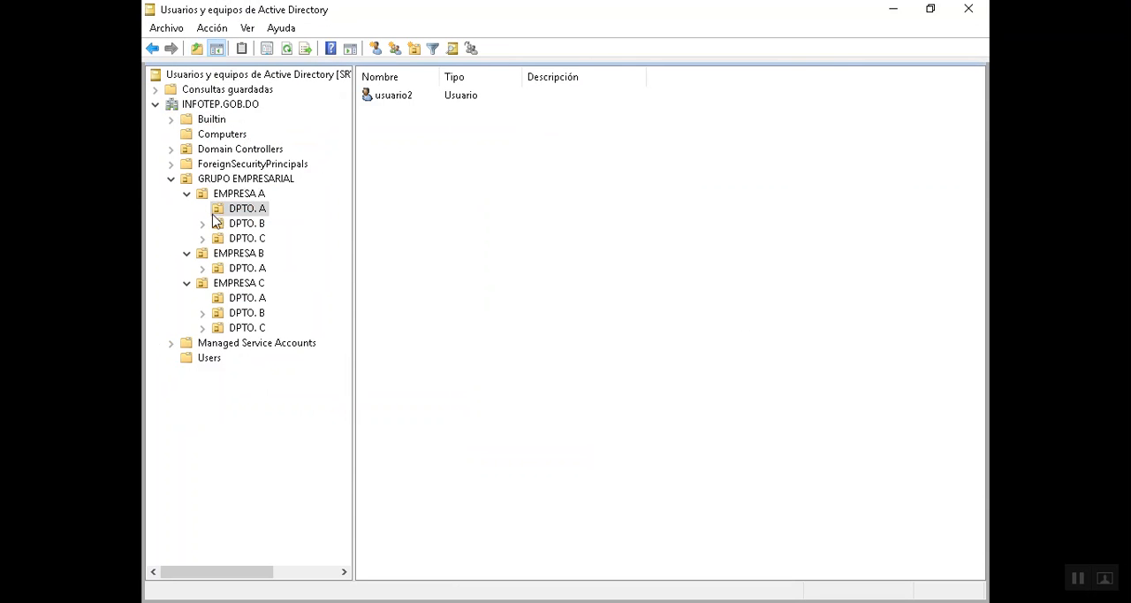
- Check the users in DPTO. A of EMPRESA A and of EMPRESA C, and list the contents of the Users container
click(402, 97)
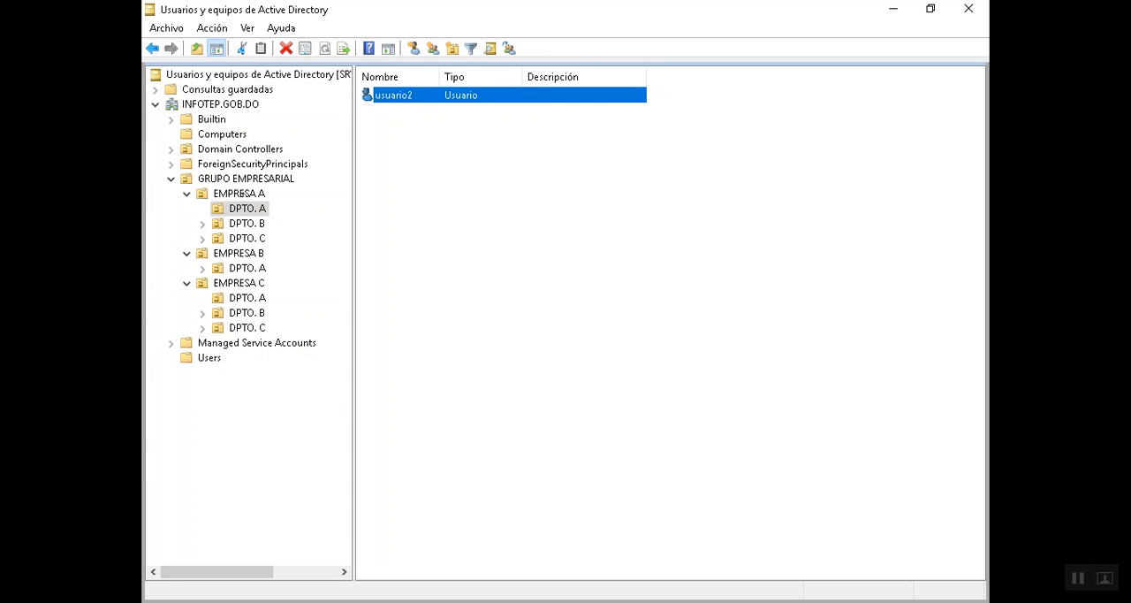
click(251, 299)
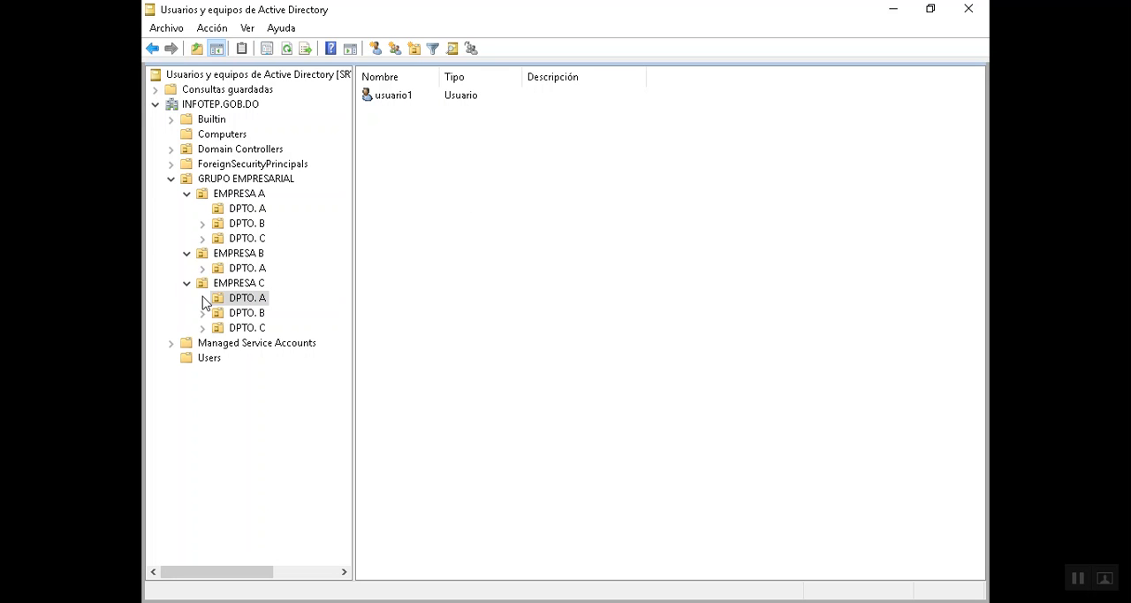
click(203, 358)
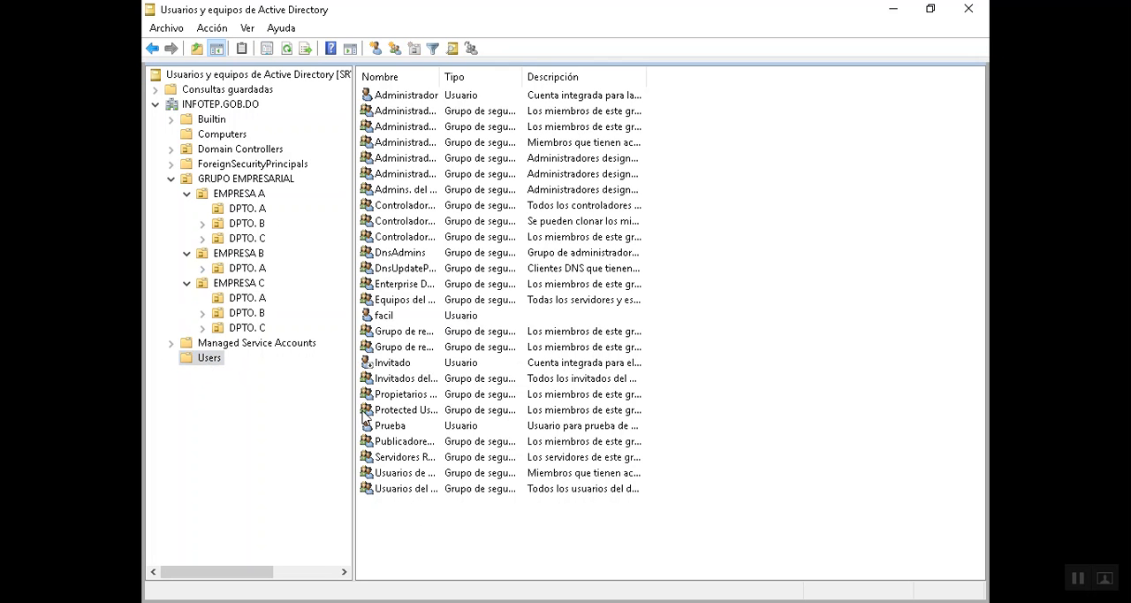
click(385, 318)
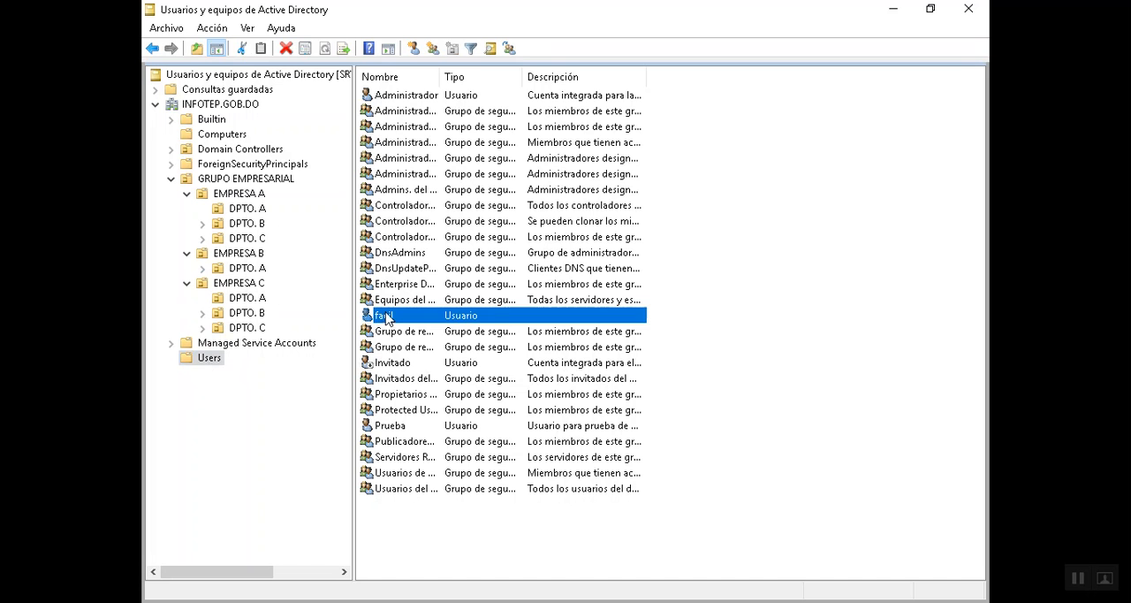
right_click(396, 316)
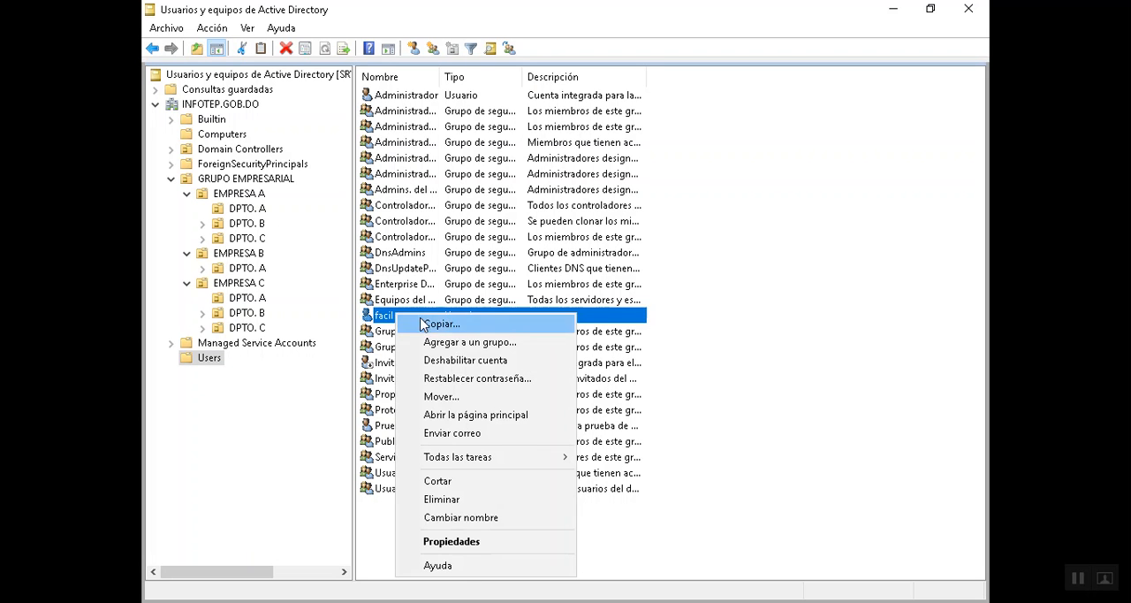
click(462, 397)
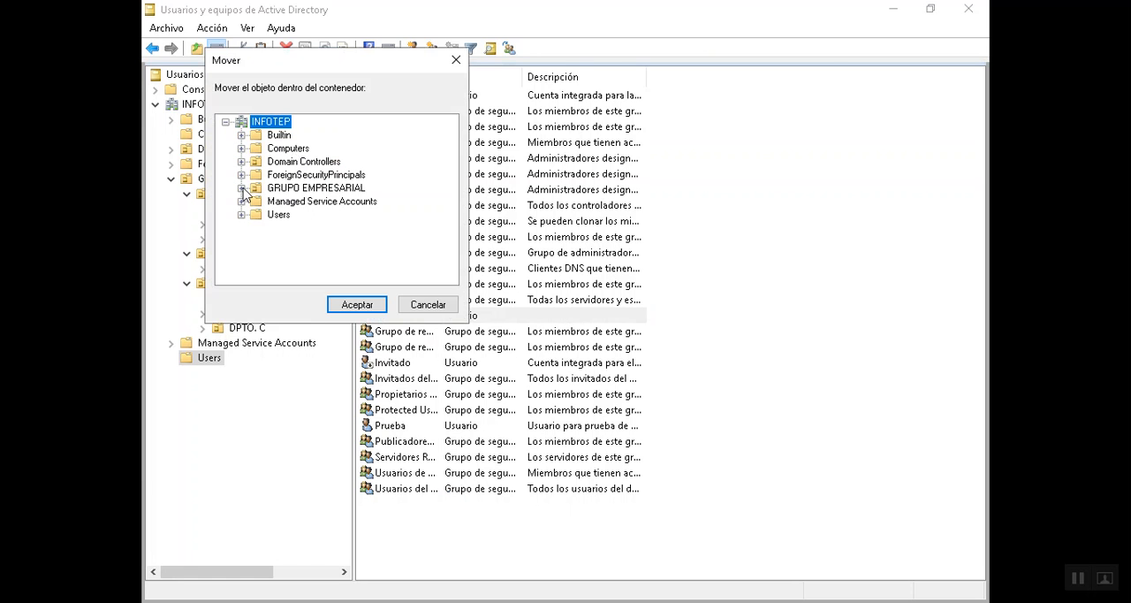
click(241, 188)
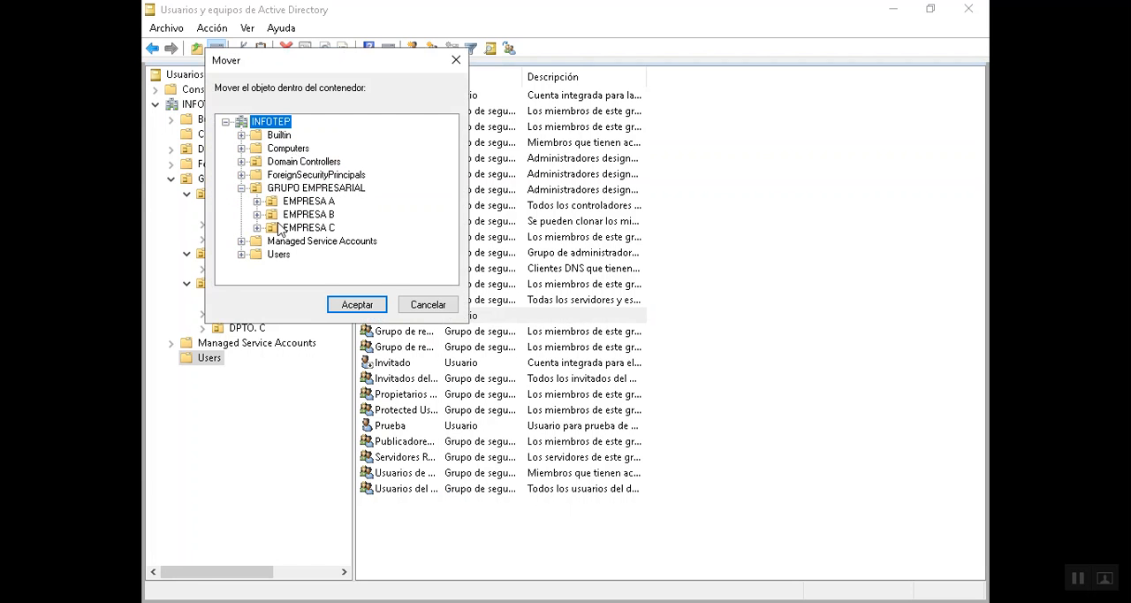
click(256, 215)
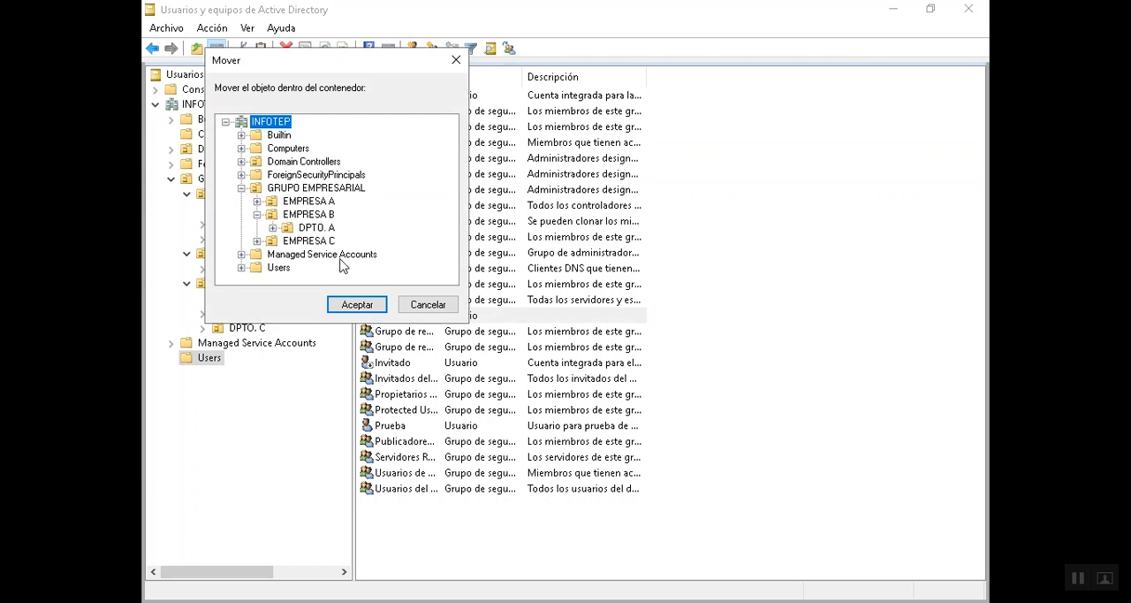
click(256, 240)
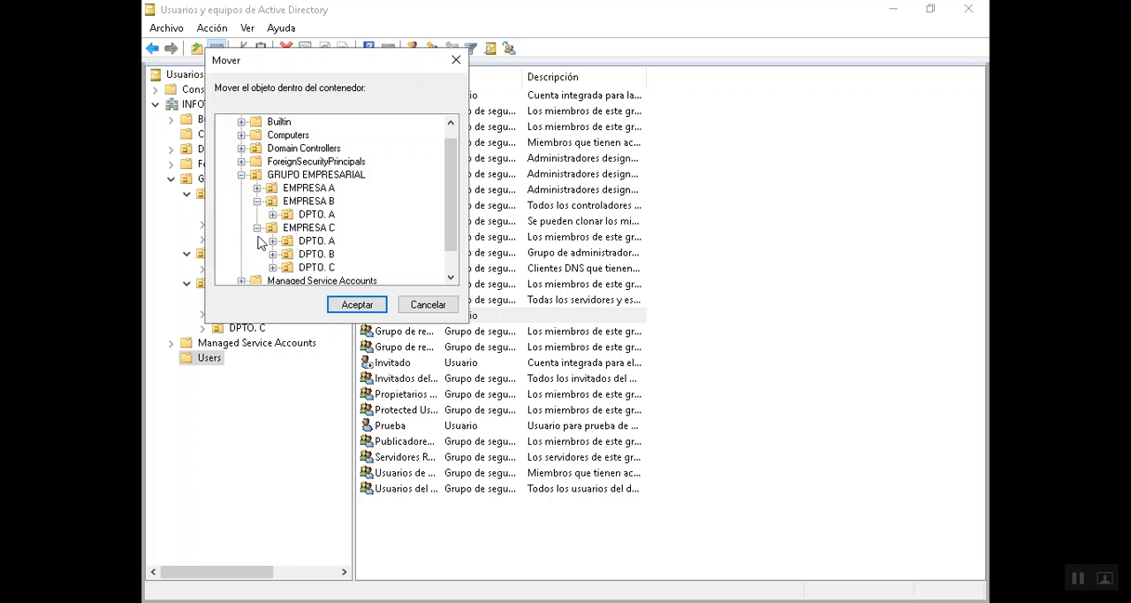
click(443, 311)
- Move the user facil from Users into DPTO. A of EMPRESA C and compare its users with DPTO. A of EMPRESA A
drag(270, 293, 256, 302)
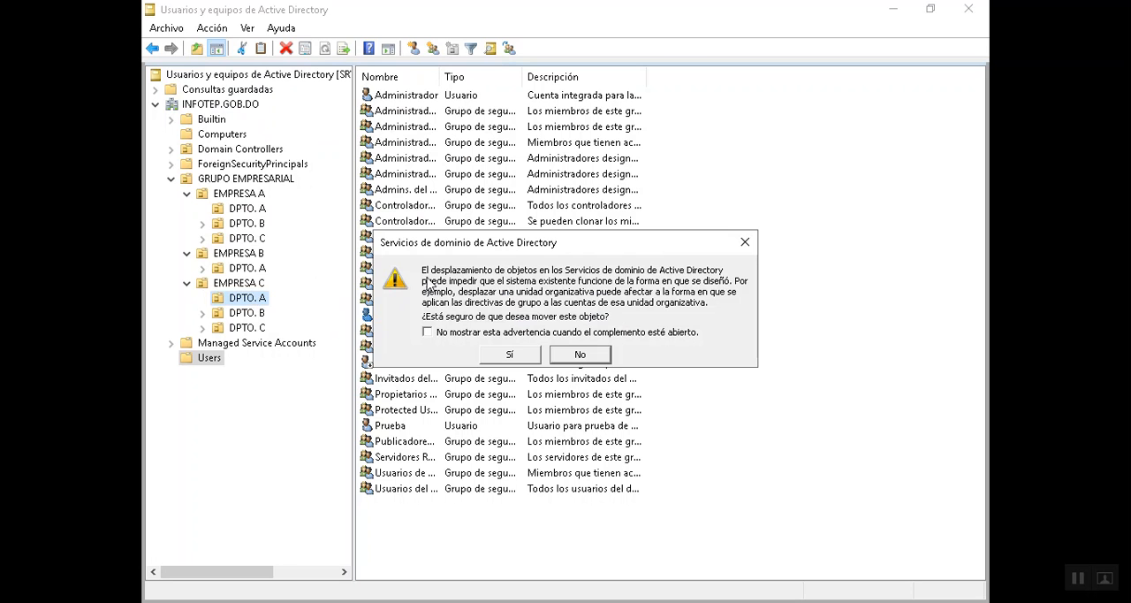
click(509, 356)
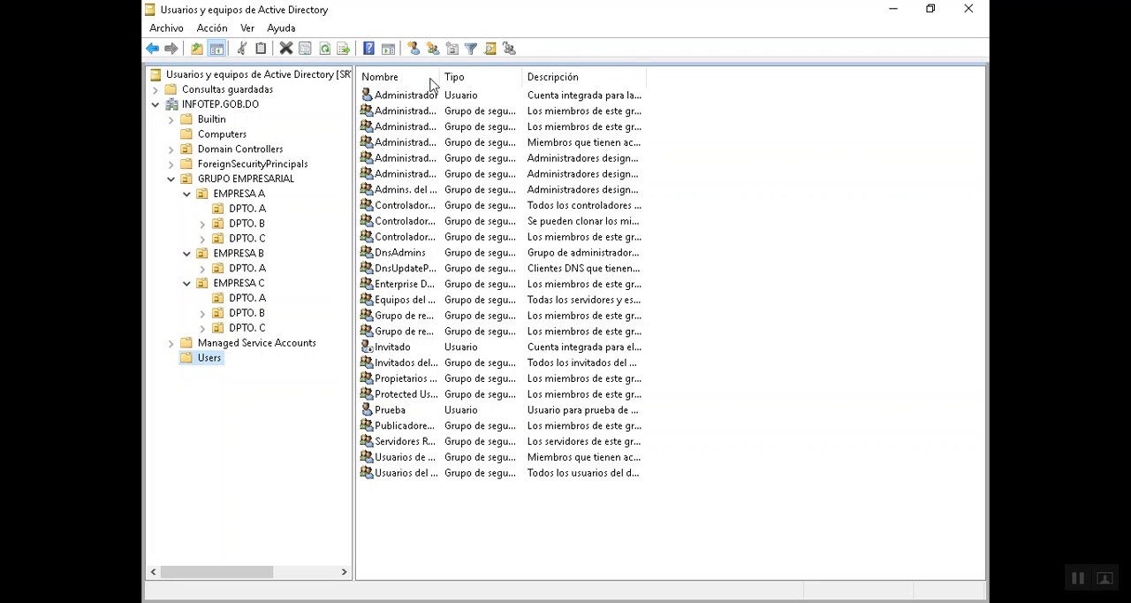
click(238, 300)
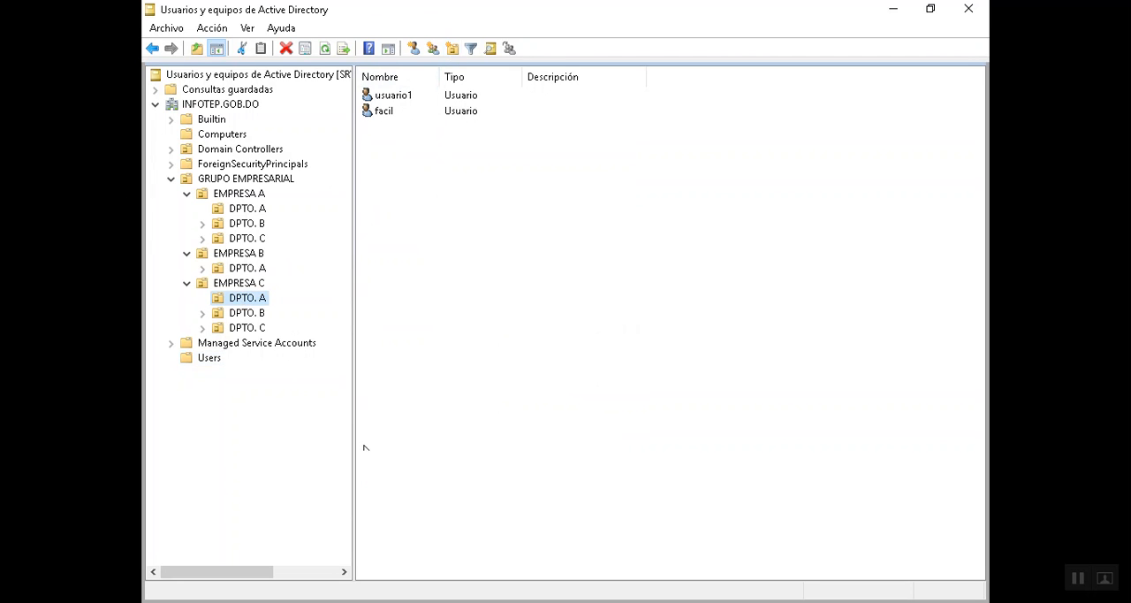
click(246, 209)
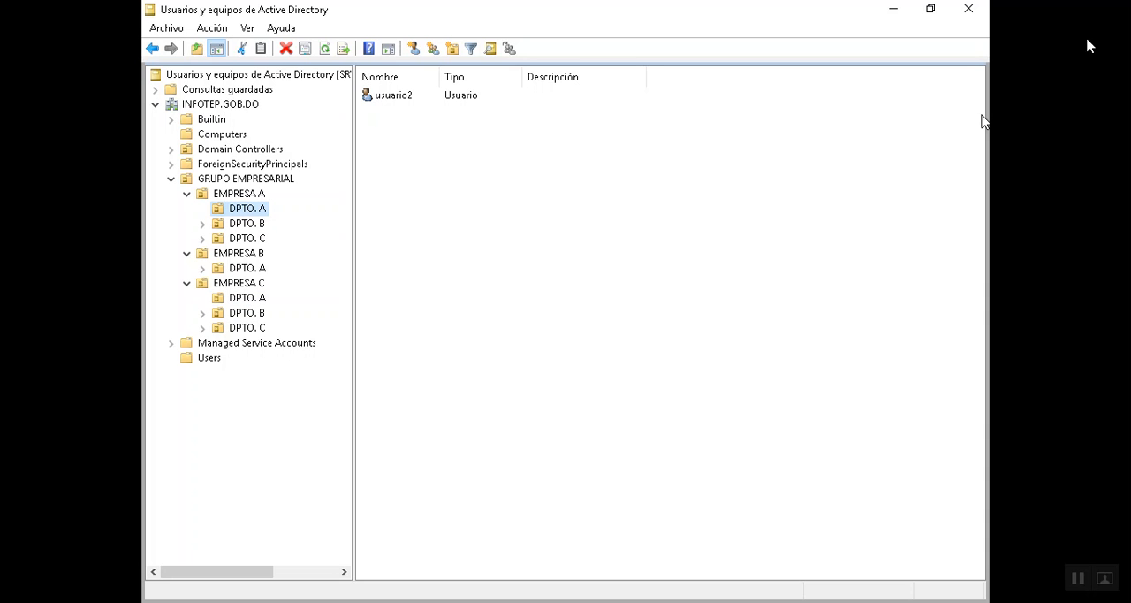
click(259, 298)
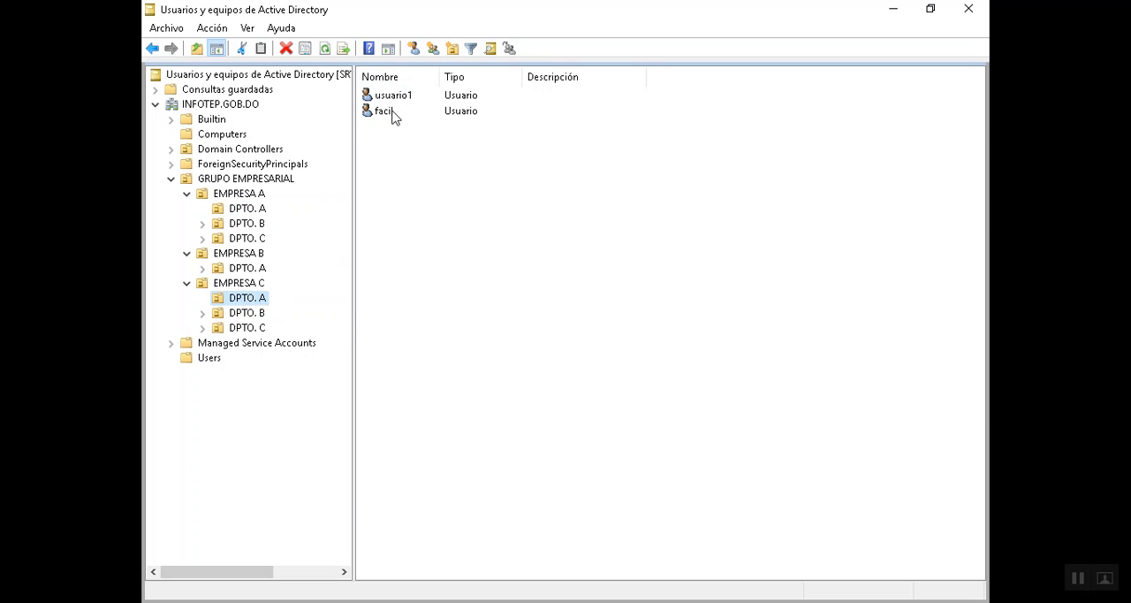
- Switch to the Windows client machine and sign in as usuario2 with the account password
key(alt+Tab)
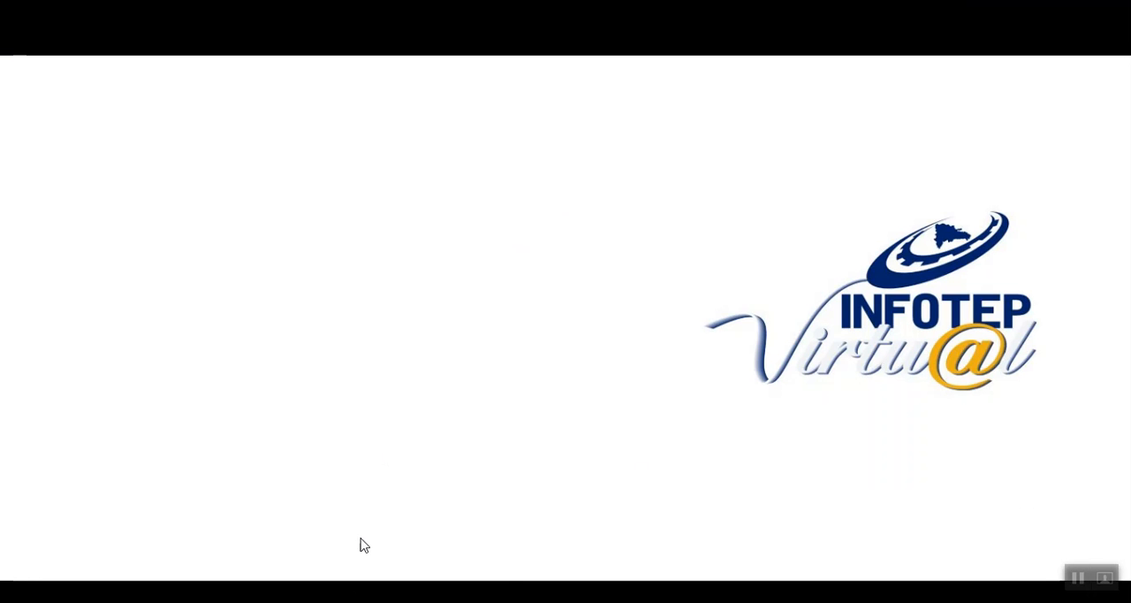
click(403, 569)
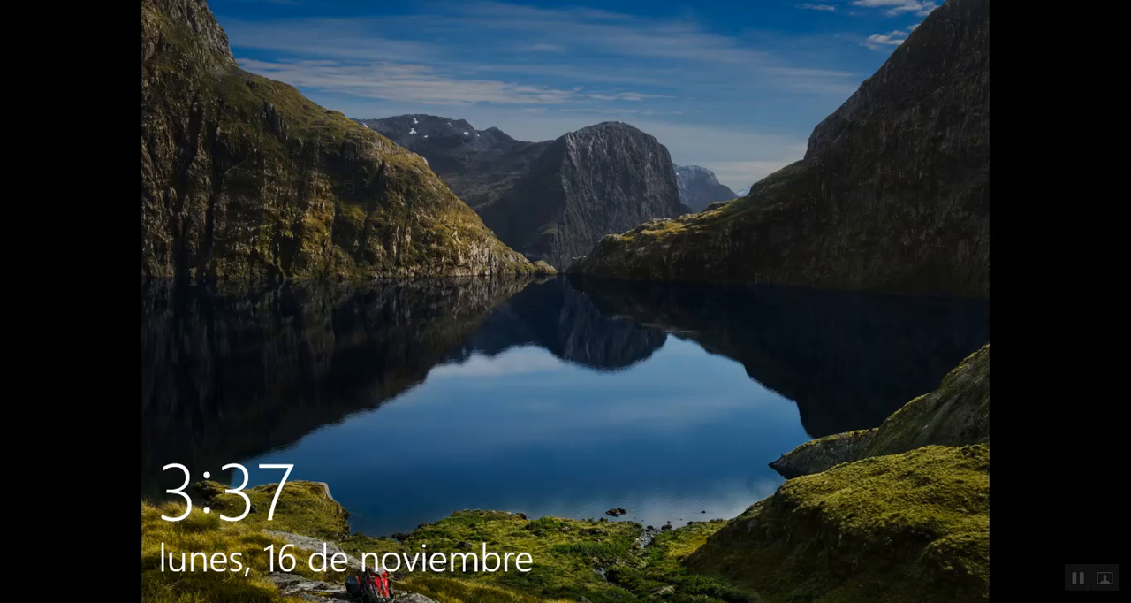
click(553, 333)
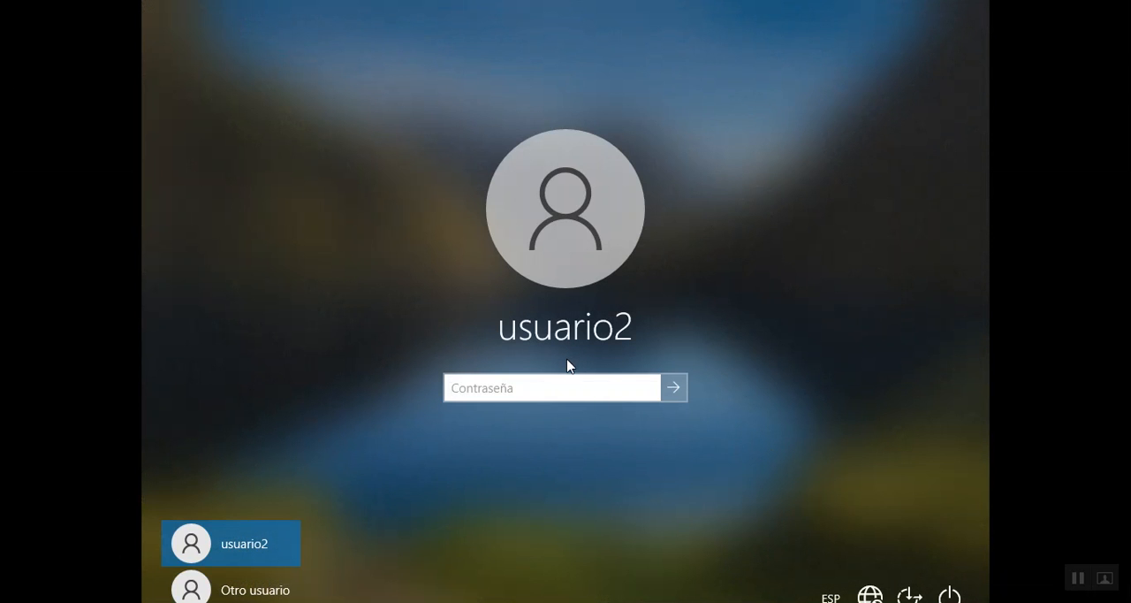
text(aa)
key(Return)
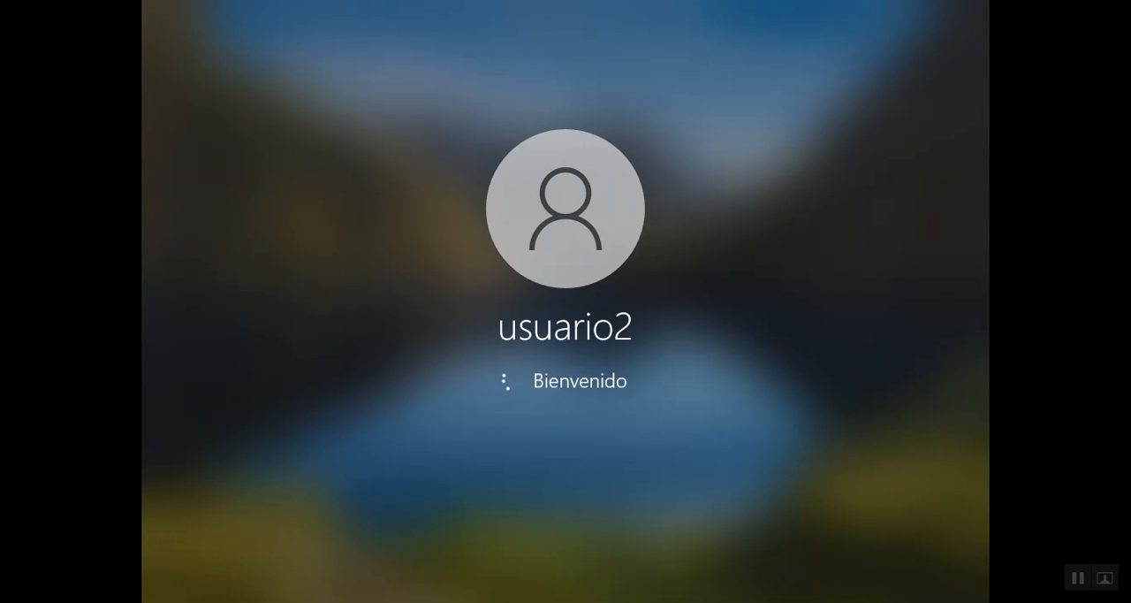
- Check which account is signed in on the client, test access to the Registry Editor and close it
key(super)
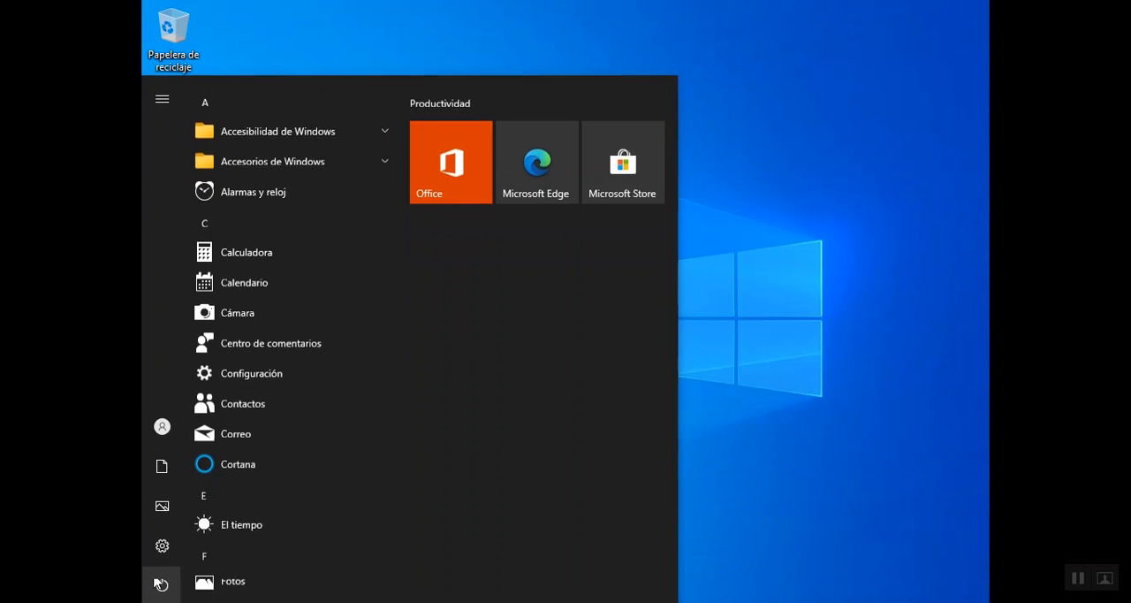
click(164, 426)
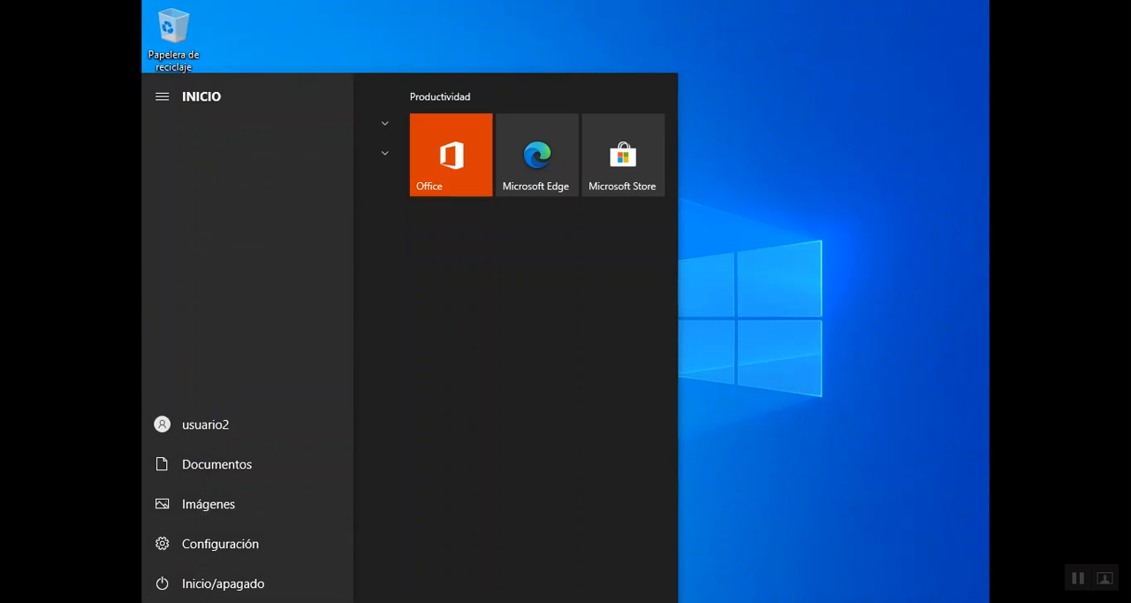
click(293, 8)
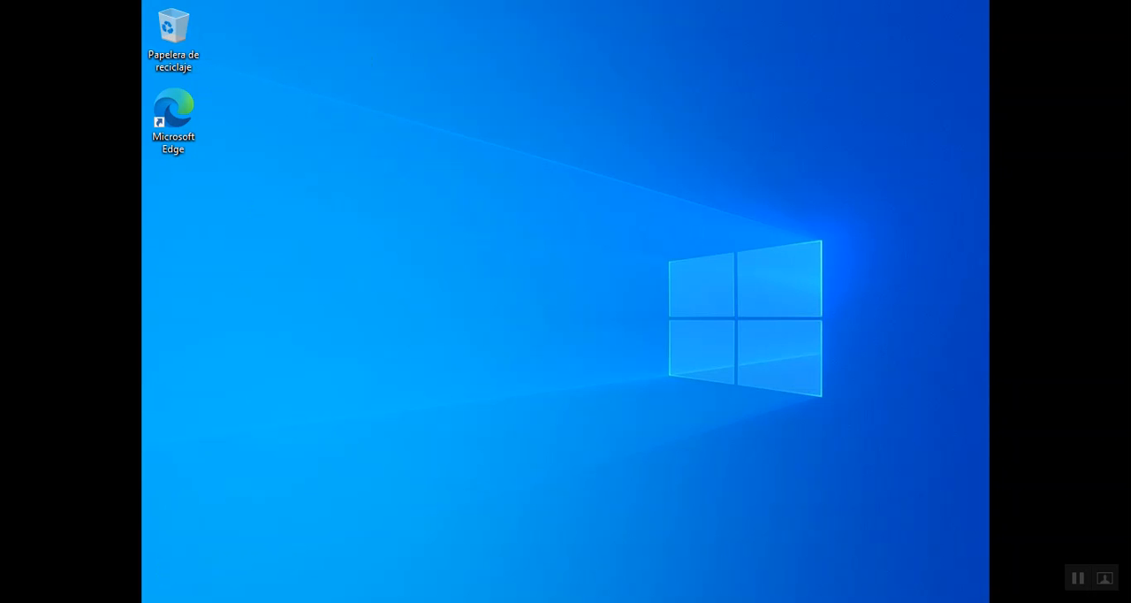
click(707, 602)
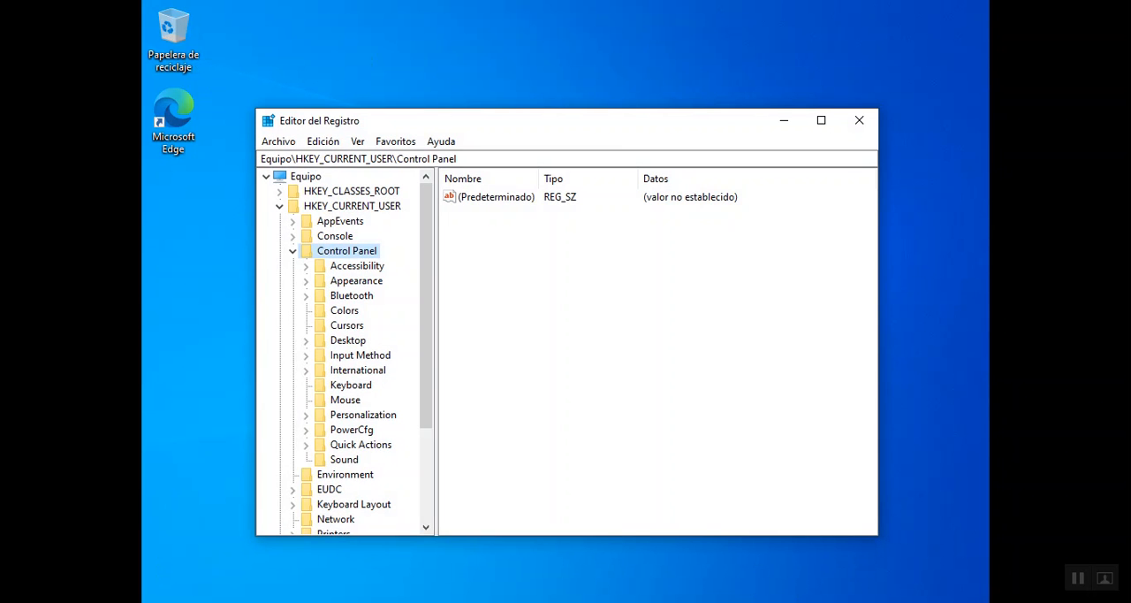
click(866, 118)
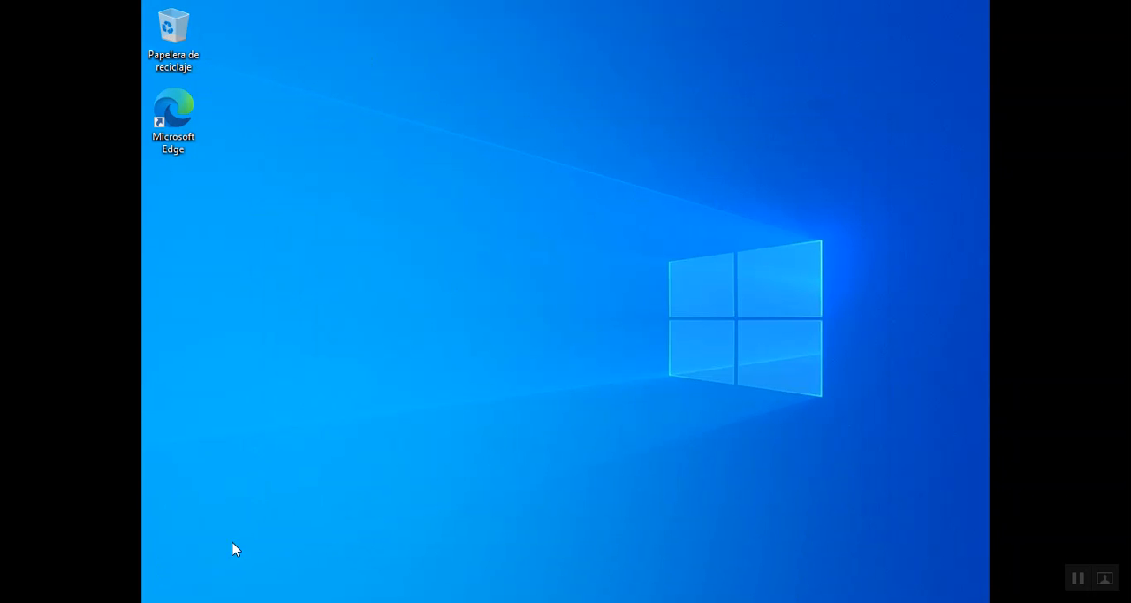
- Sign out of the usuario2 session and bring up the sign-in screen
key(super)
click(162, 424)
click(192, 350)
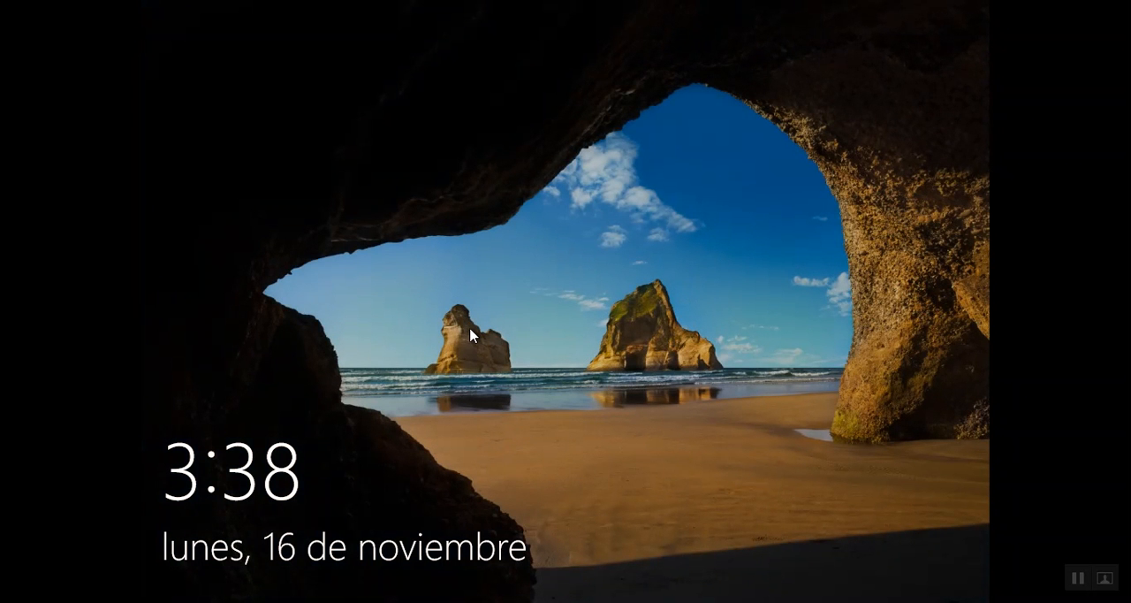
click(446, 329)
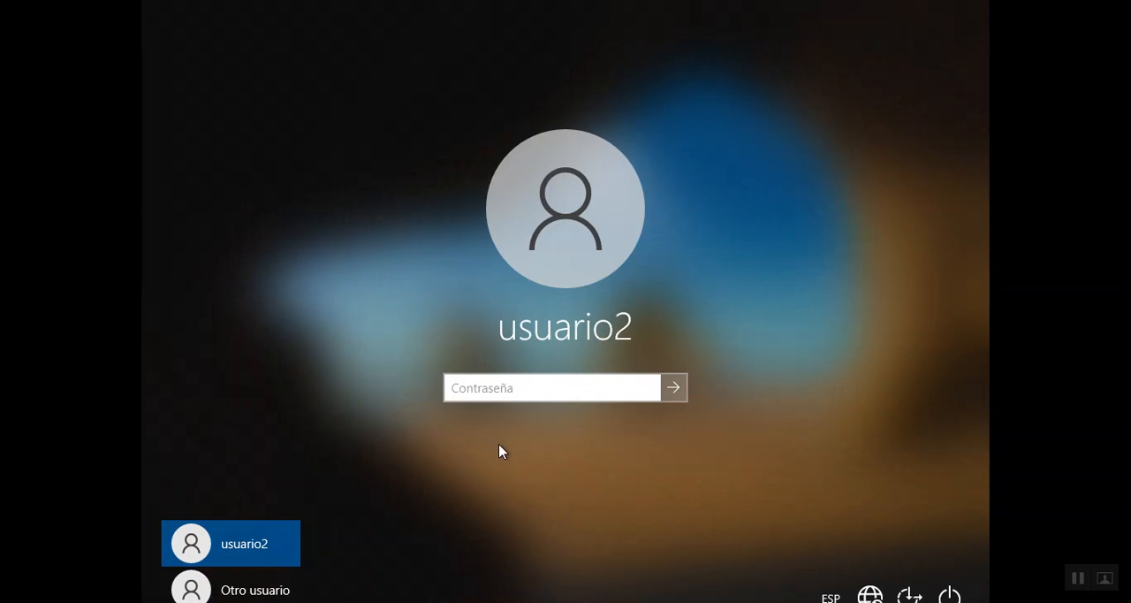
- Sign in to the INFOTEP domain as usuario1 with the account password
click(233, 591)
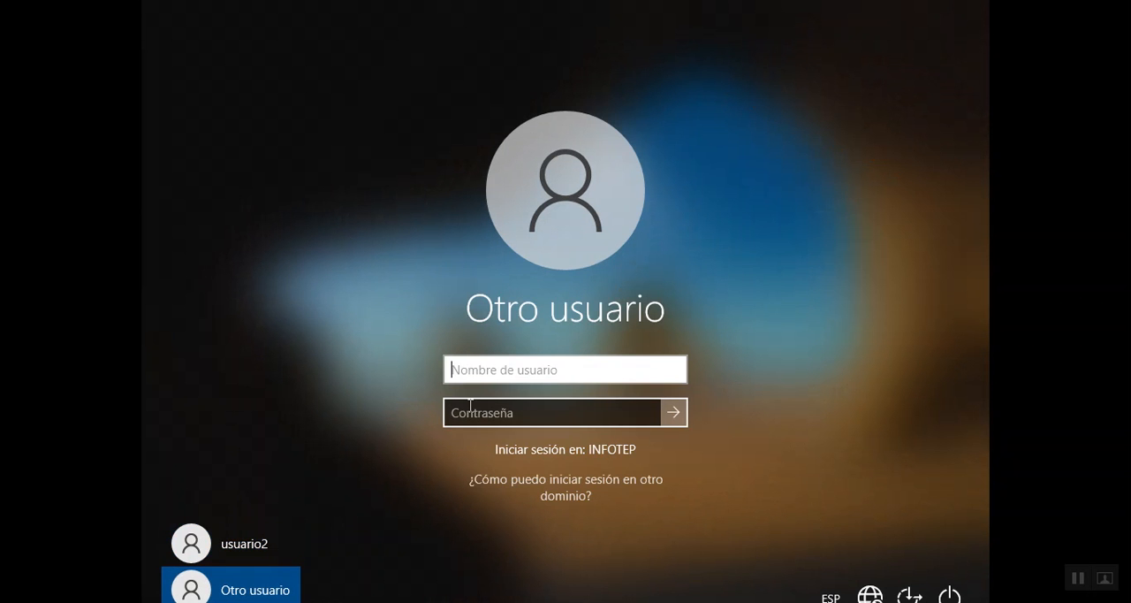
text(usuario1)
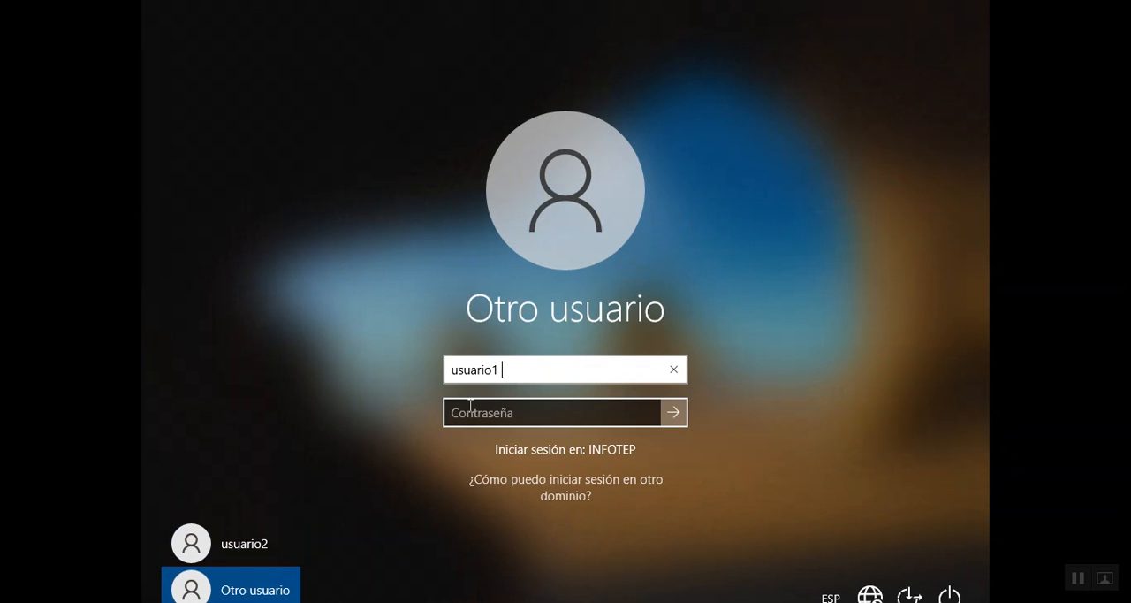
key(Tab)
text(*******)
key(Return)
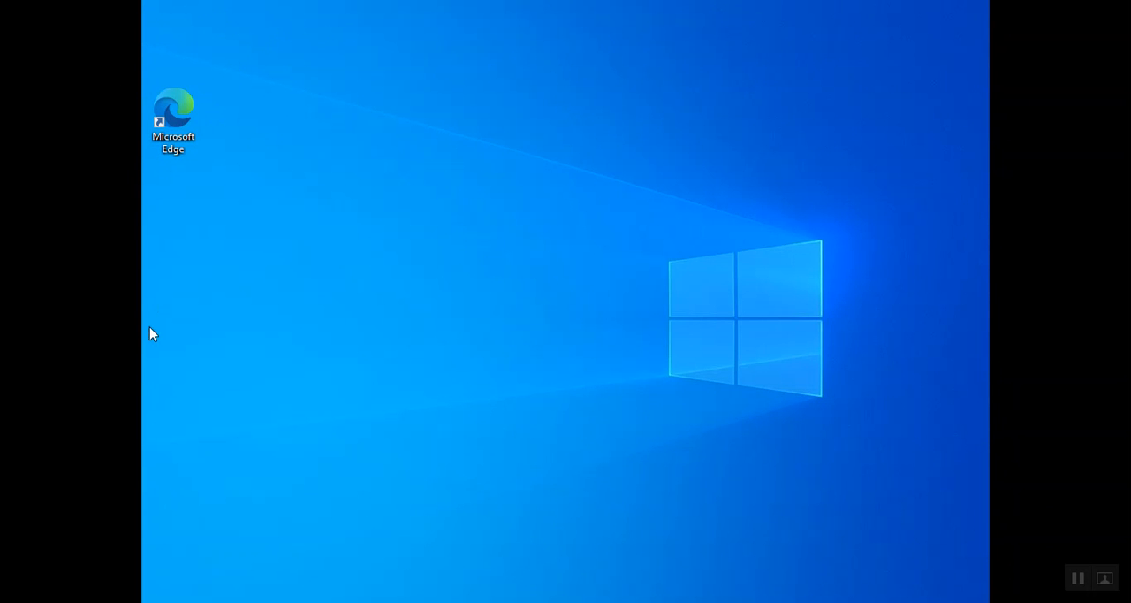
- Try to open the Registry Editor with regedit in the usuario1 session
key(super)
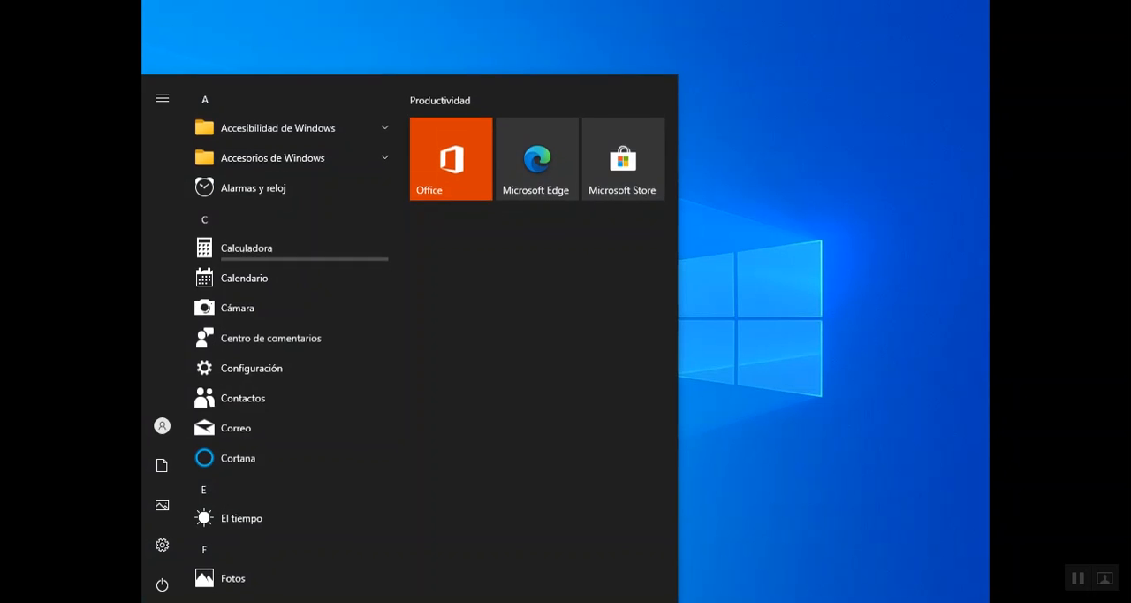
text(regedi)
key(Return)
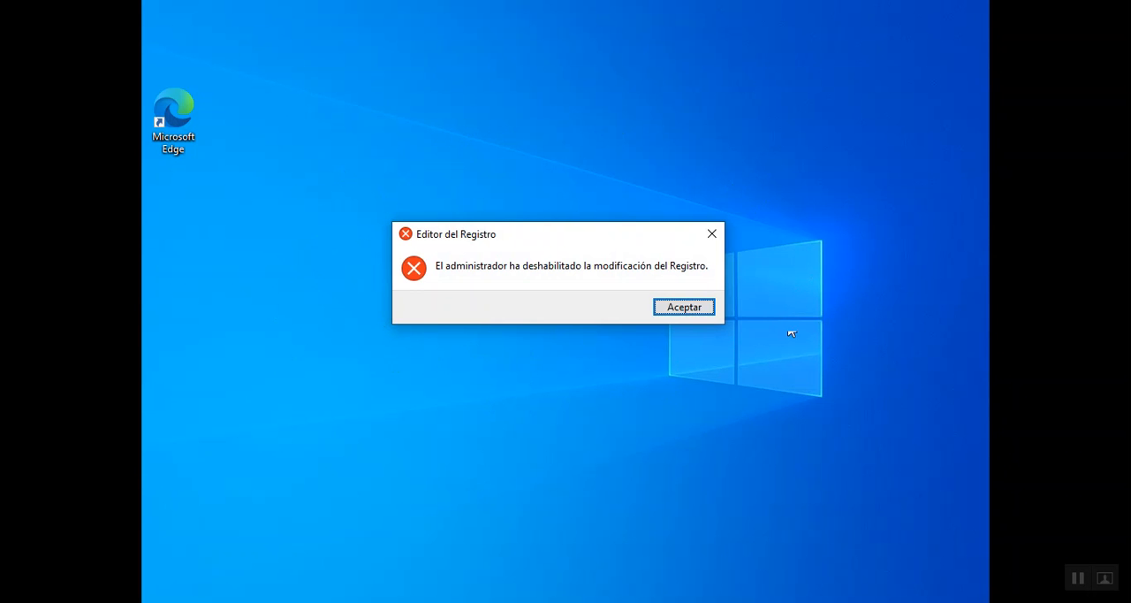
click(683, 313)
- Sign out of the usuario1 session and return to the sign-in screen
key(super)
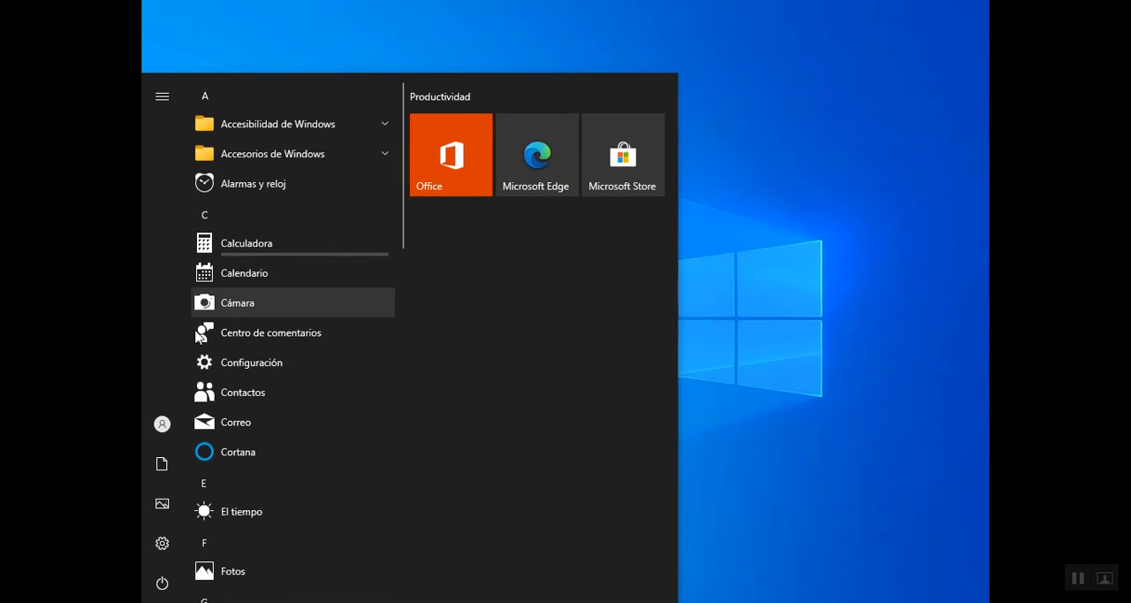
click(160, 433)
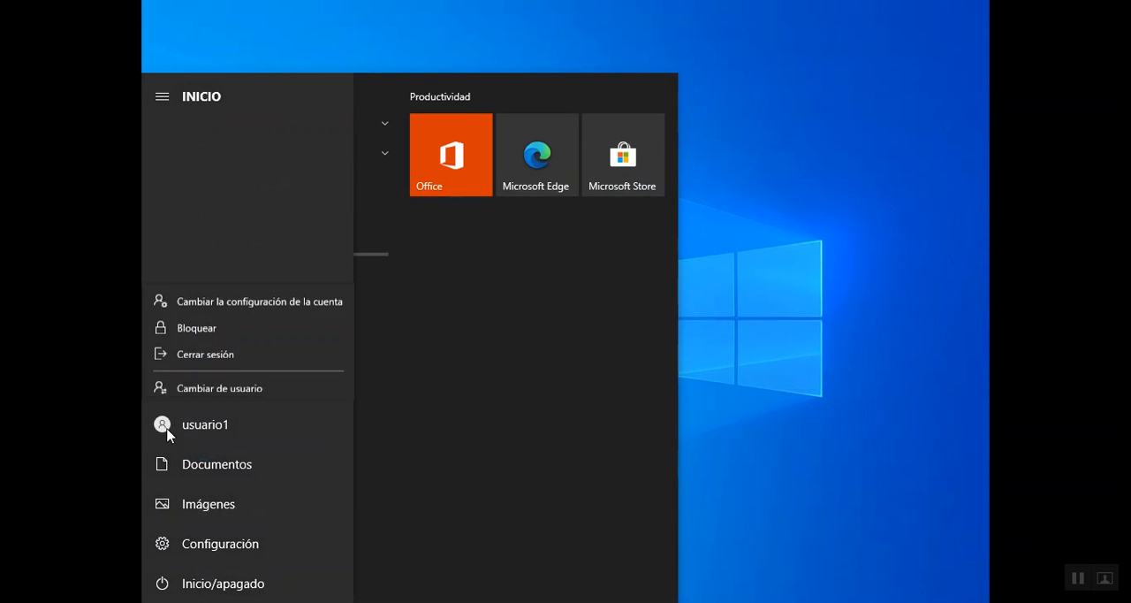
click(208, 356)
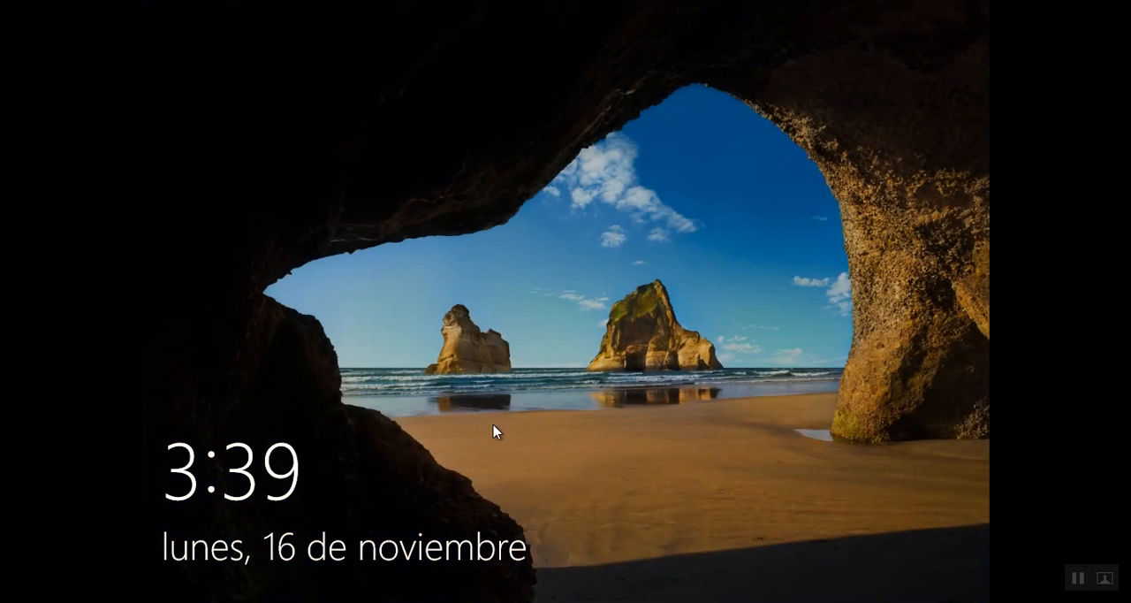
click(537, 374)
click(493, 368)
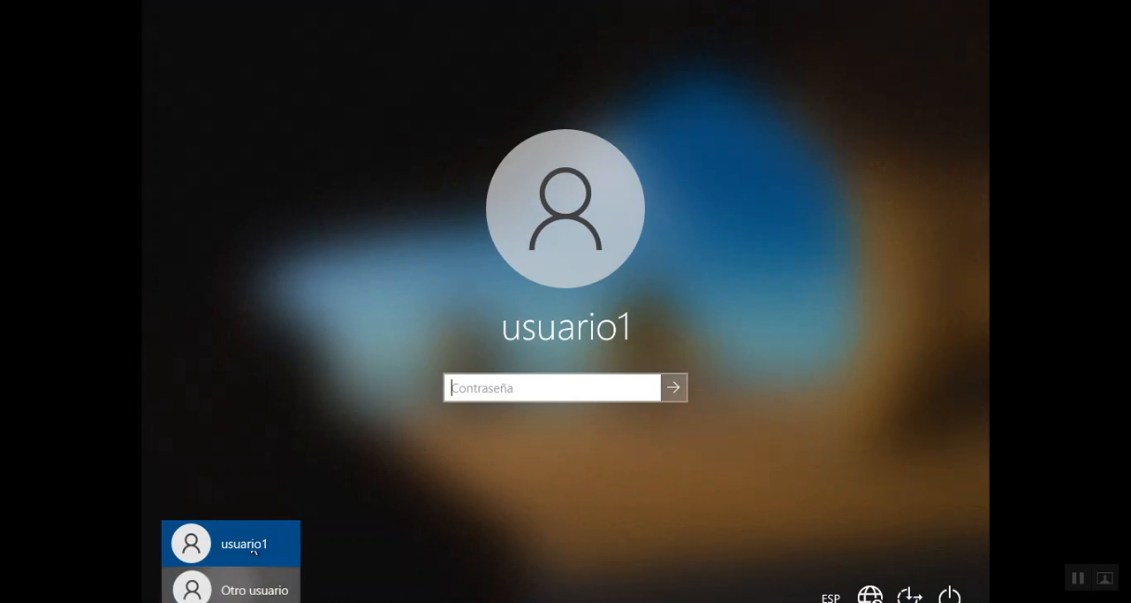
- Sign in to the INFOTEP domain as usuario2 with the account password
click(199, 585)
text(U)
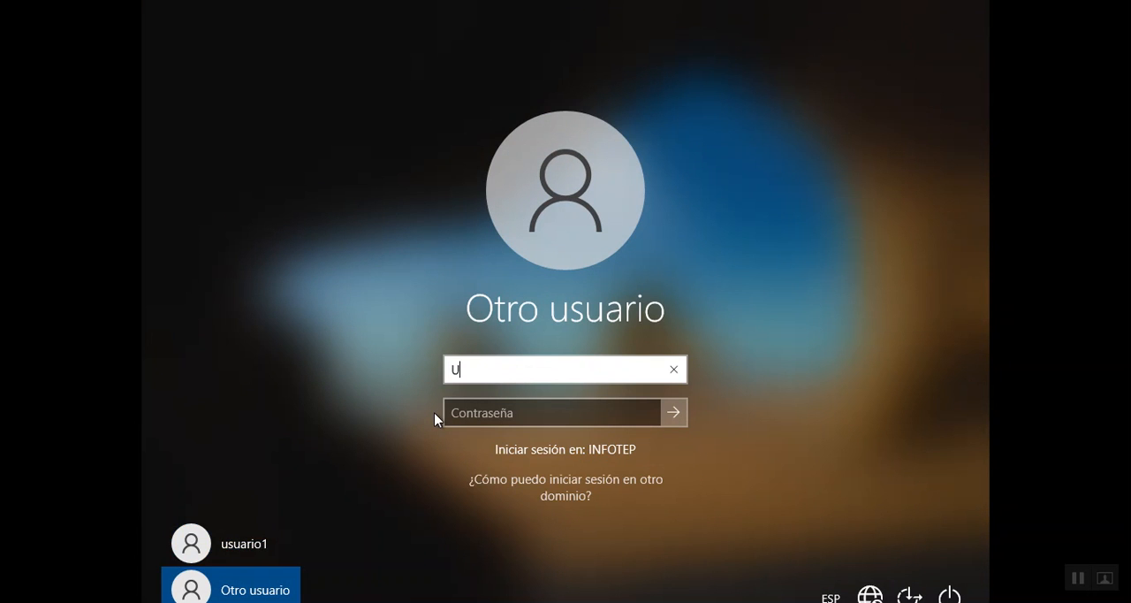
key(BackSpace)
key(BackSpace)
key(BackSpace)
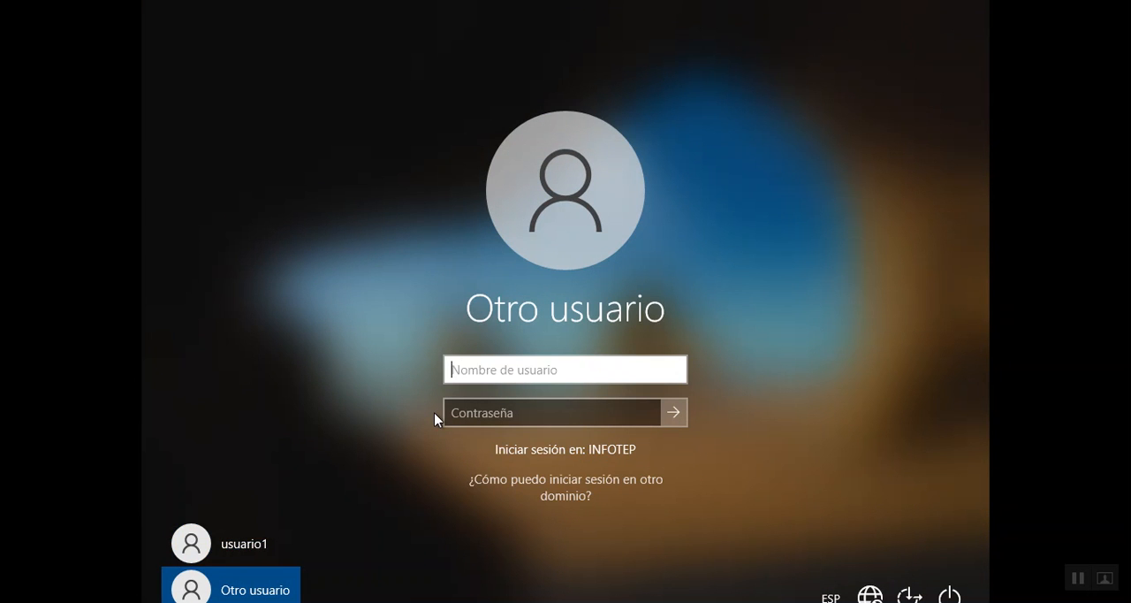
text(usuario2)
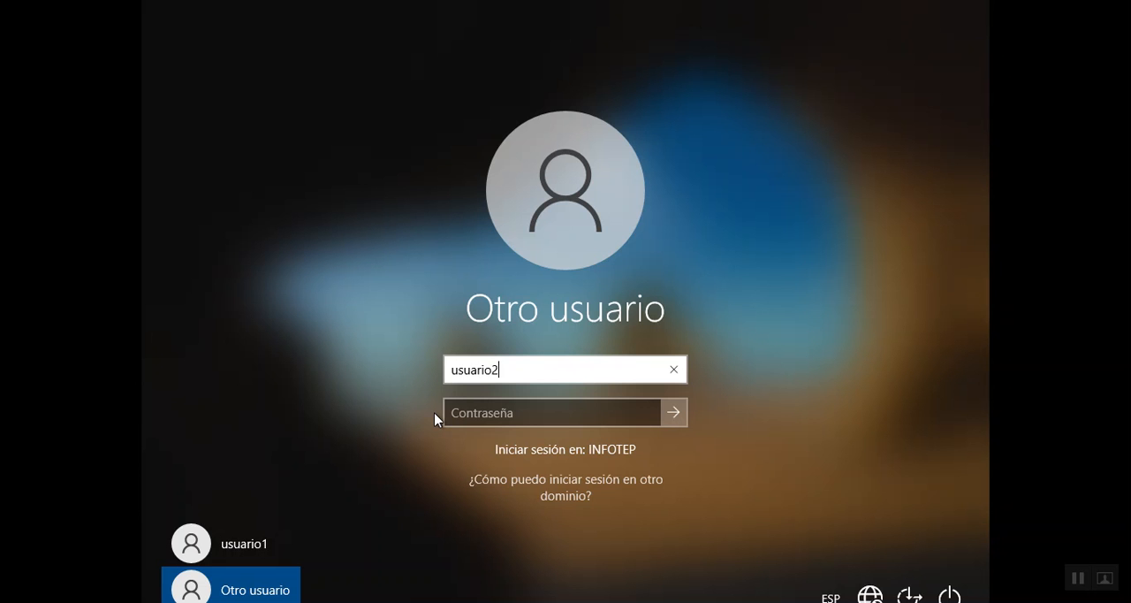
key(Tab)
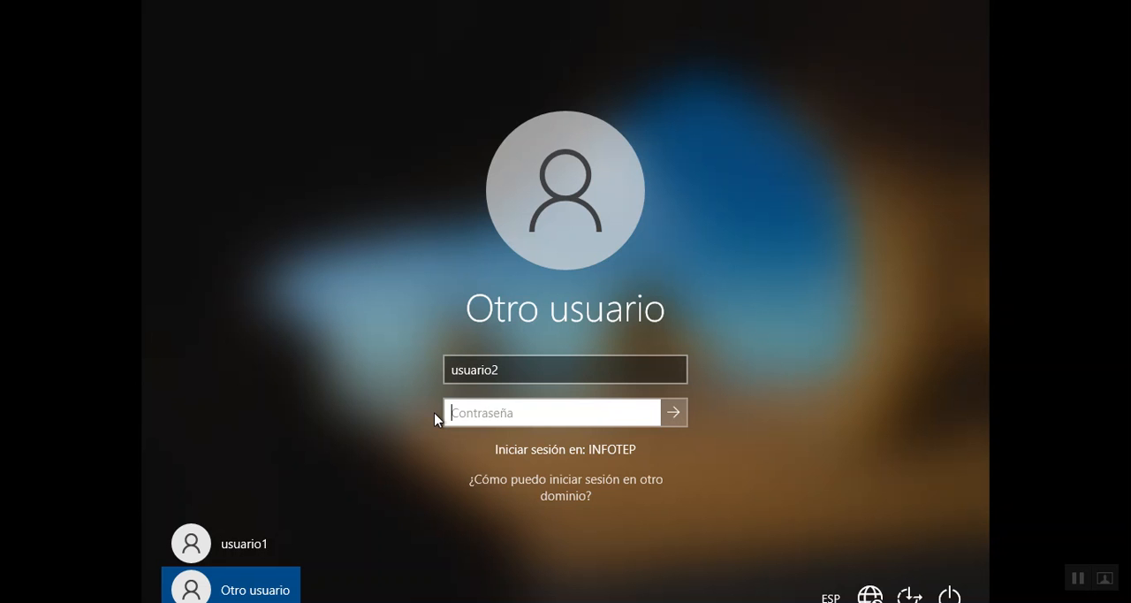
text(1234567)
key(Return)
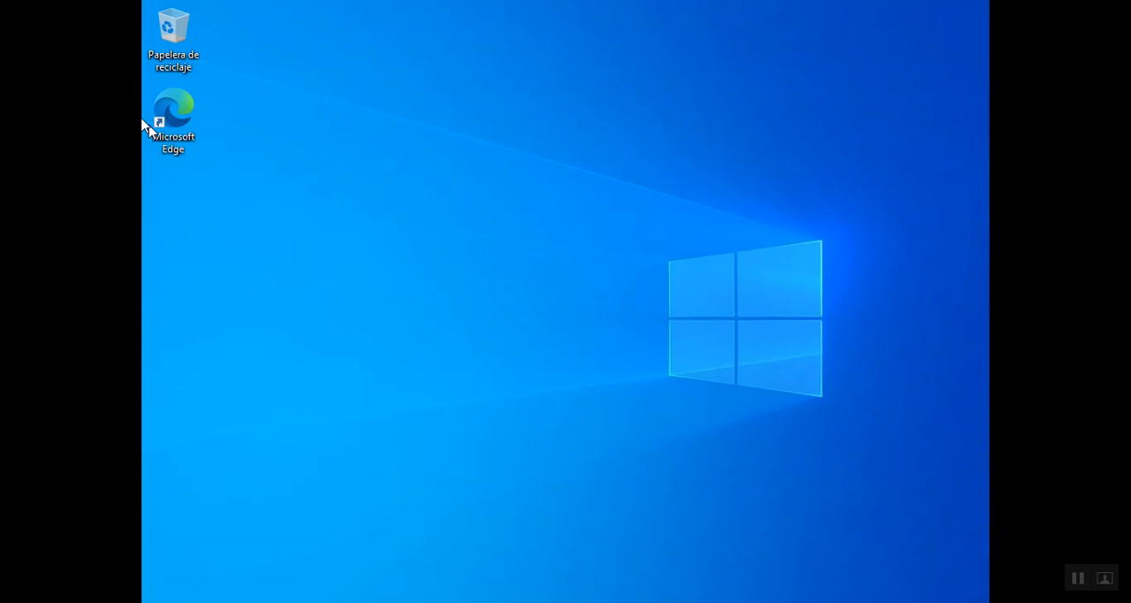
- Open the Registry Editor with regedit in the usuario2 session
click(161, 601)
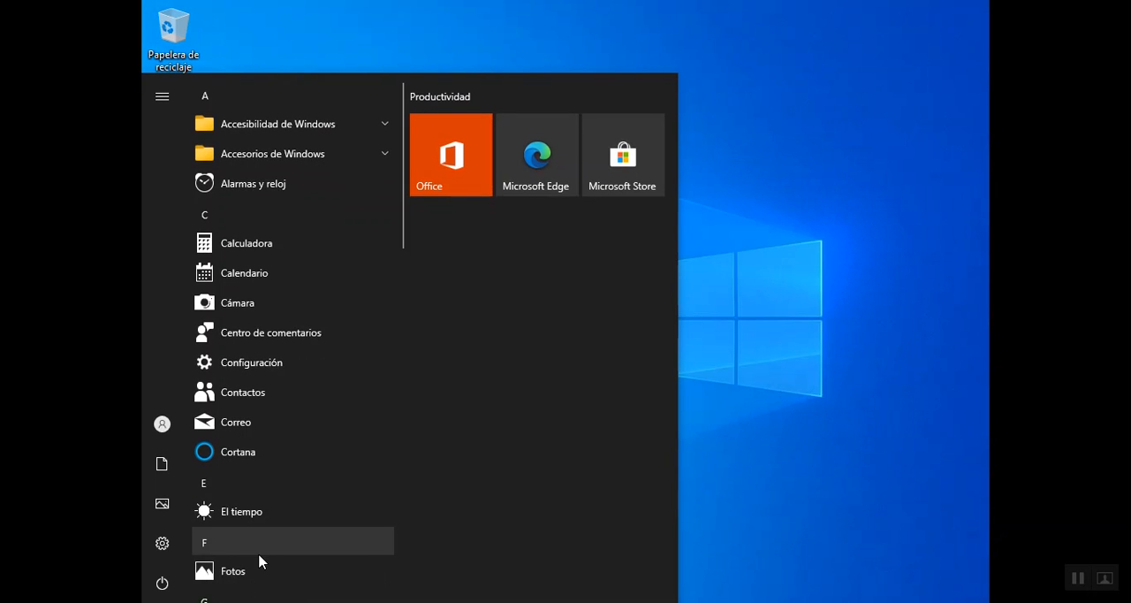
text(c)
text(regedit)
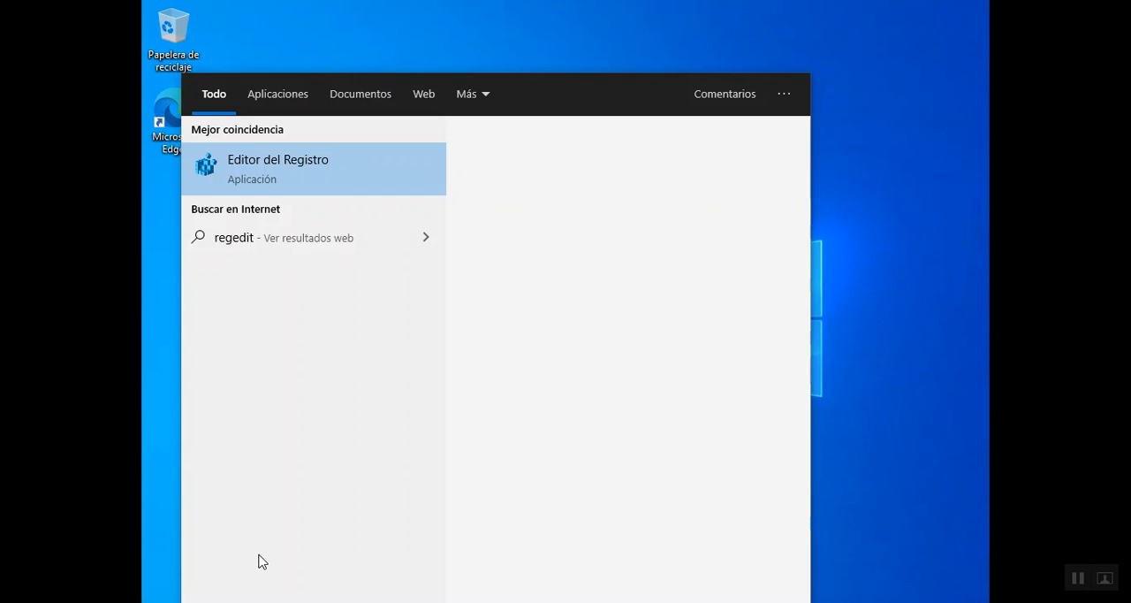
key(Return)
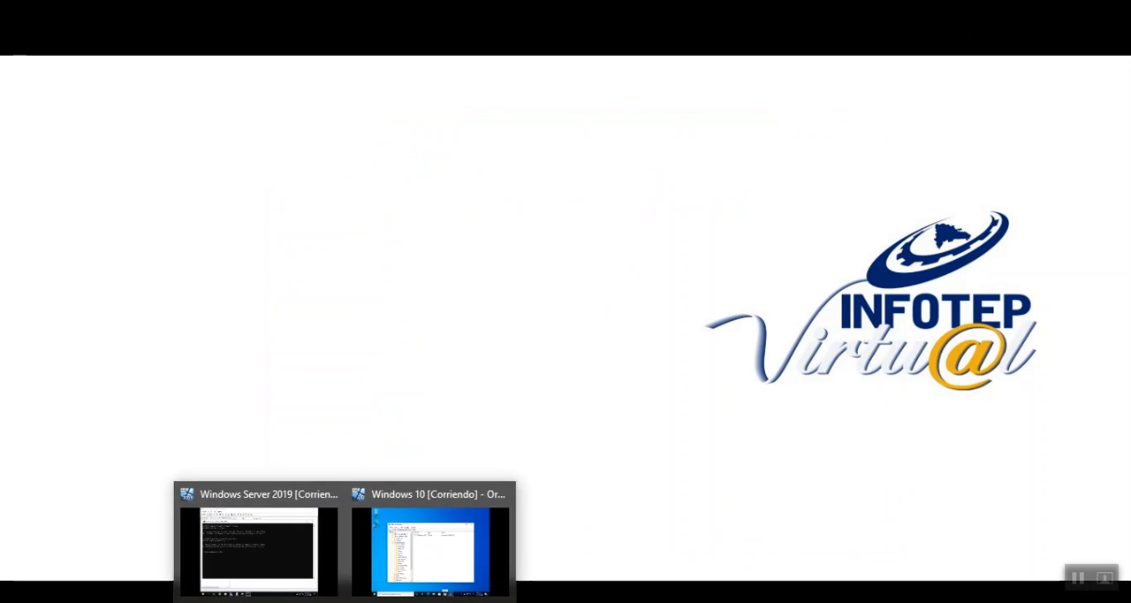
- Switch to the Windows Server 2019 machine and display the Prueba Politica Empresa C policy under EMPRESA C in Group Policy Management
click(279, 548)
click(873, 97)
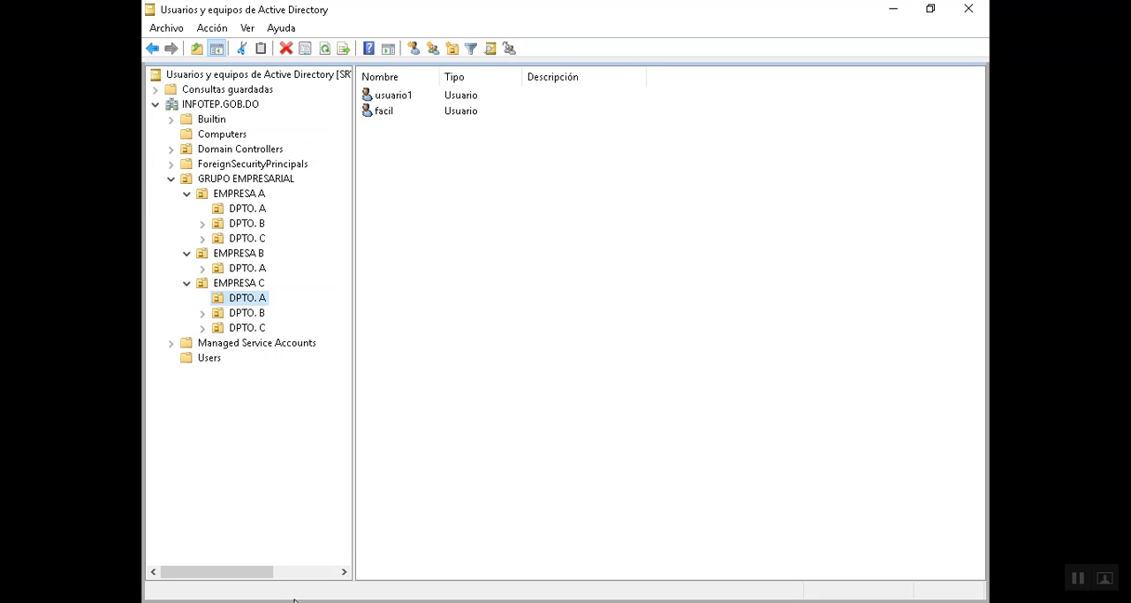
click(21, 602)
click(21, 602)
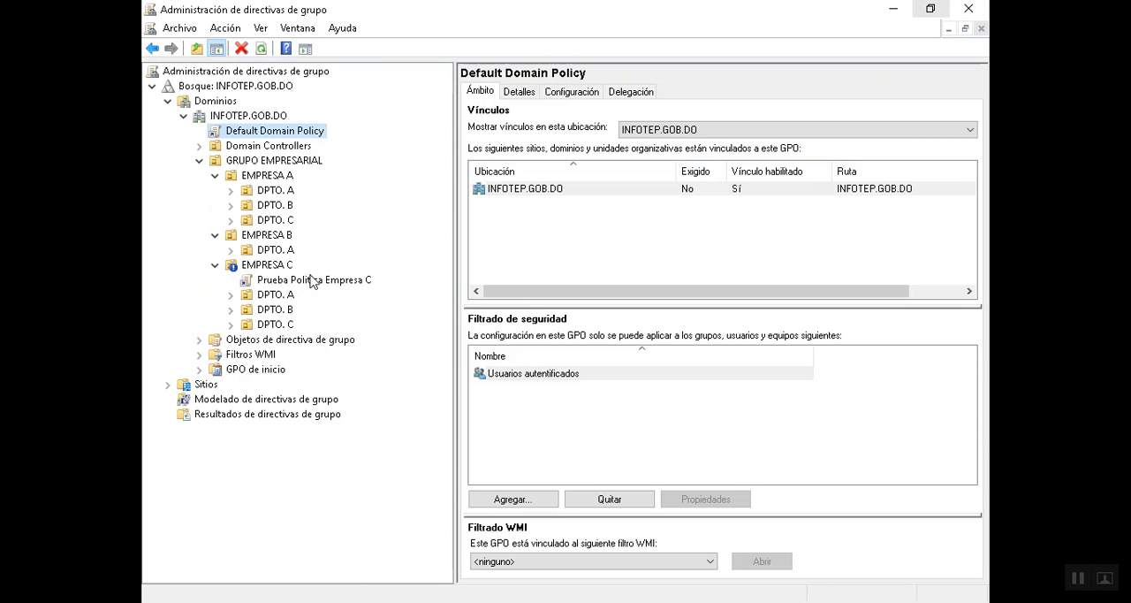
click(279, 283)
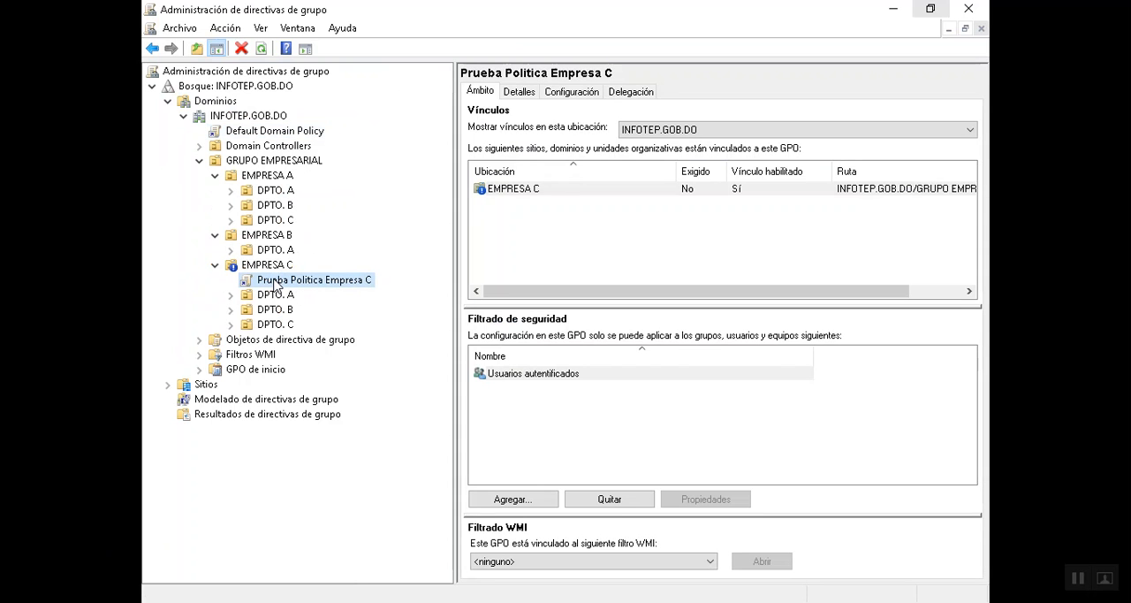